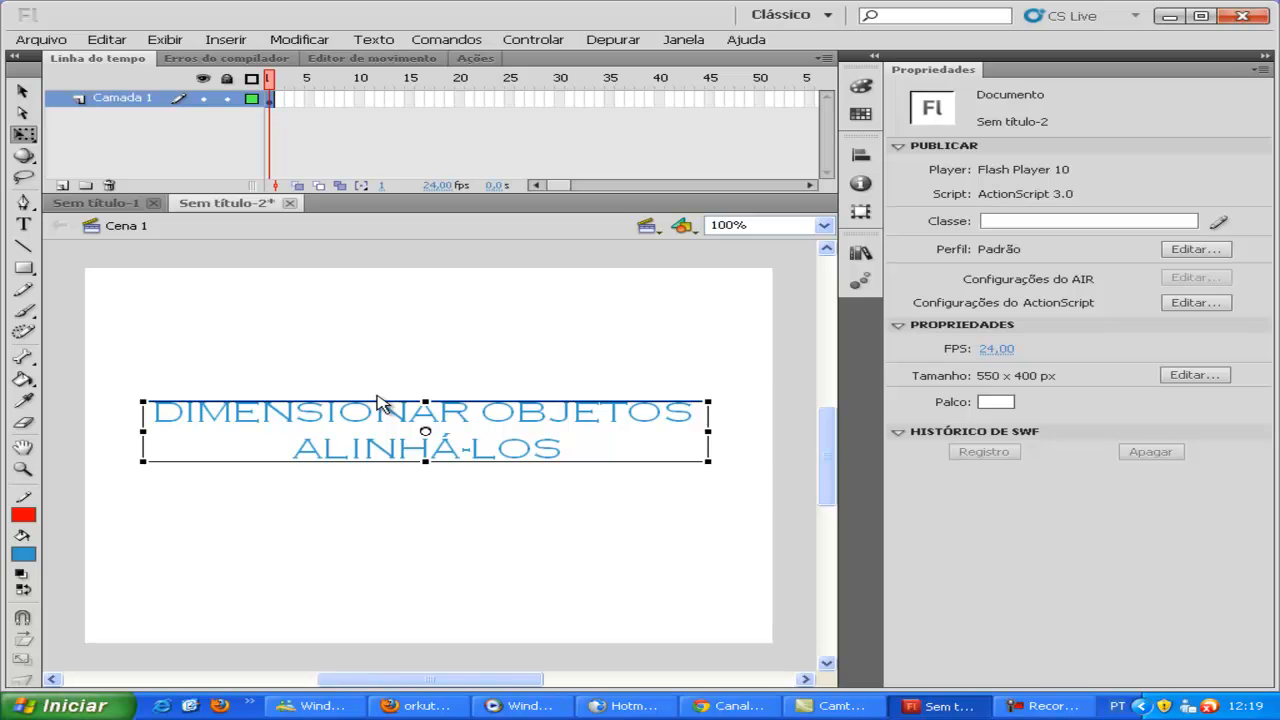
- Delete the text block from the stage and draw a blue rectangle with a red outline, about 353 × 140 px
key("Delete")
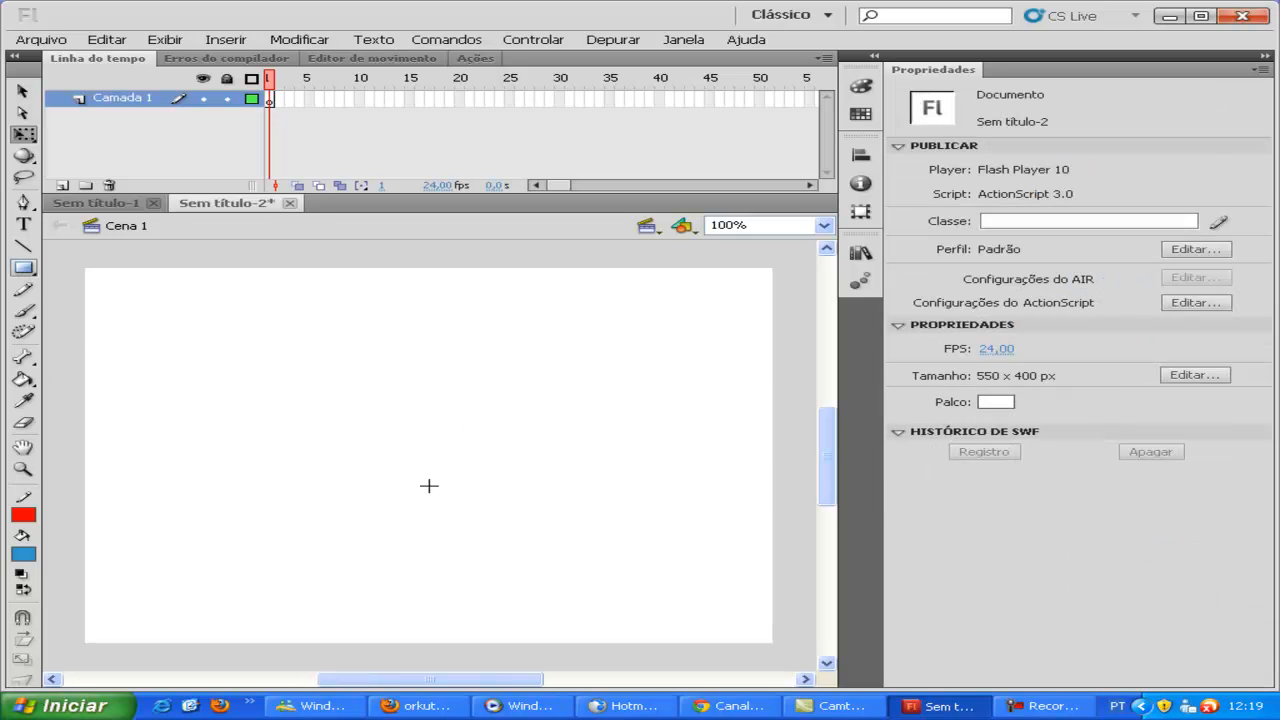
key("r")
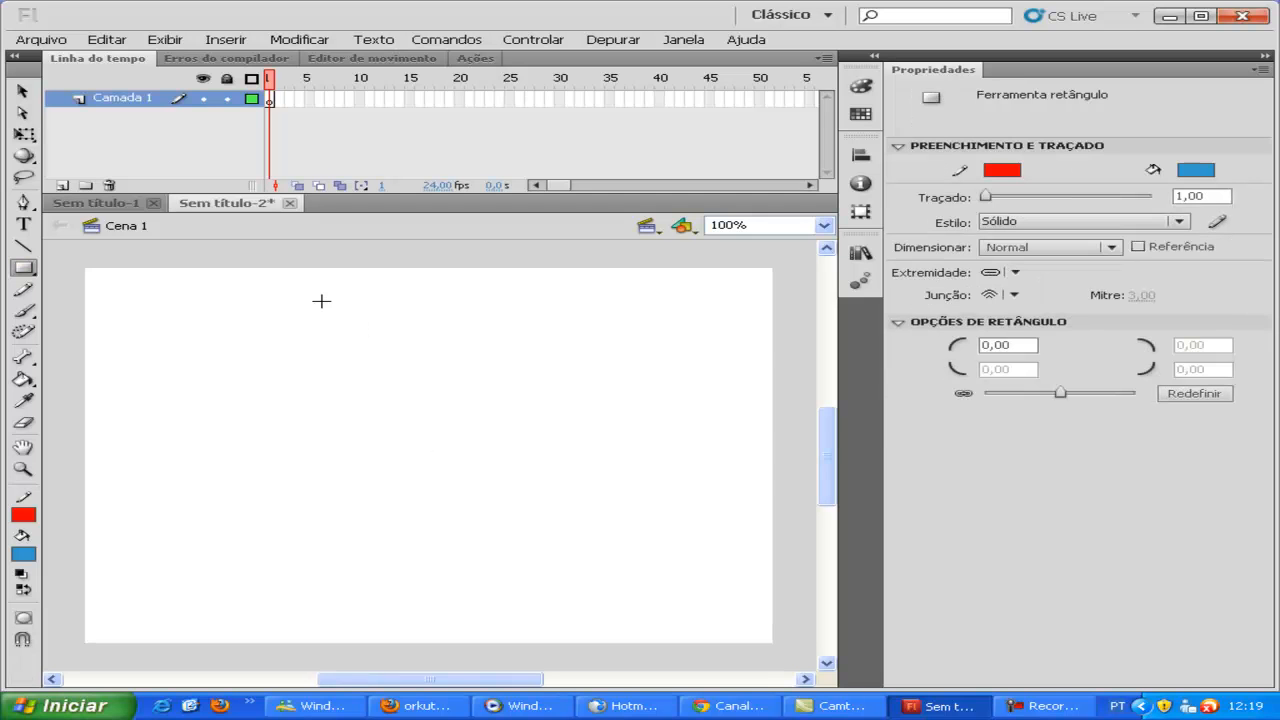
mouse_move(169, 341)
left_mouse_down()
mouse_move(314, 431)
mouse_move(611, 471)
left_mouse_up()
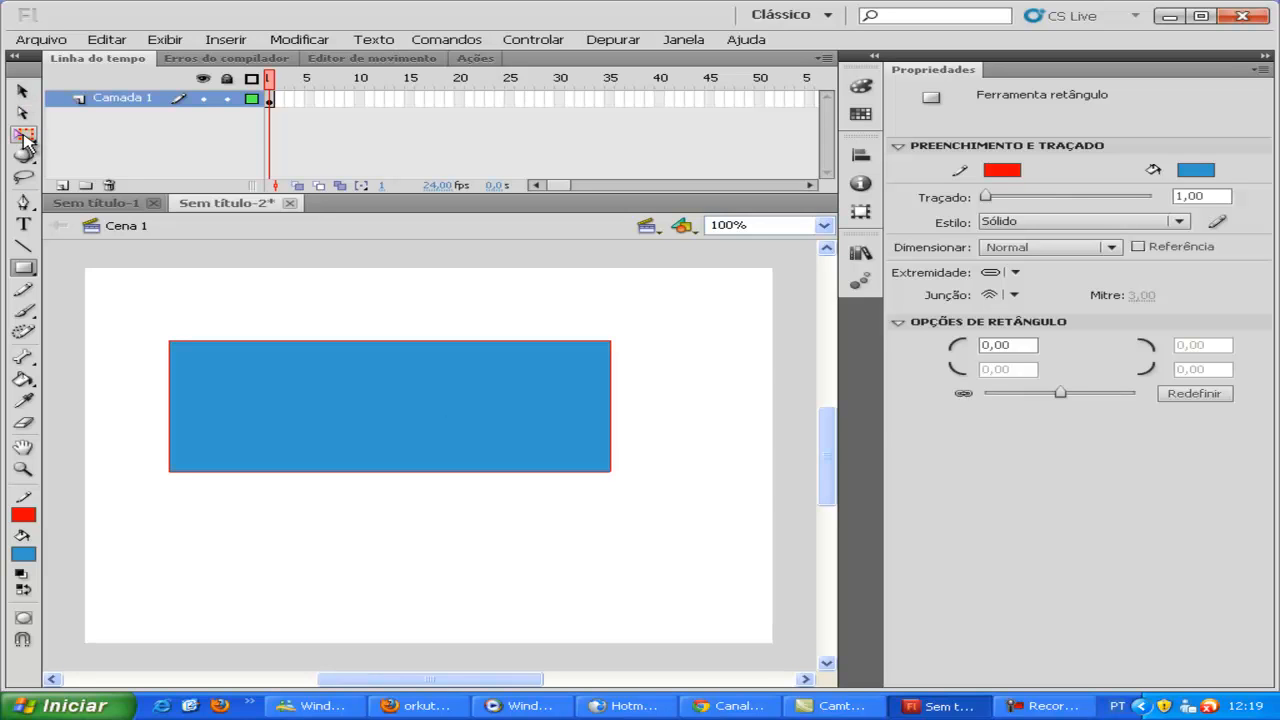
- Resize only the rectangle's blue fill with the Free Transform tool to about 345 × 161 px
left_click_drag(24, 140, 60, 150)
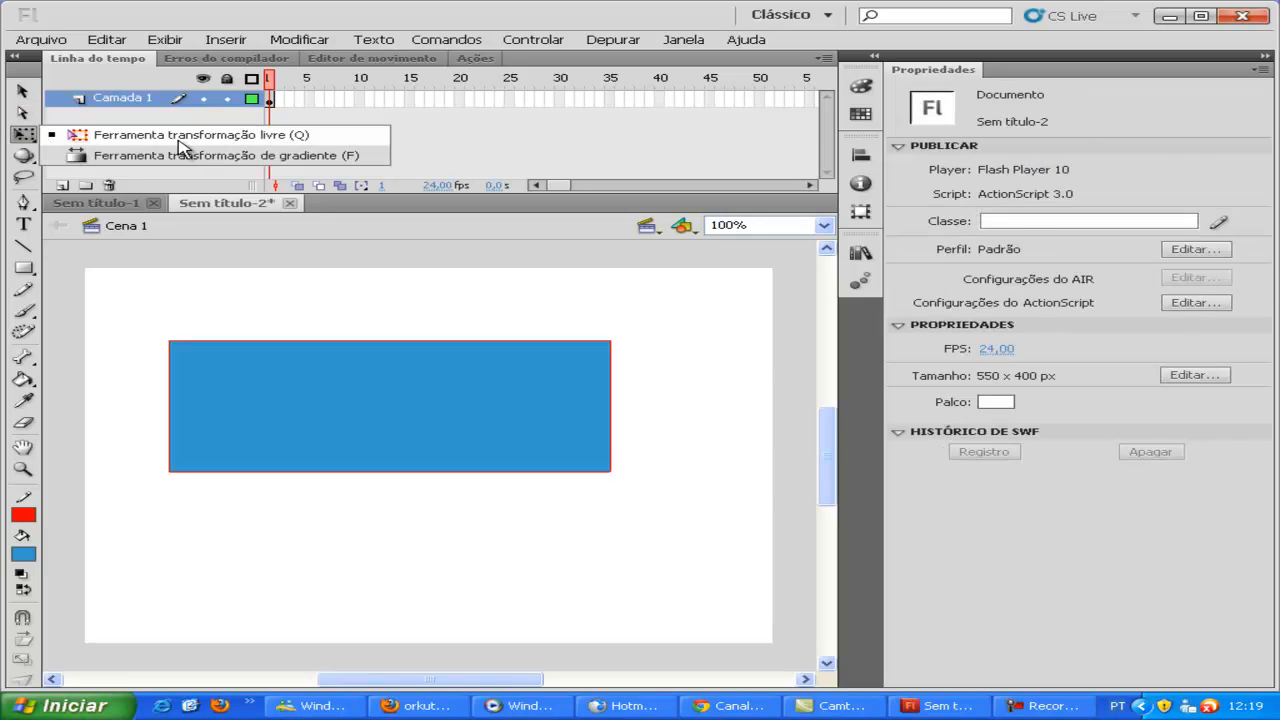
left_click_drag(183, 146, 183, 146)
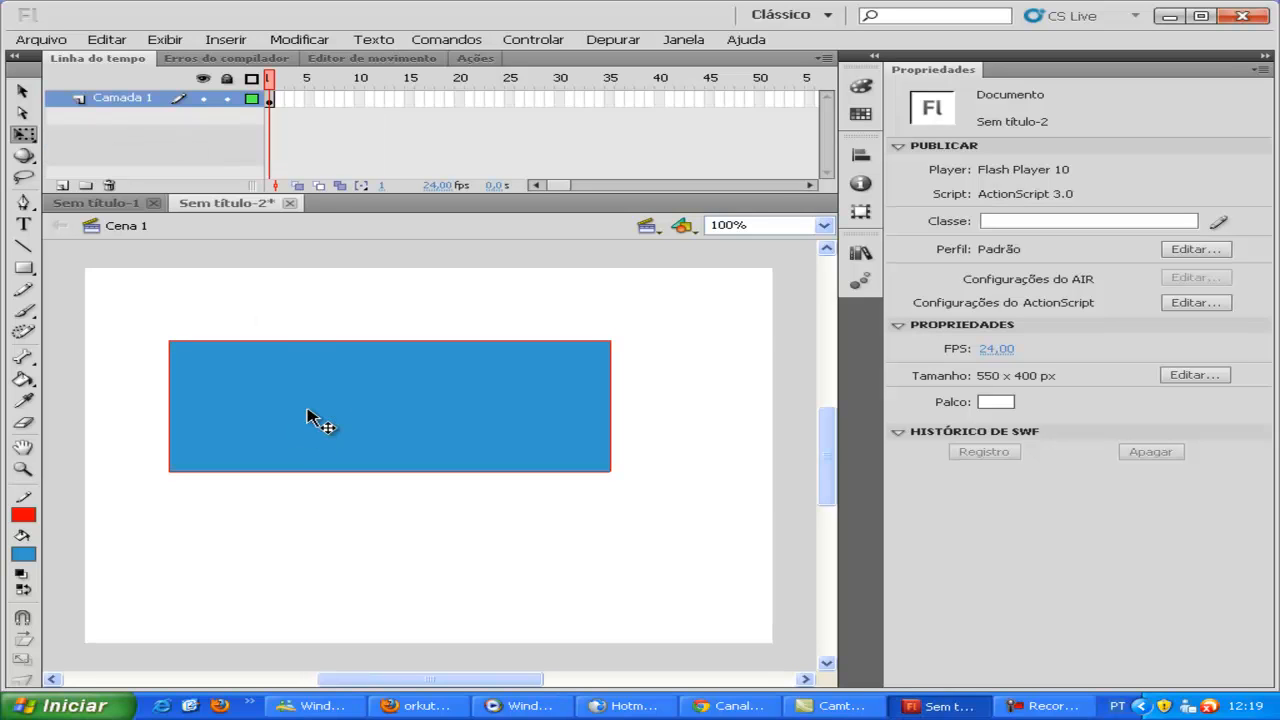
left_click(352, 397)
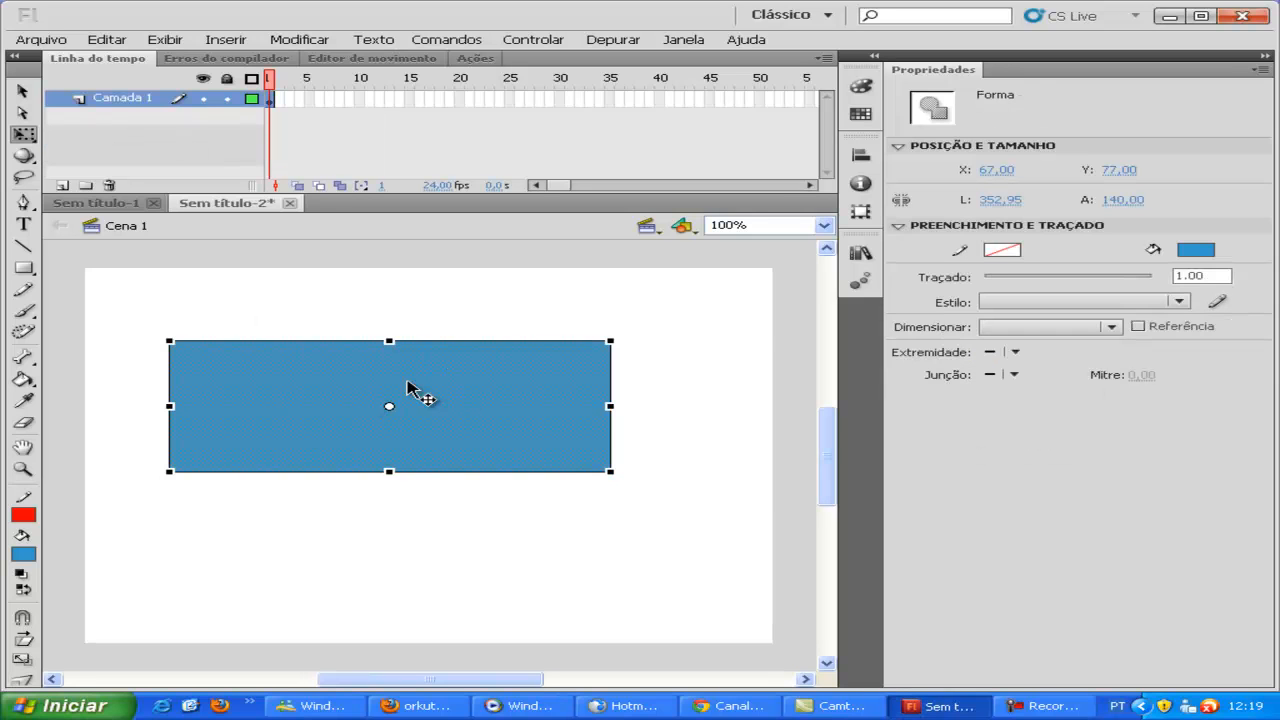
left_click_drag(170, 341, 179, 316)
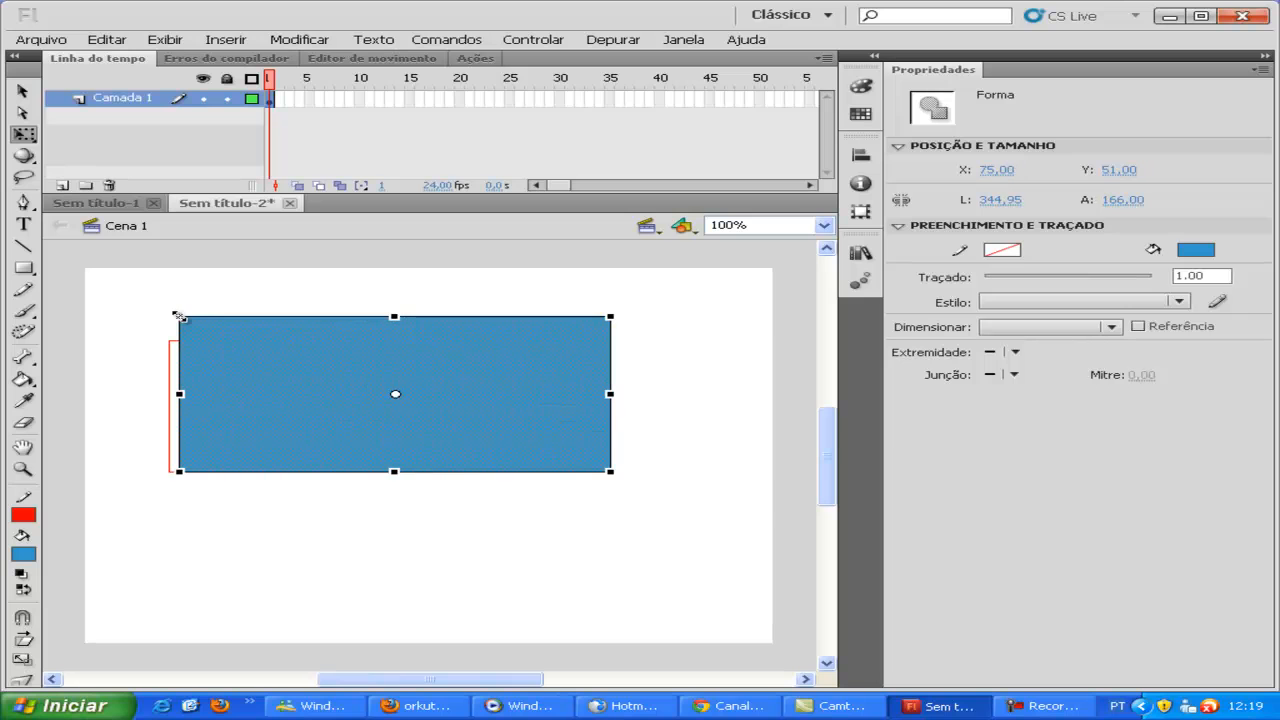
mouse_move(394, 322)
left_mouse_down()
mouse_move(394, 349)
mouse_move(394, 321)
left_mouse_up()
- Move the blue fill off its red outline to about X 149, Y 167 and leave the fill selected
left_click_drag(436, 376, 529, 477)
left_click(385, 341)
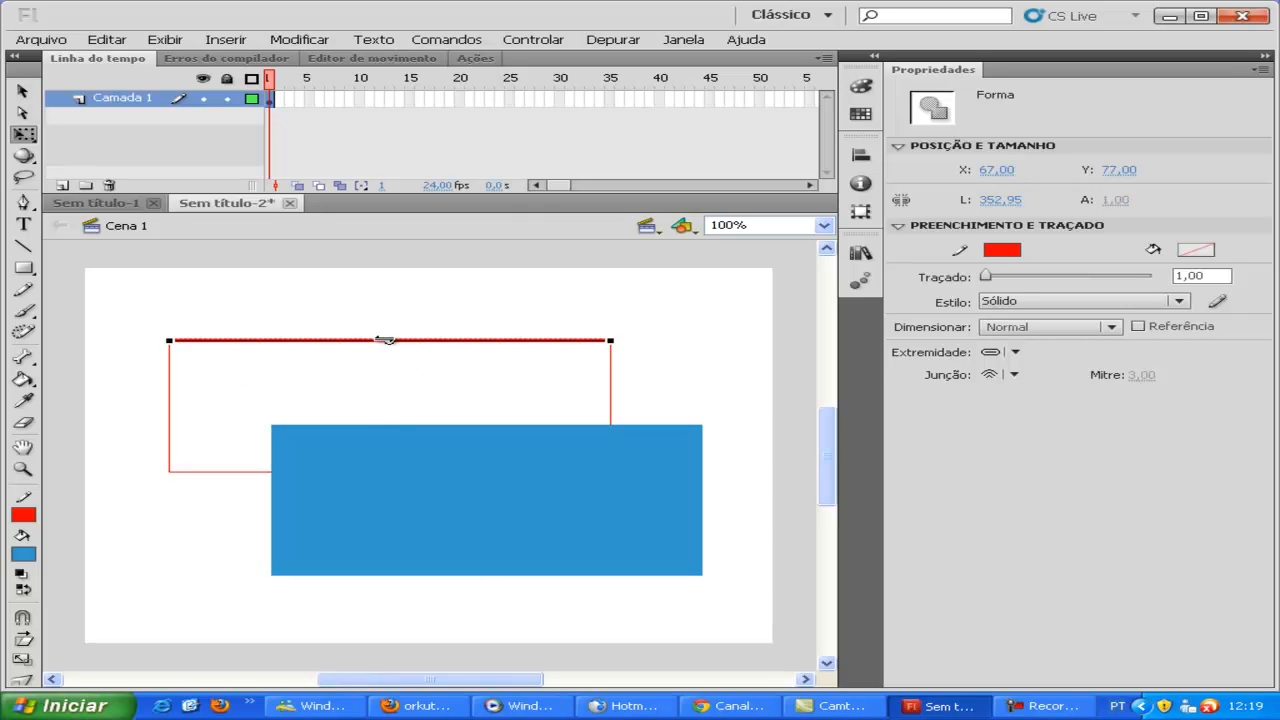
left_click(387, 490)
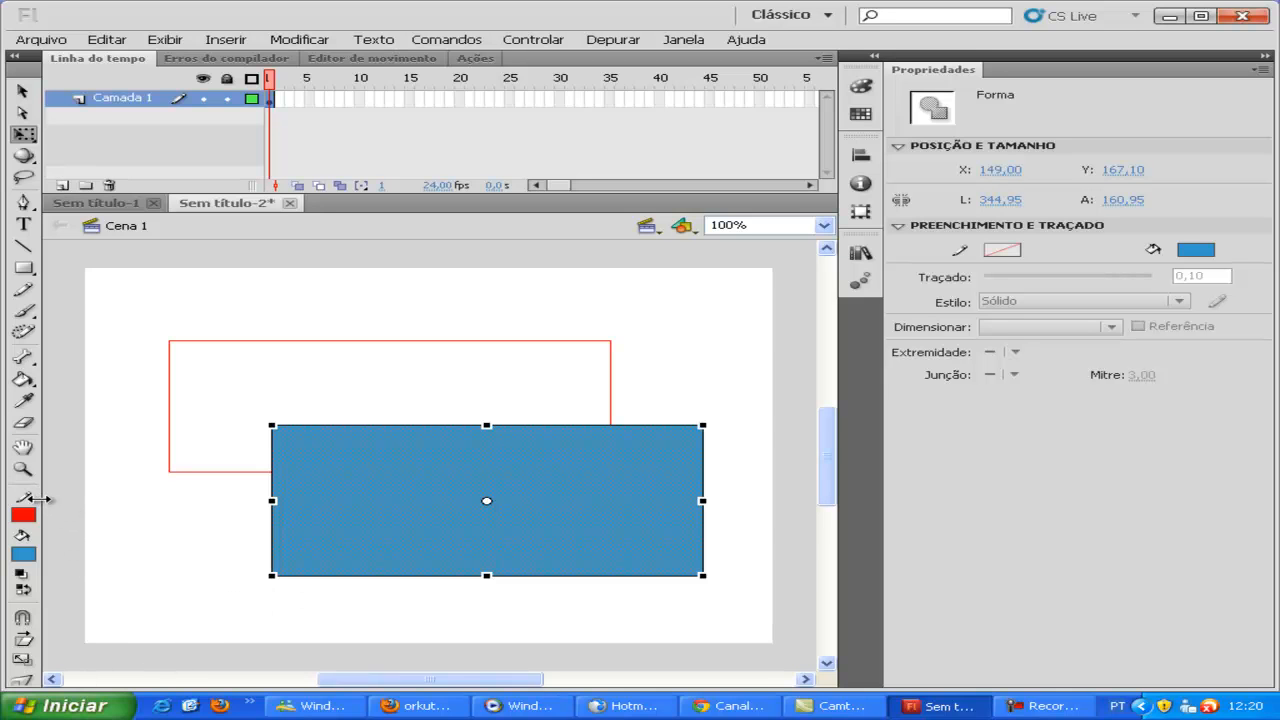
- Widen the toolbox to show the transform options, and skew and rotate the blue fill counterclockwise to about 385 × 206 px overall
left_click_drag(38, 500, 90, 500)
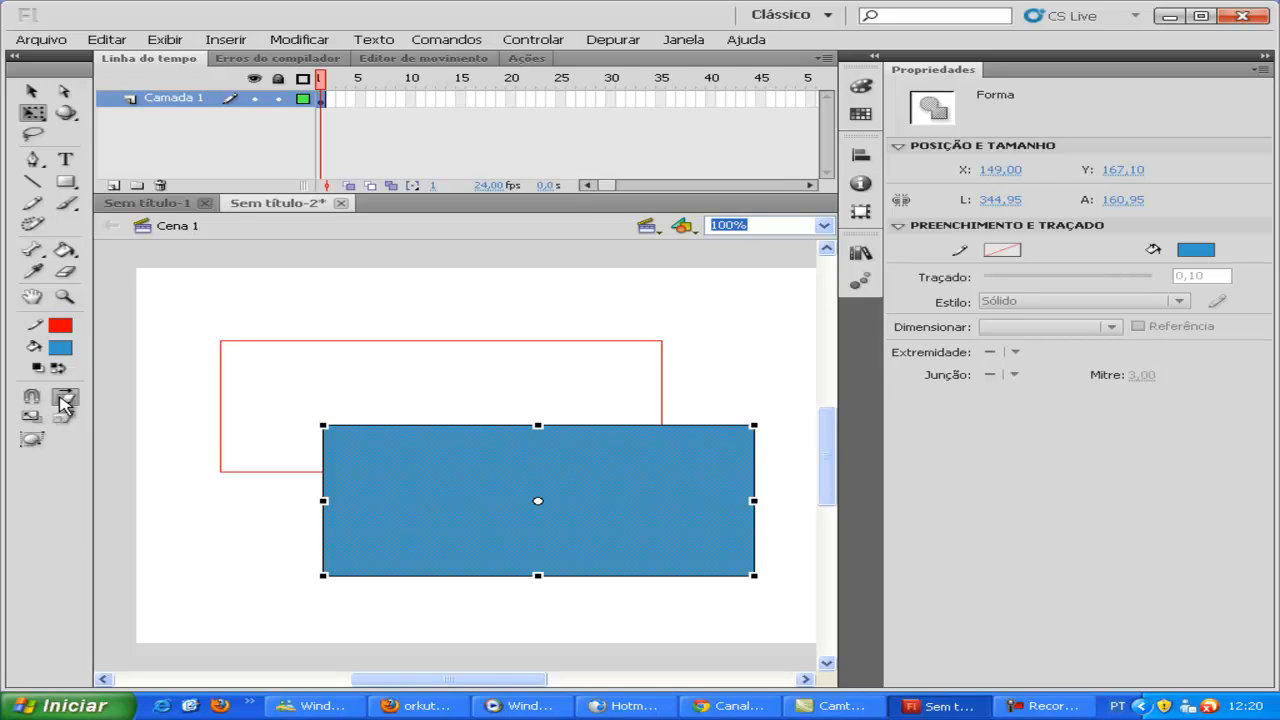
mouse_move(541, 426)
left_mouse_down()
mouse_move(598, 426)
mouse_move(469, 426)
mouse_move(517, 426)
left_mouse_up()
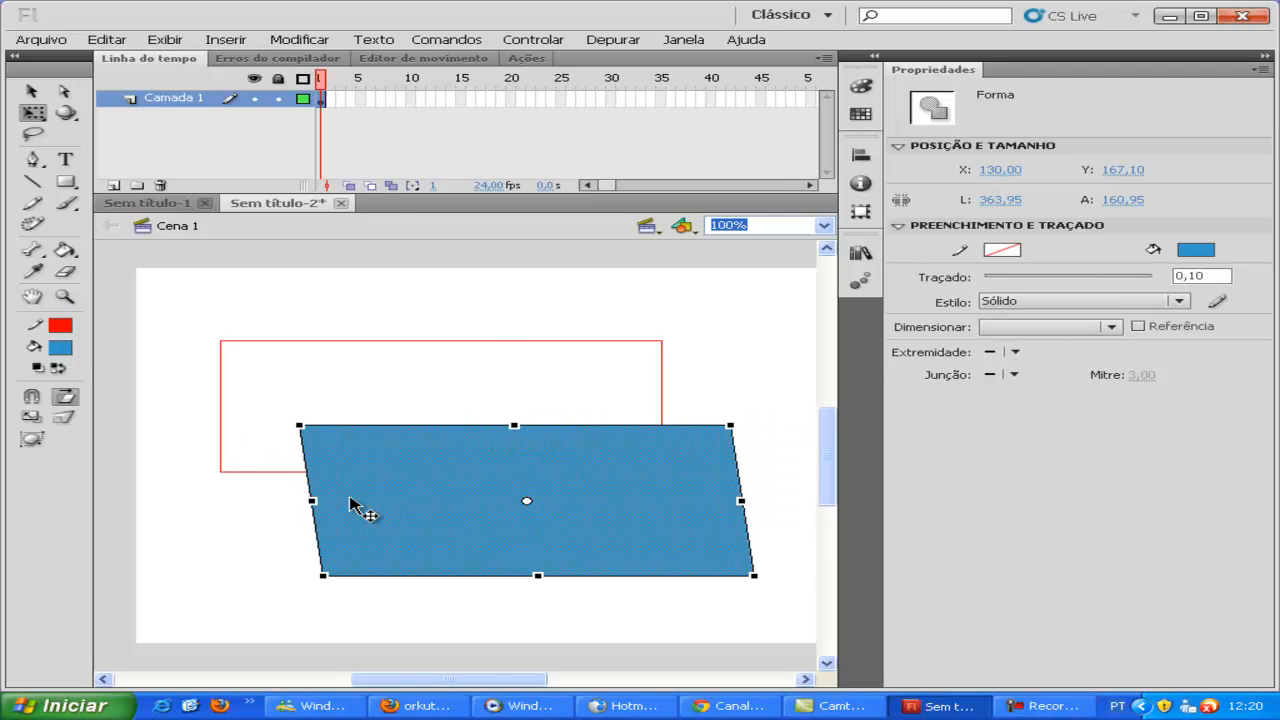
mouse_move(311, 502)
left_mouse_down()
mouse_move(314, 486)
mouse_move(311, 499)
left_mouse_up()
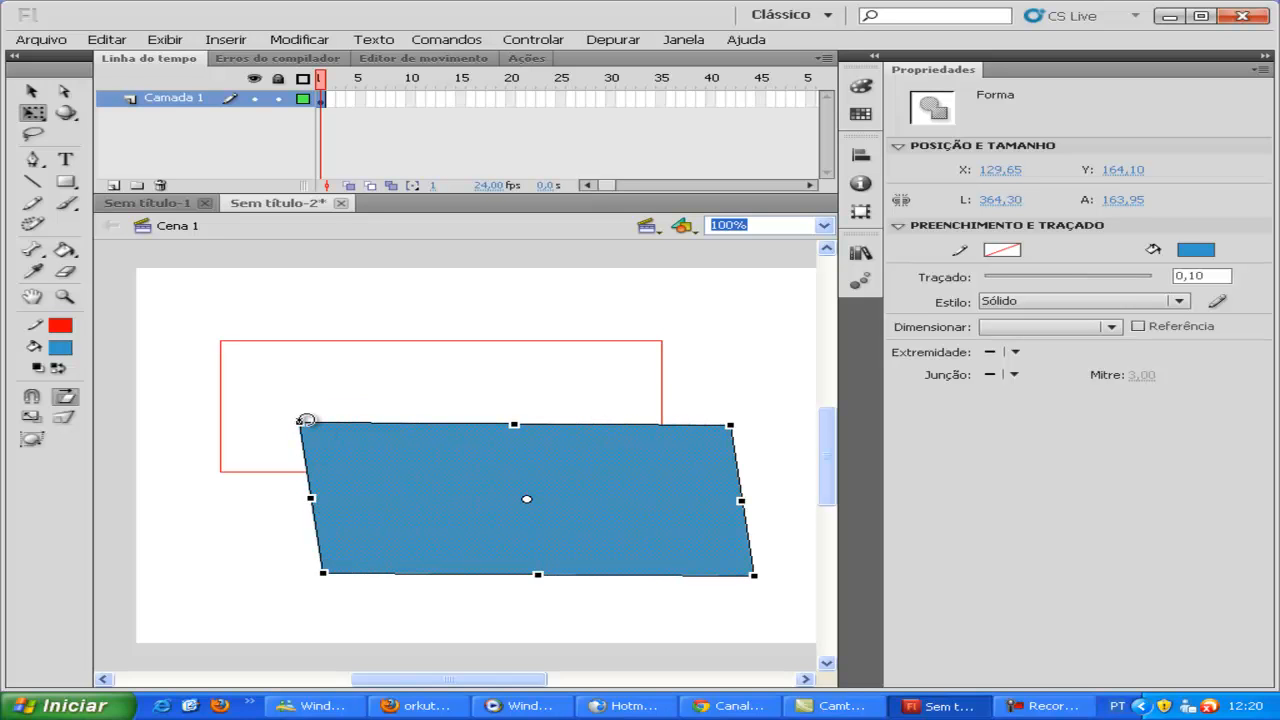
left_click_drag(287, 437, 349, 451)
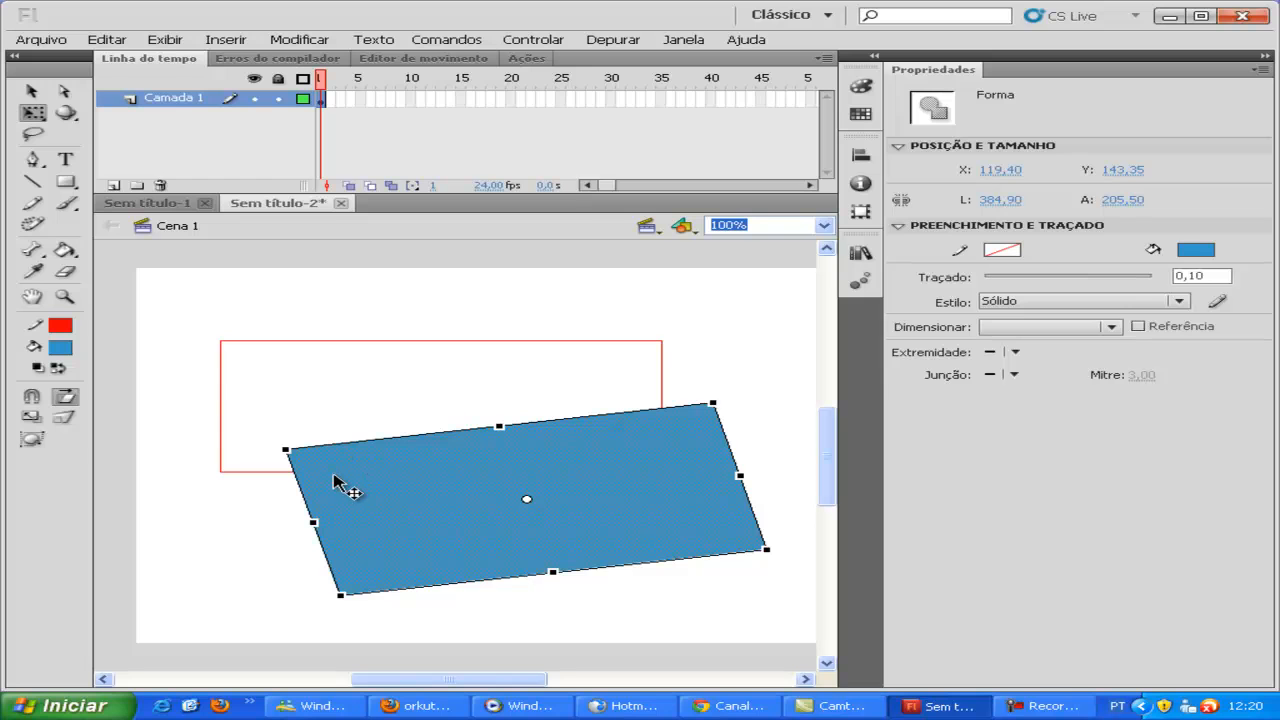
- Distort the blue fill by shifting its upper edge left, and bend its upper, lower and right edges with the Envelope modifier
left_click(62, 420)
left_click_drag(503, 428, 419, 411)
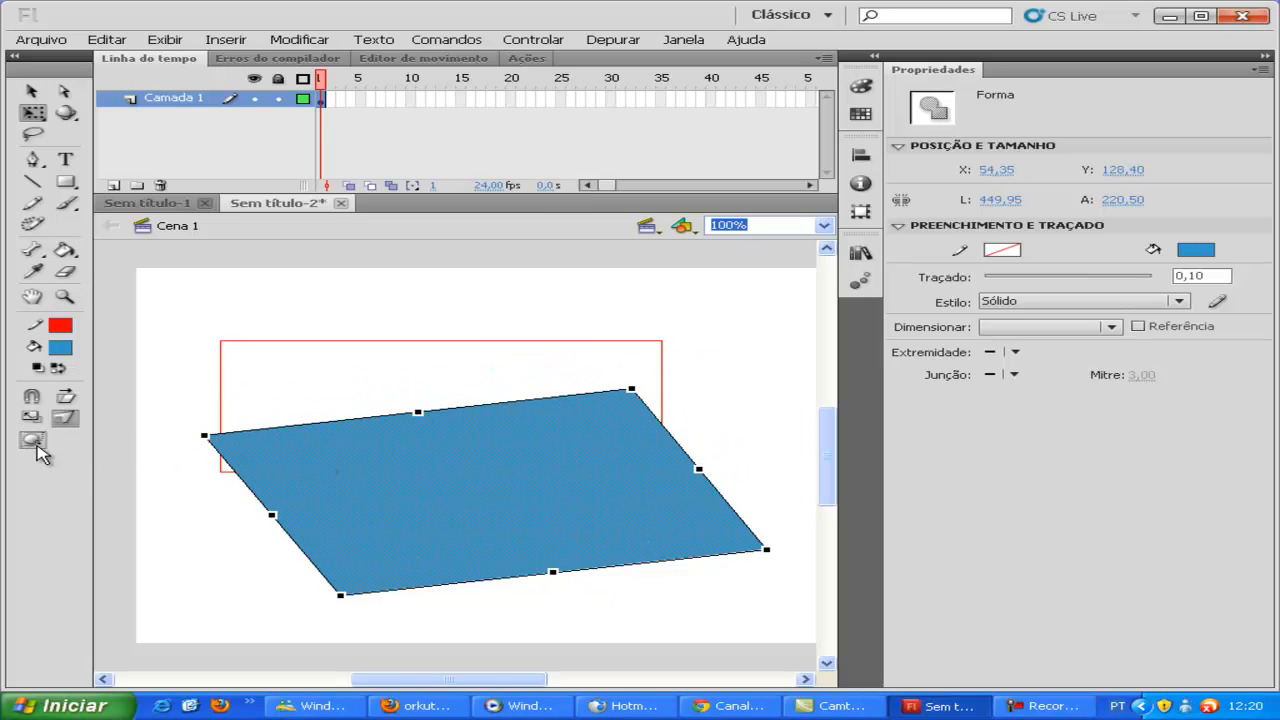
left_click(36, 447)
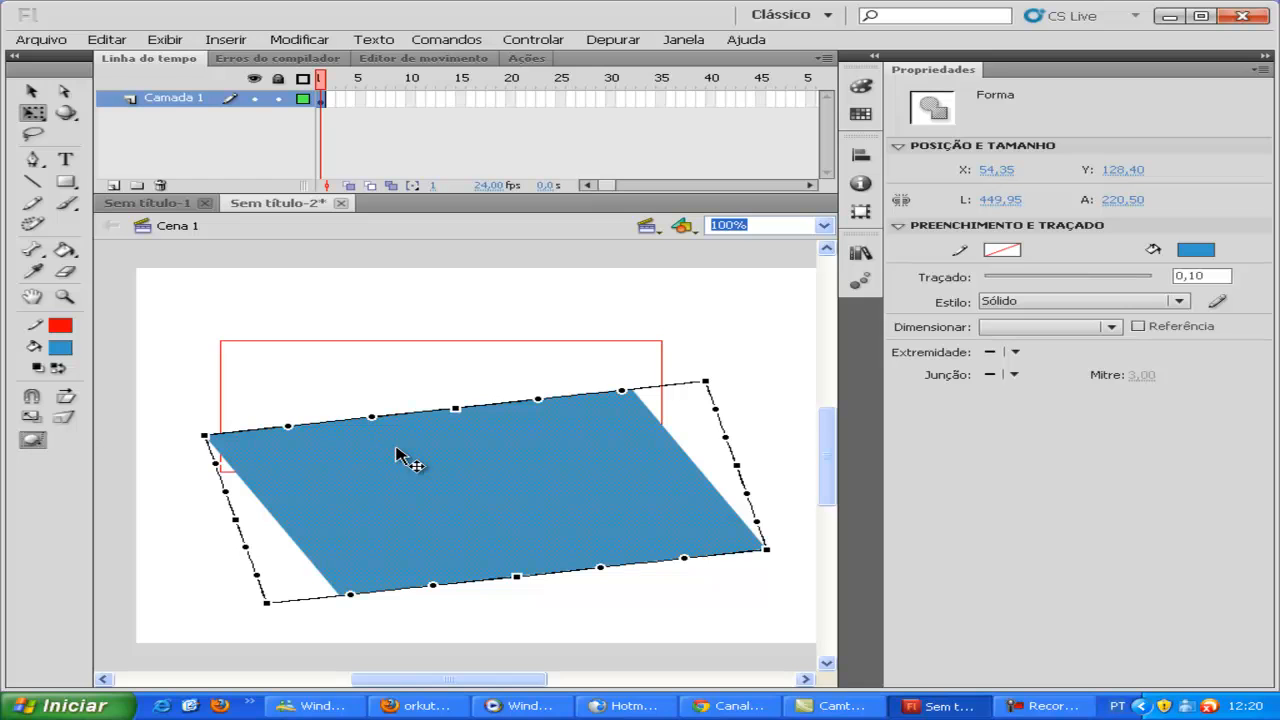
left_click_drag(372, 421, 394, 363)
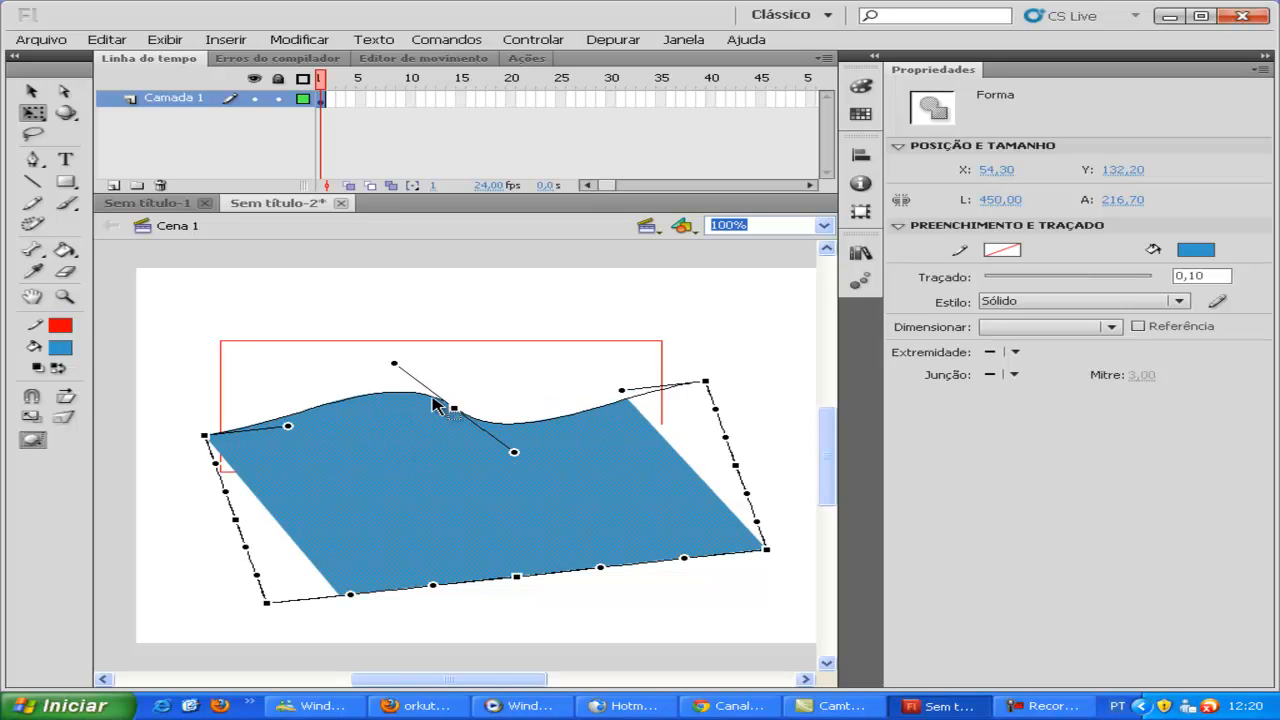
left_click_drag(454, 408, 493, 289)
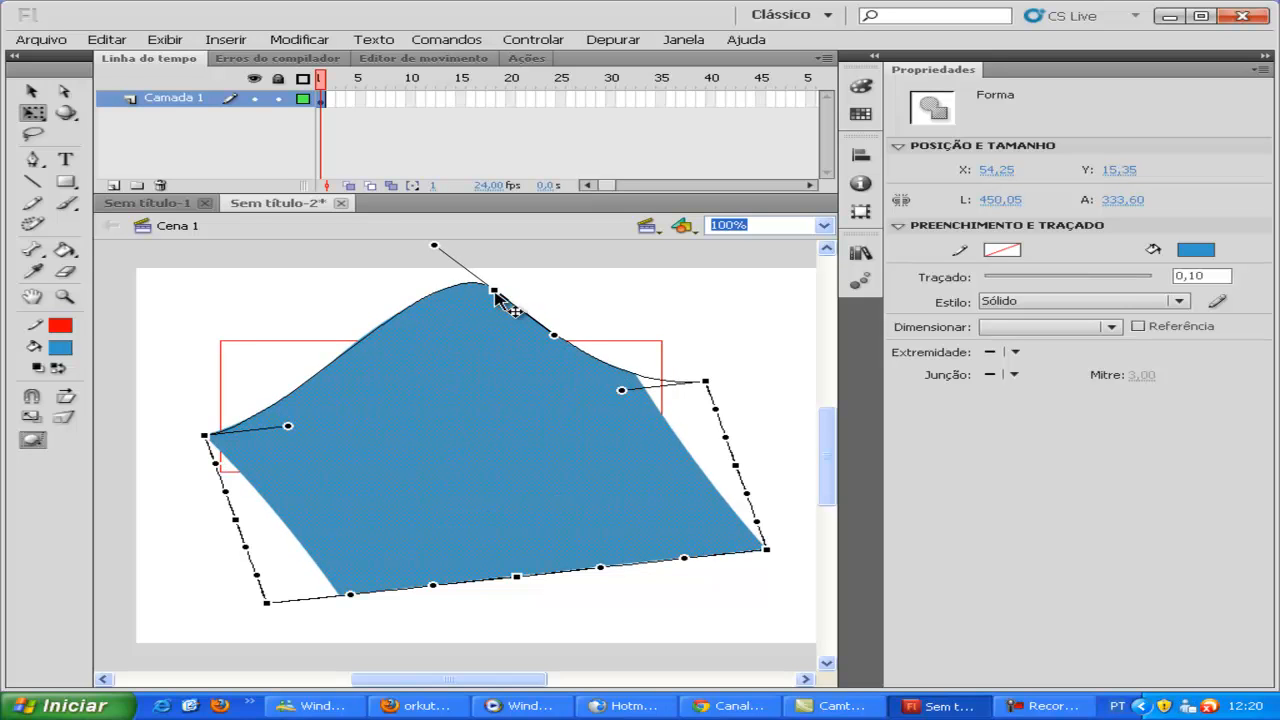
left_click_drag(517, 580, 522, 643)
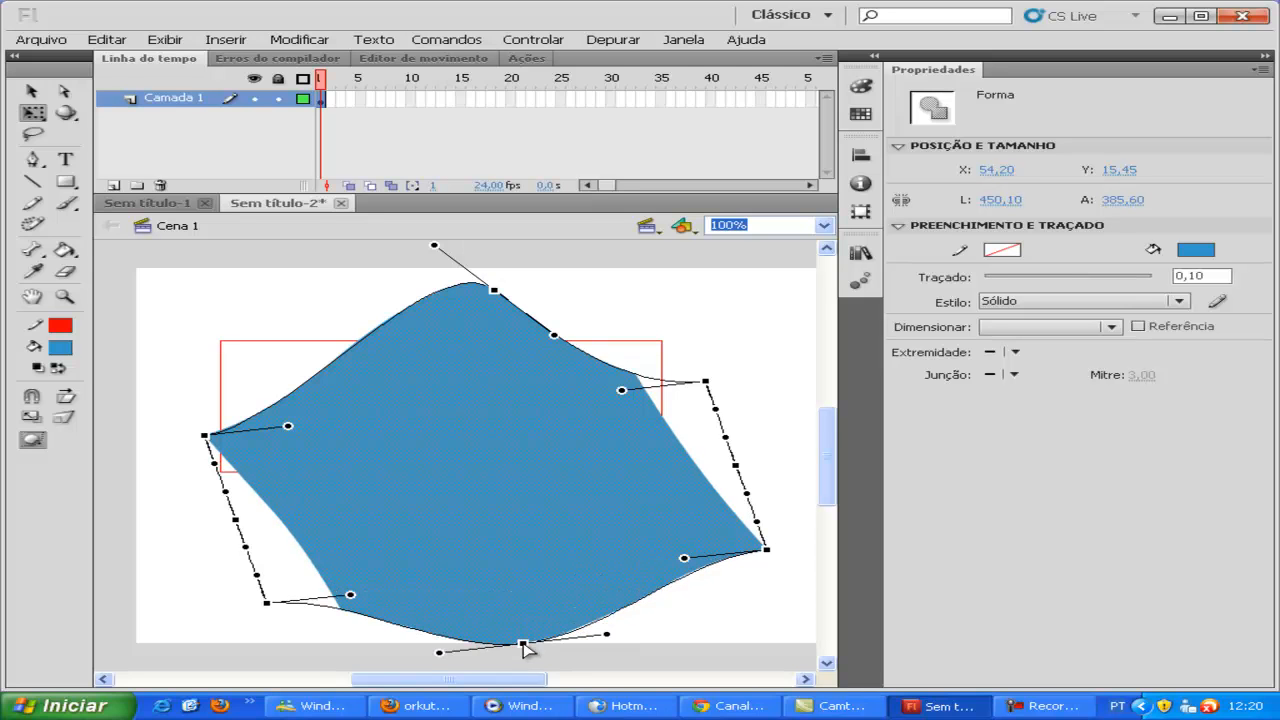
left_click_drag(705, 385, 581, 392)
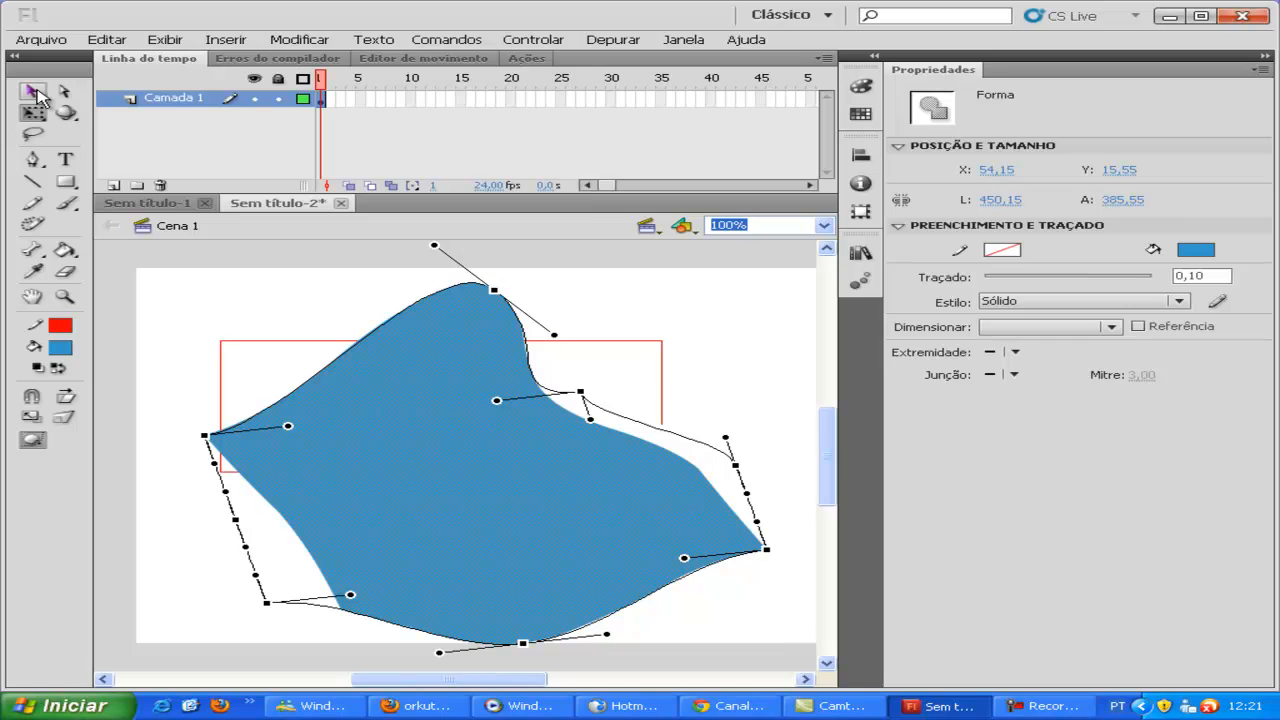
- Delete the warped blue fill and the leftover red outline to empty the stage
left_click(35, 92)
left_click_drag(537, 545, 560, 492)
key("Delete")
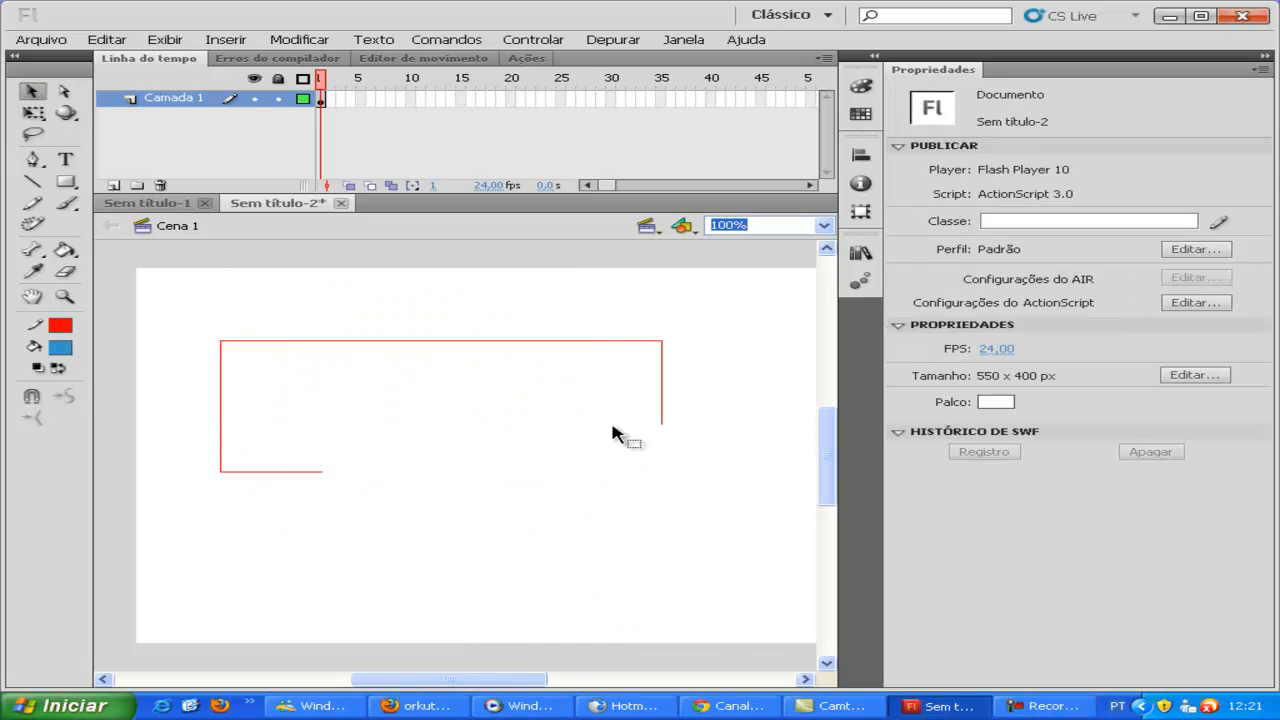
left_click_drag(740, 302, 171, 523)
key("Delete")
- Add a first name in capital letters as a text object and enlarge it to about 381 × 117 px across the stage
left_click(65, 159)
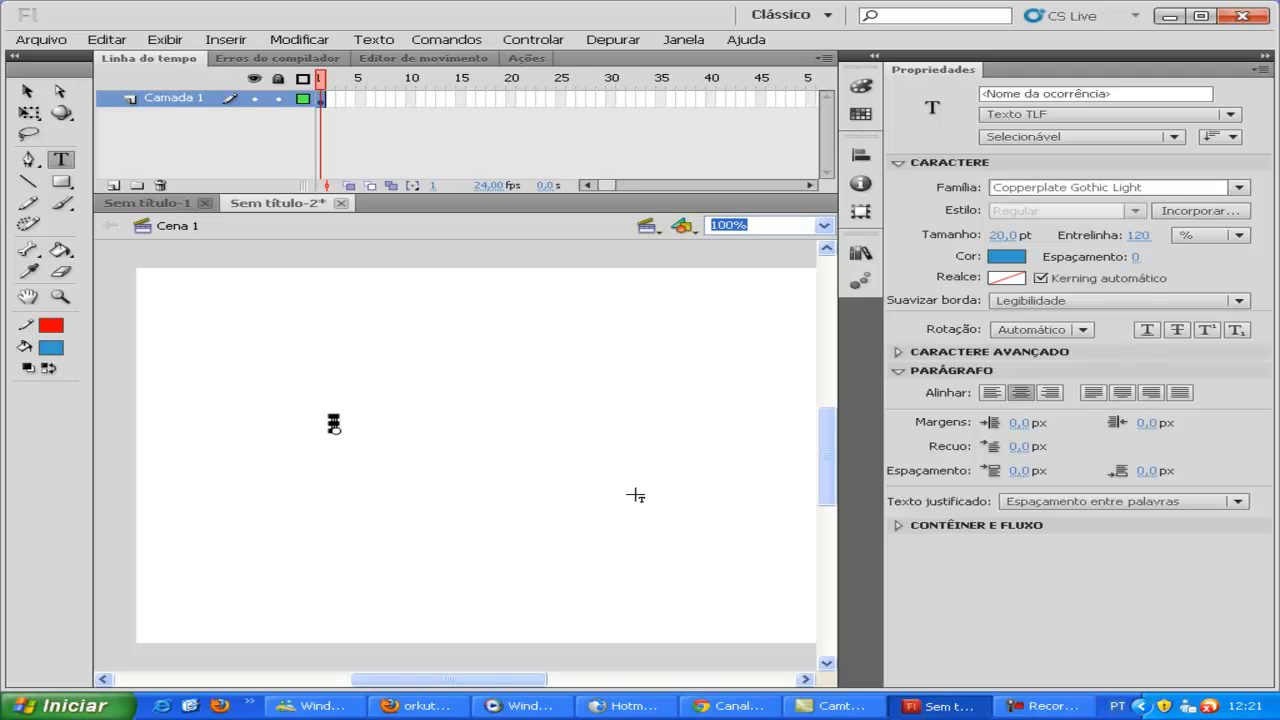
type("HUGO")
left_click(28, 112)
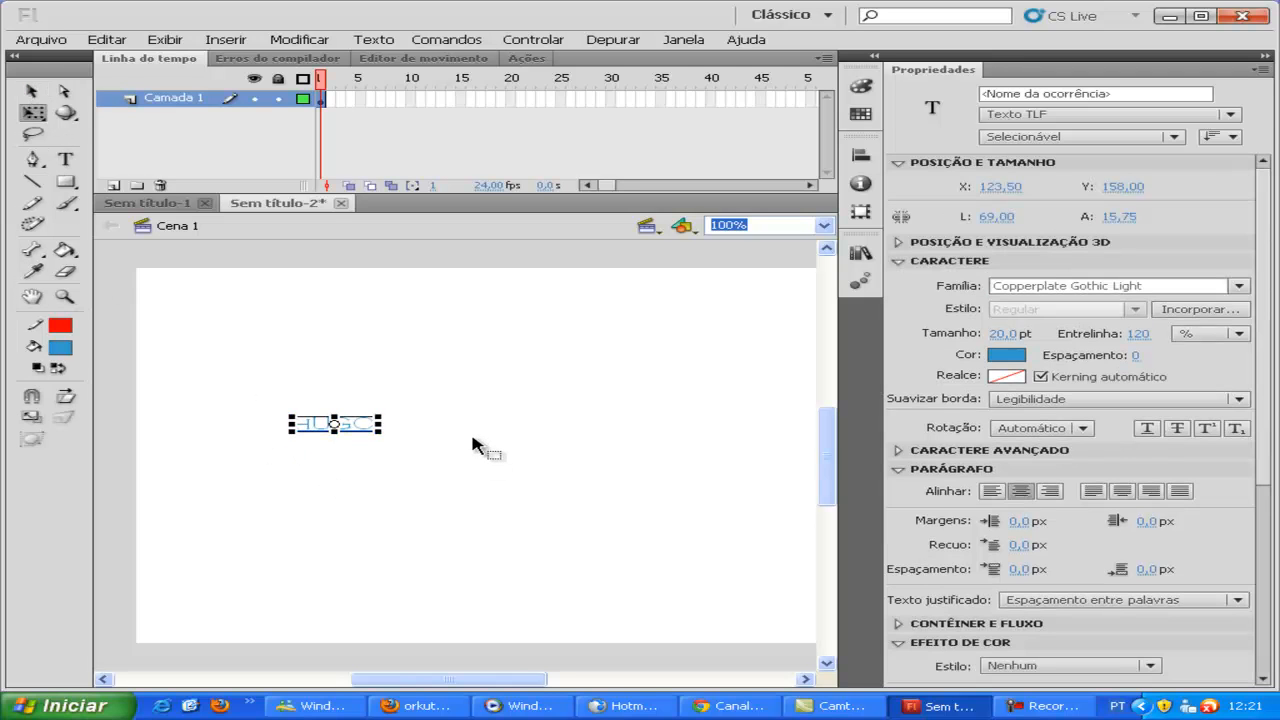
left_click_drag(379, 430, 573, 479)
left_click_drag(415, 443, 568, 447)
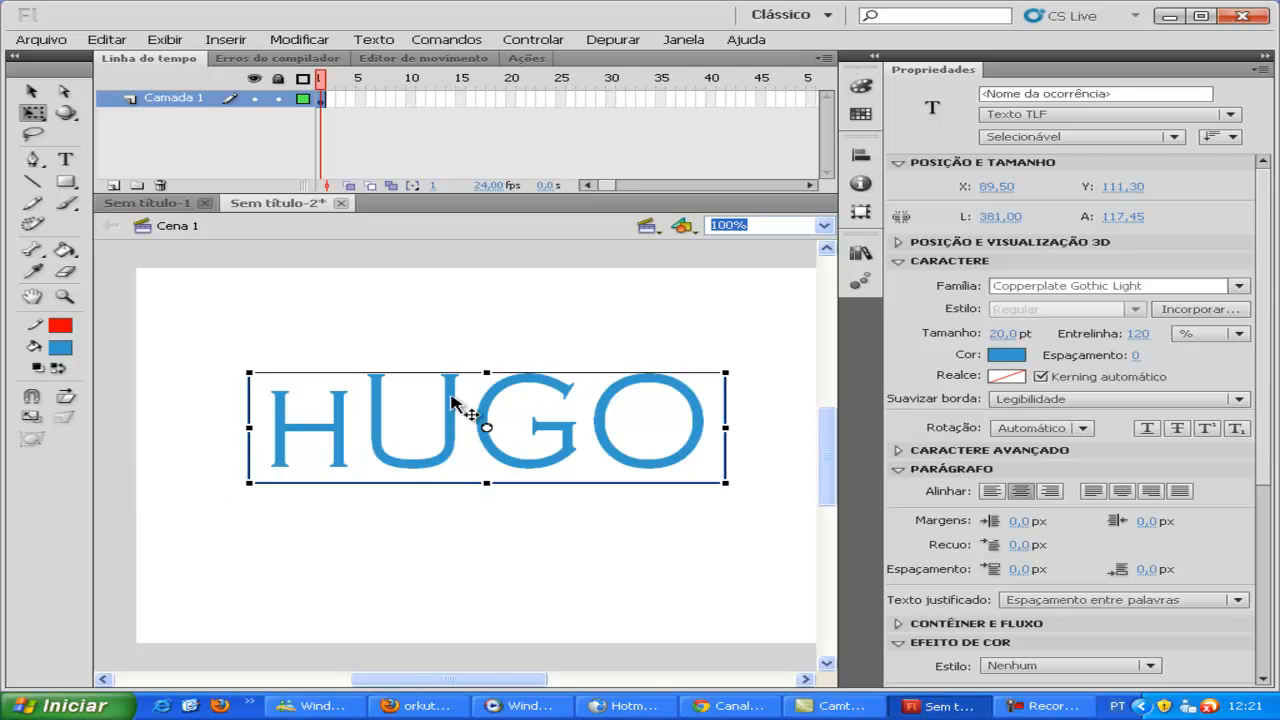
- Break the text apart twice, first into separate letters and again into editable shapes
right_click(447, 455)
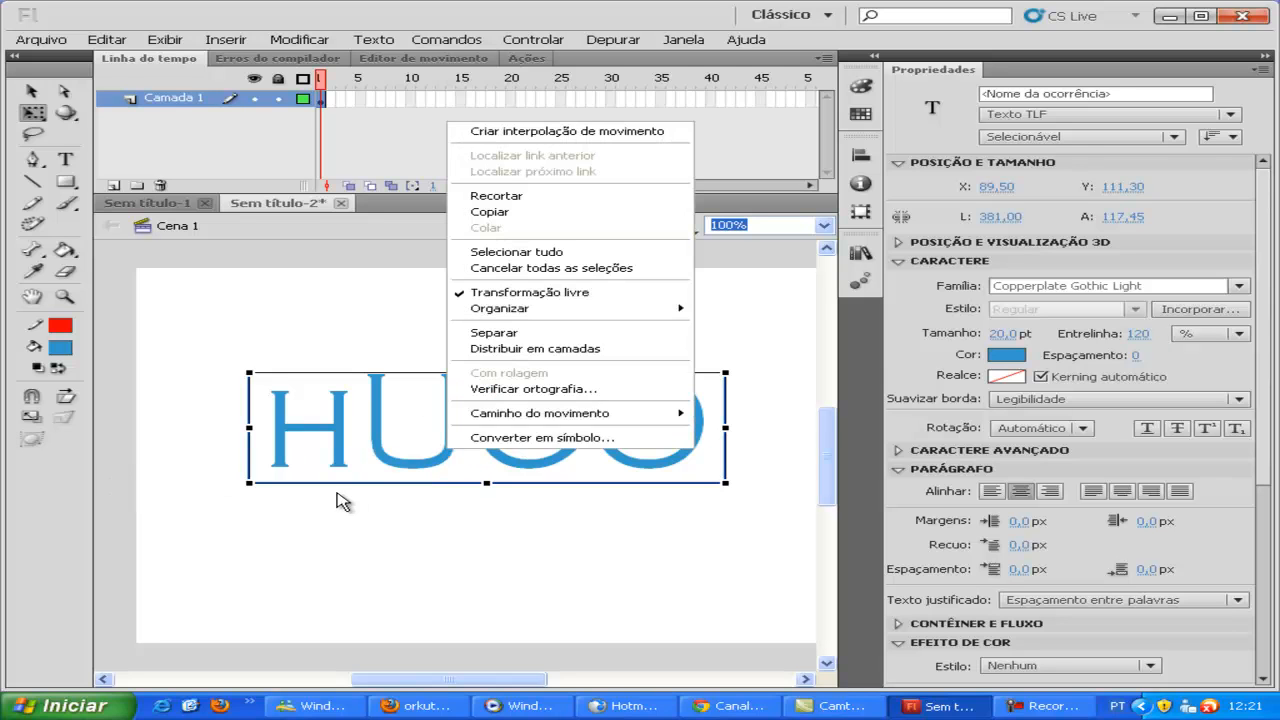
left_click(494, 333)
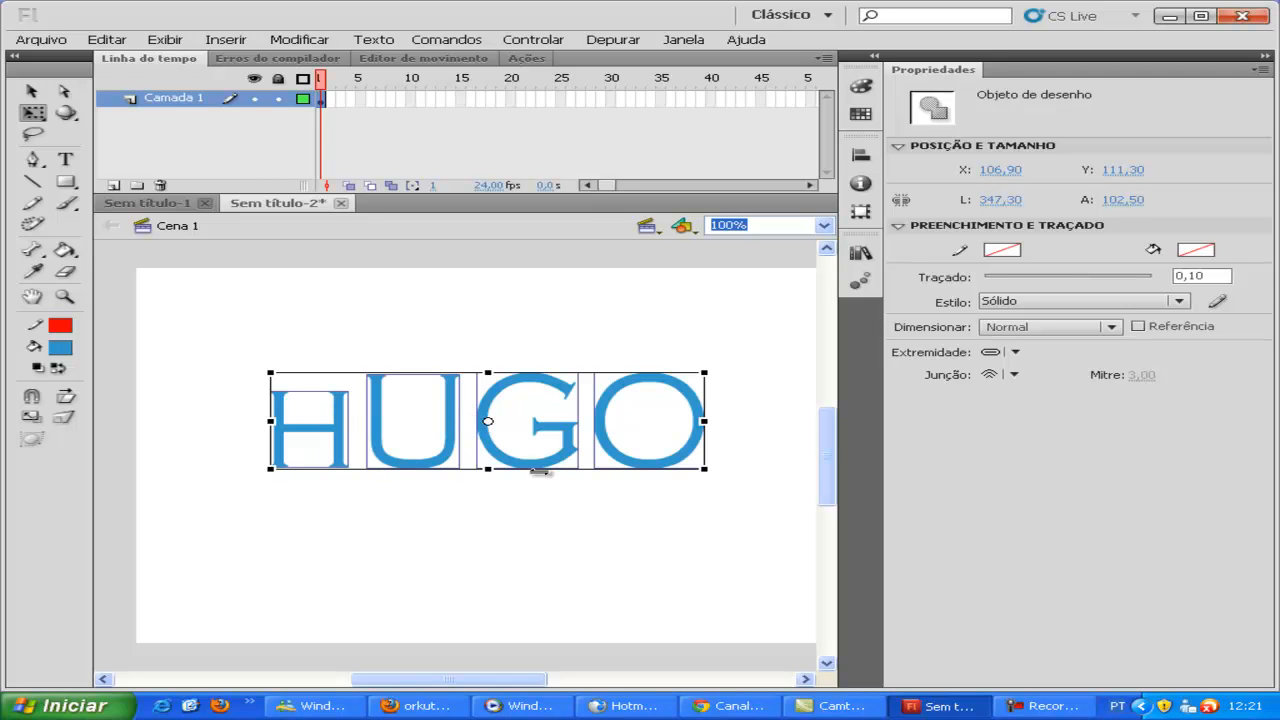
right_click(487, 439)
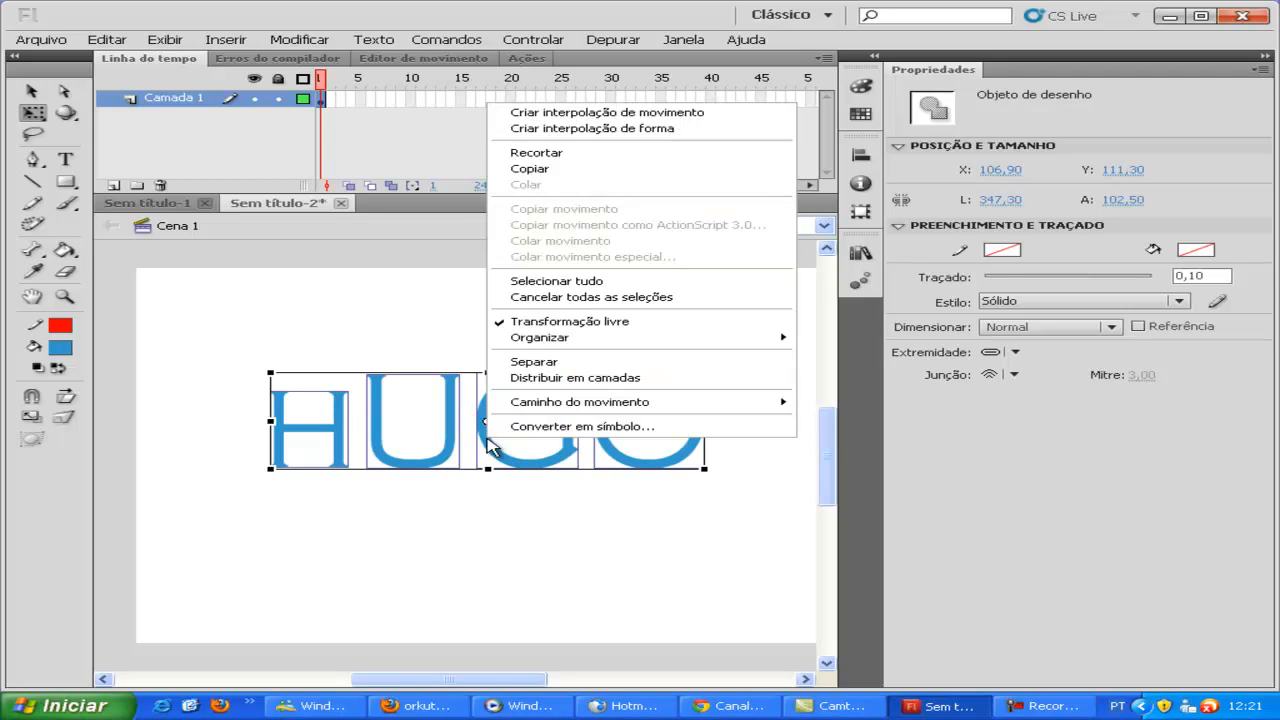
left_click(533, 366)
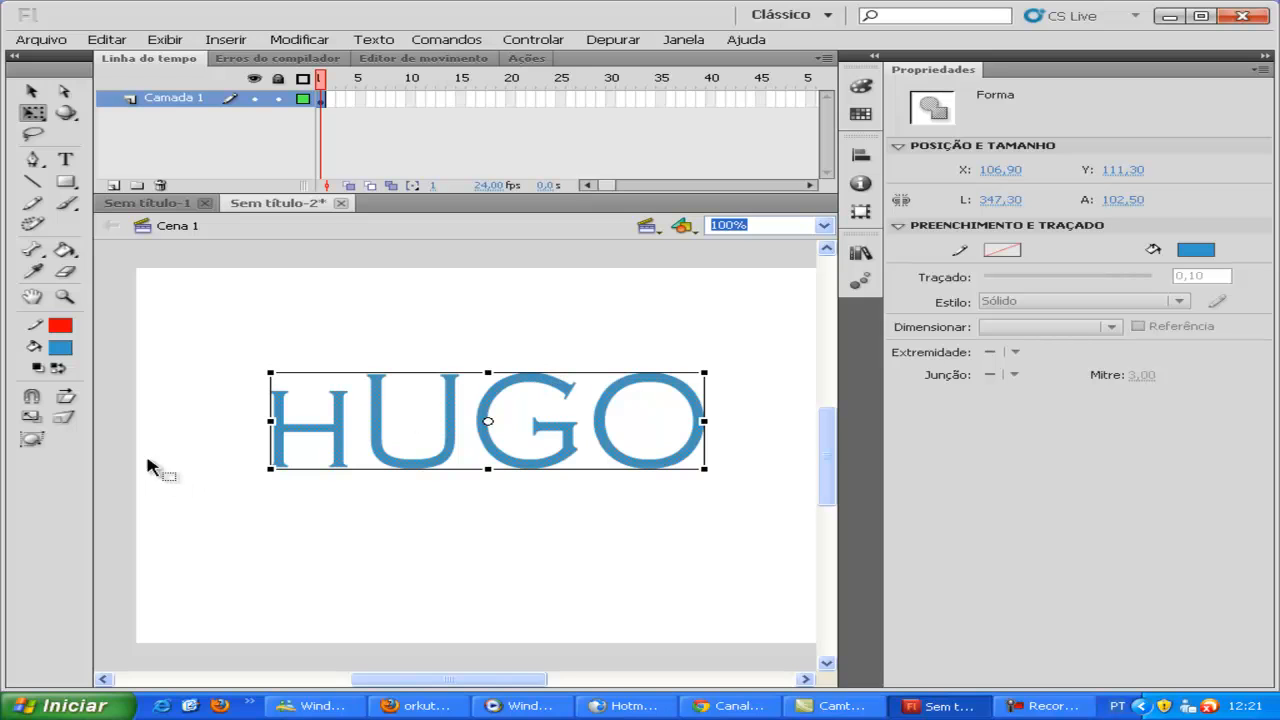
- Bulge the lettering with the Envelope modifier by pulling its upper middle point up and its lower middle point down
left_click(35, 440)
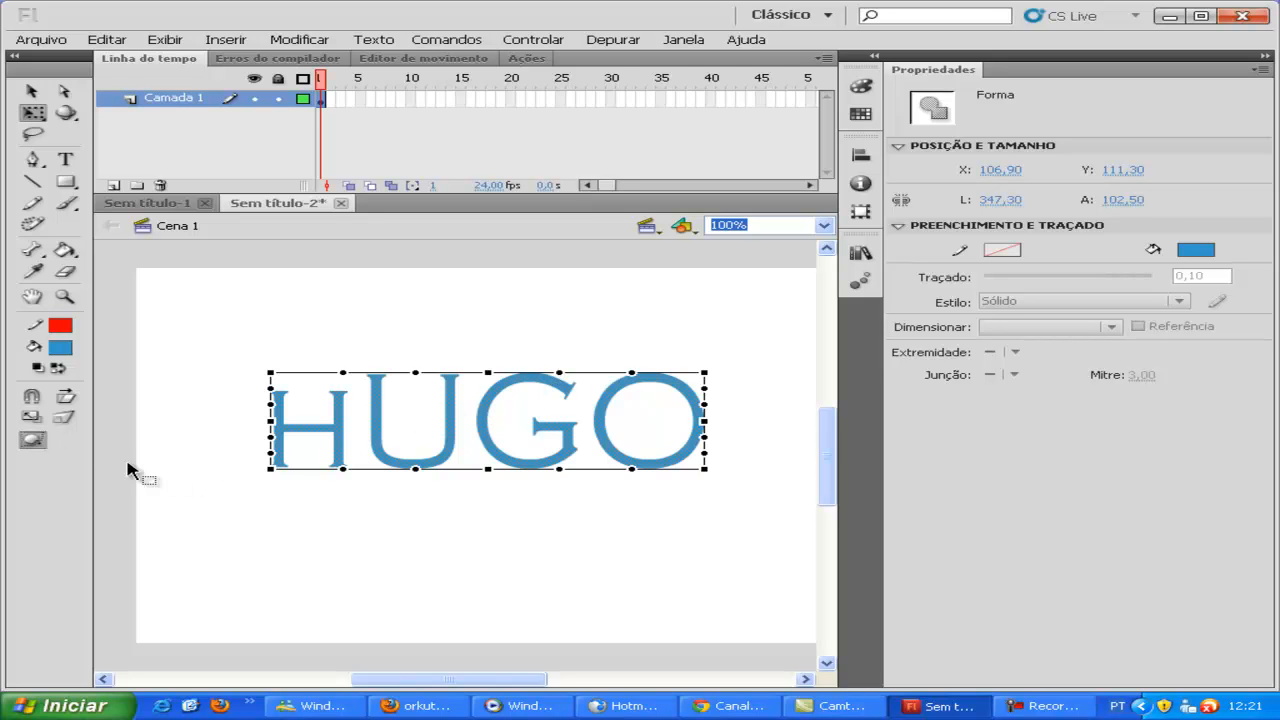
left_click_drag(490, 373, 494, 296)
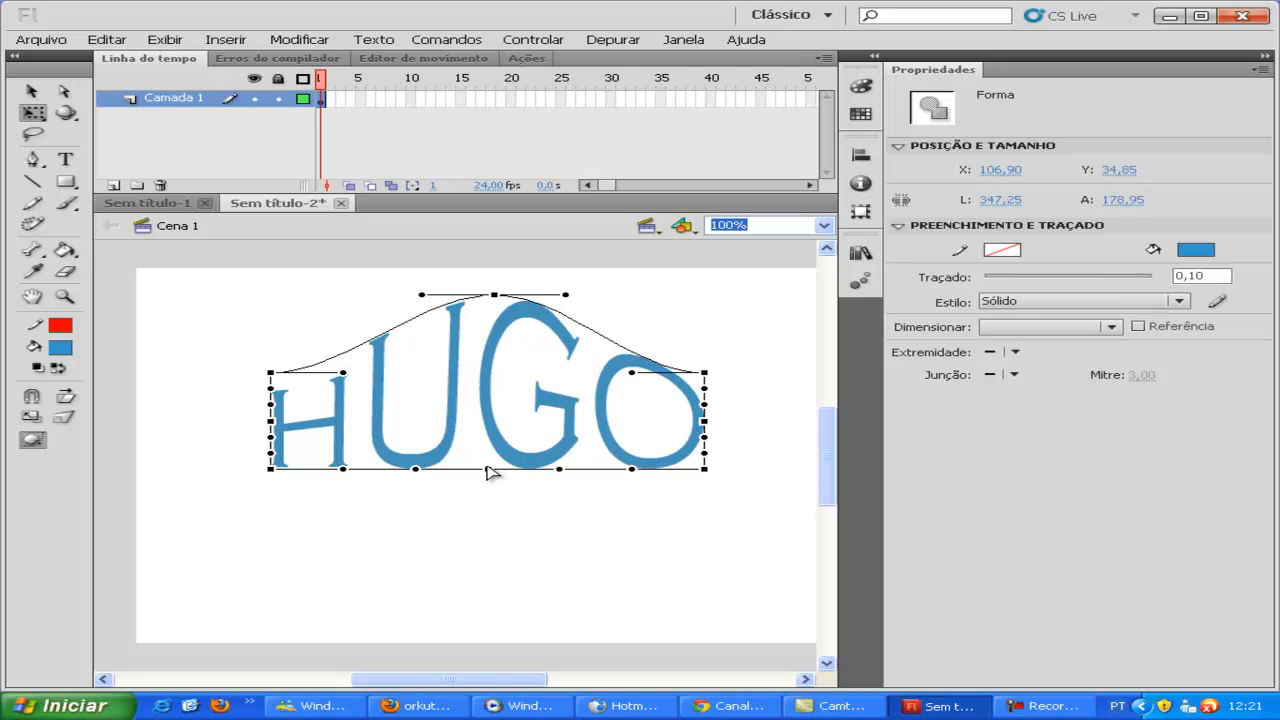
left_click_drag(488, 470, 489, 549)
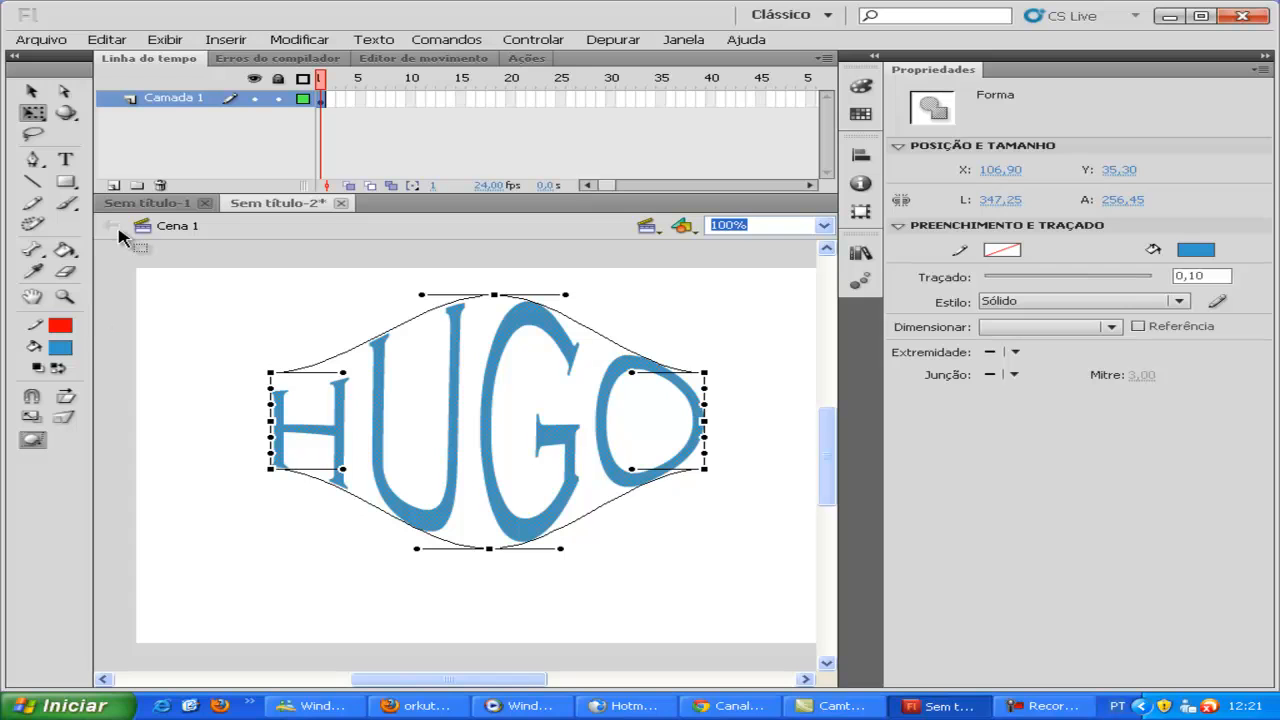
- Delete the warped lettering and draw a blue oval with a red outline, about 160 × 160 px
left_click(33, 91)
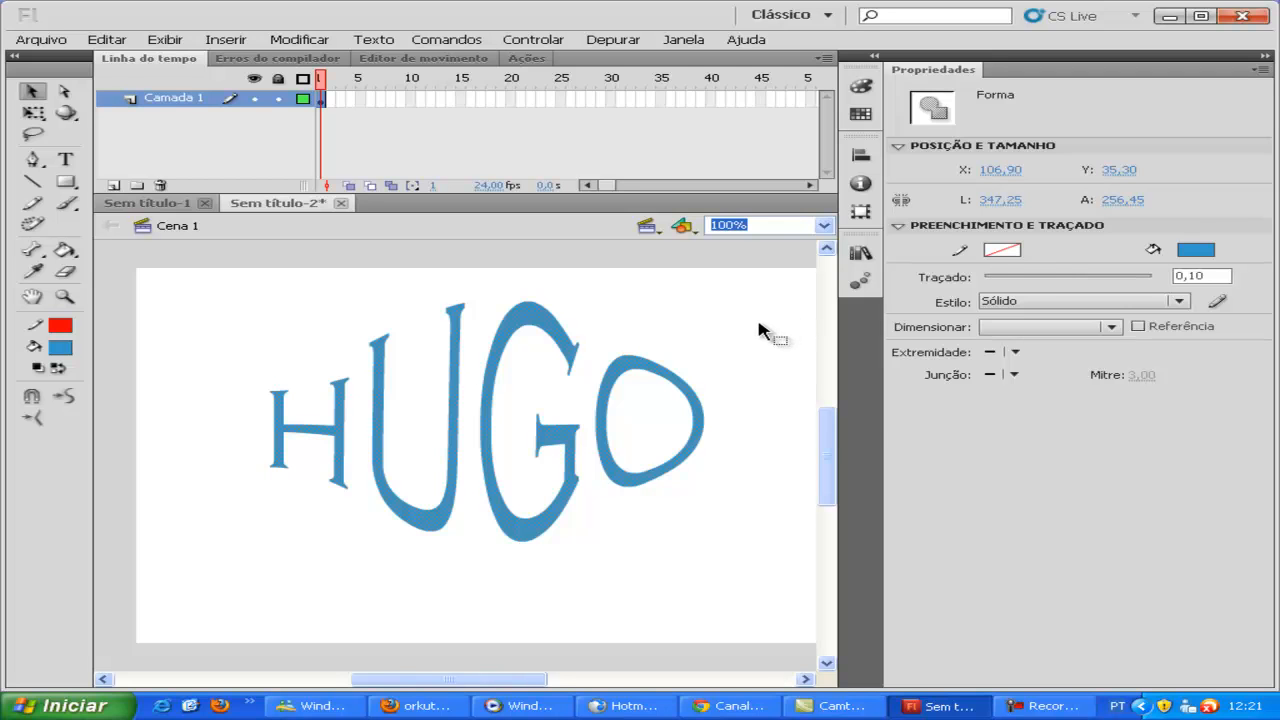
key("Delete")
left_click(65, 181)
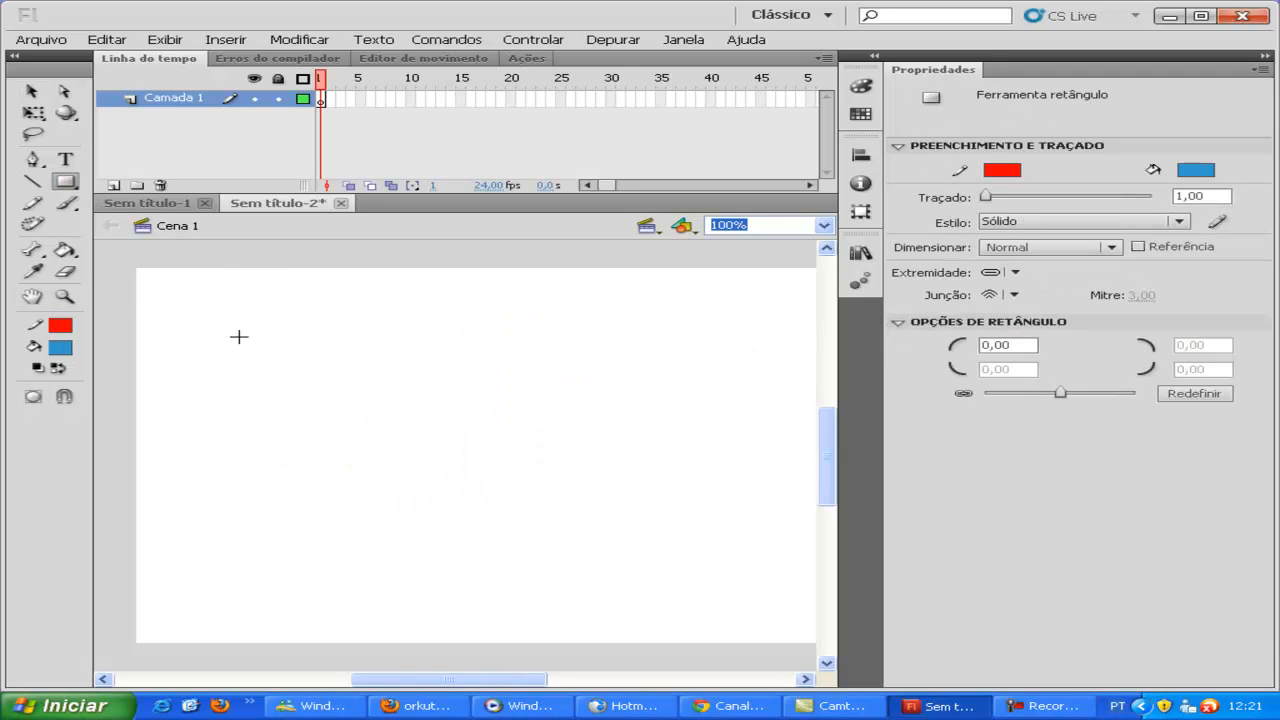
left_click(68, 184)
left_click(133, 204)
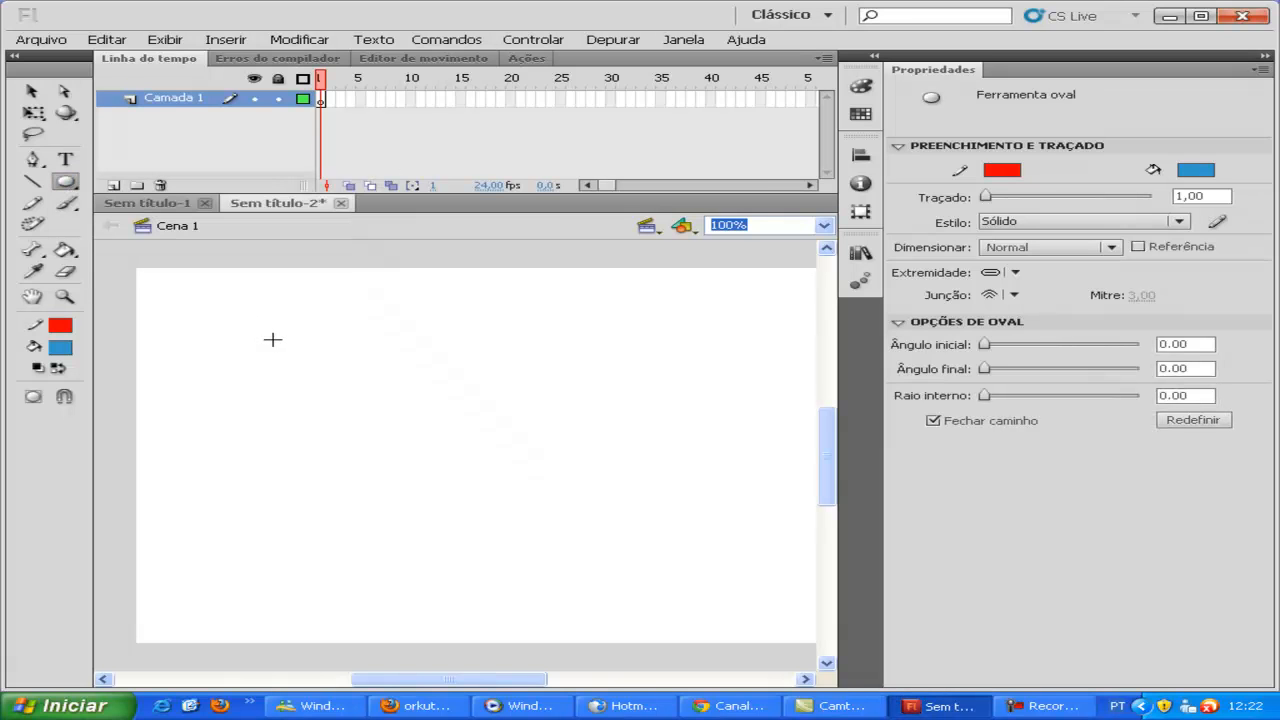
left_click_drag(279, 342, 480, 492)
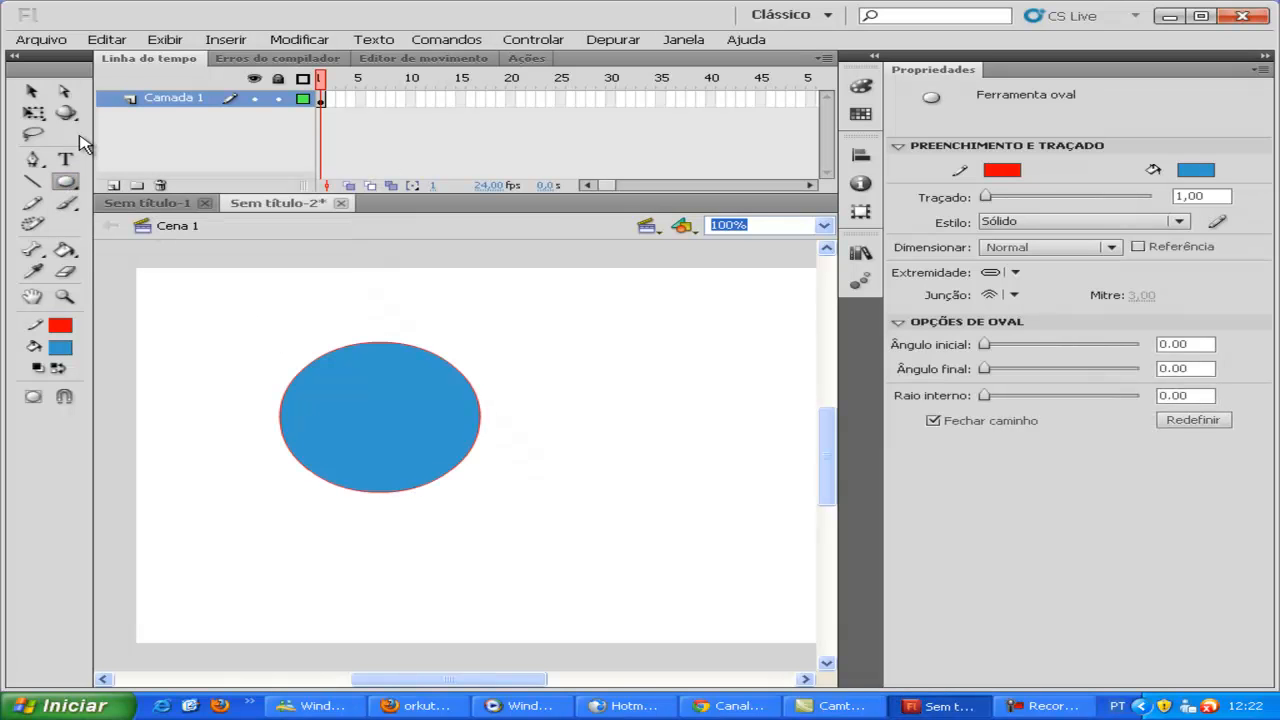
- Select the whole blue oval with its outline and remove the outline colour
left_click(32, 92)
left_click_drag(545, 305, 262, 522)
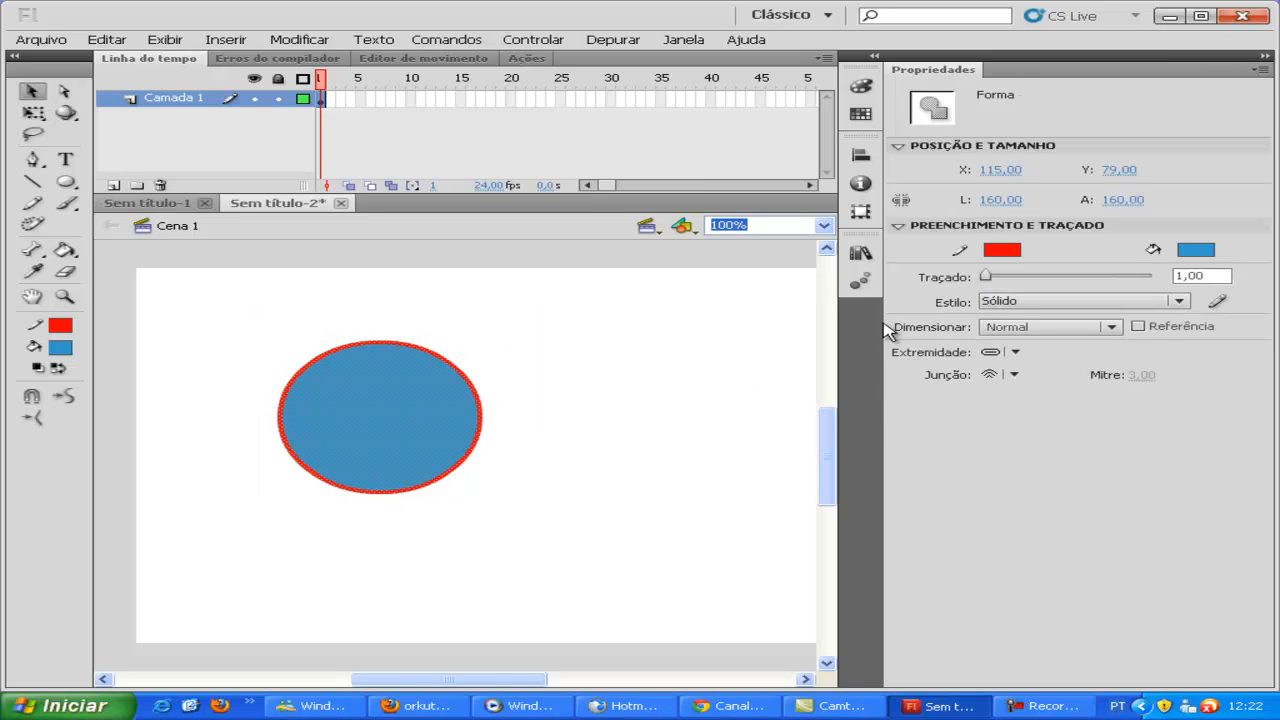
left_click(1000, 255)
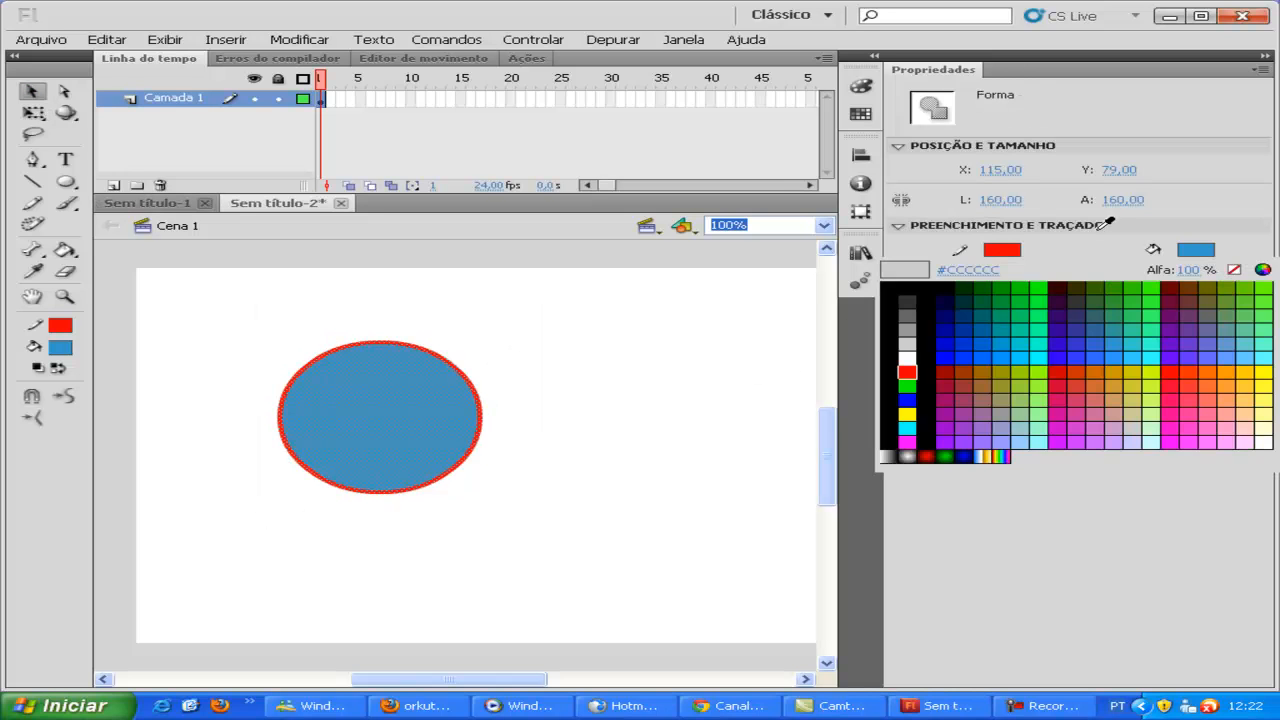
left_click(1236, 268)
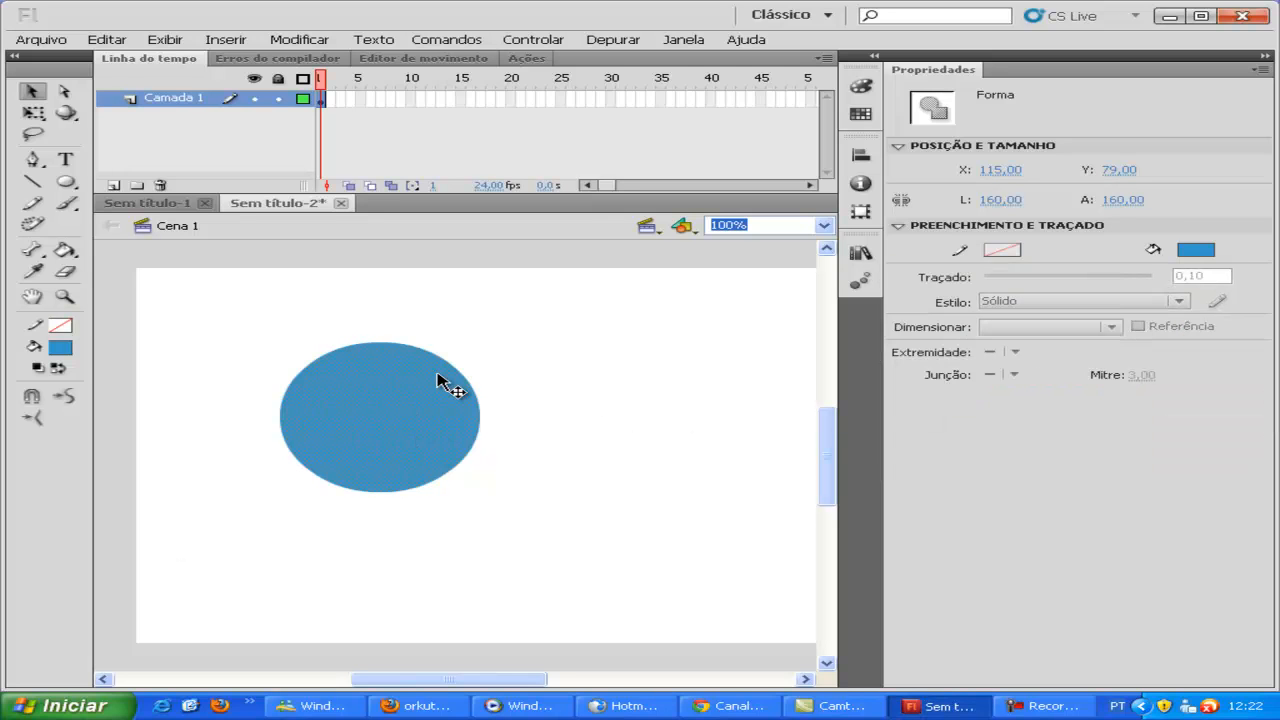
- Give the oval a linear gradient fill running from red #FF0000 to black #000000
left_click(866, 90)
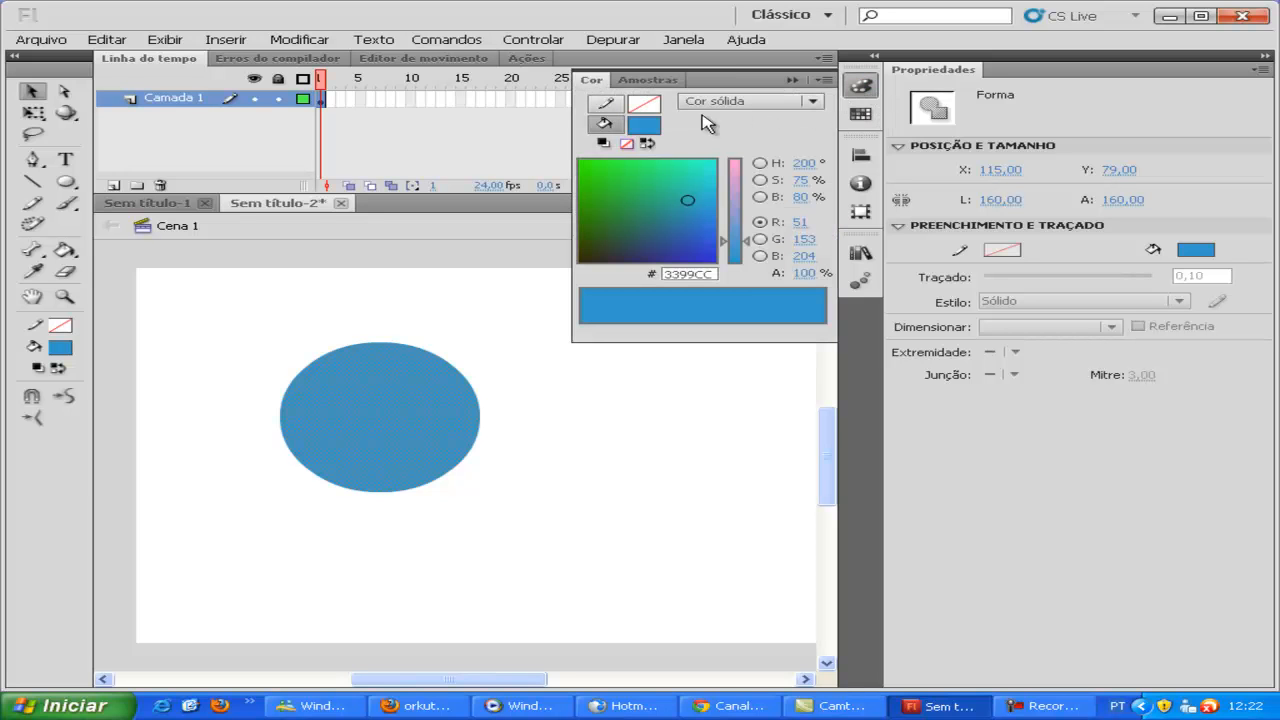
left_click(812, 102)
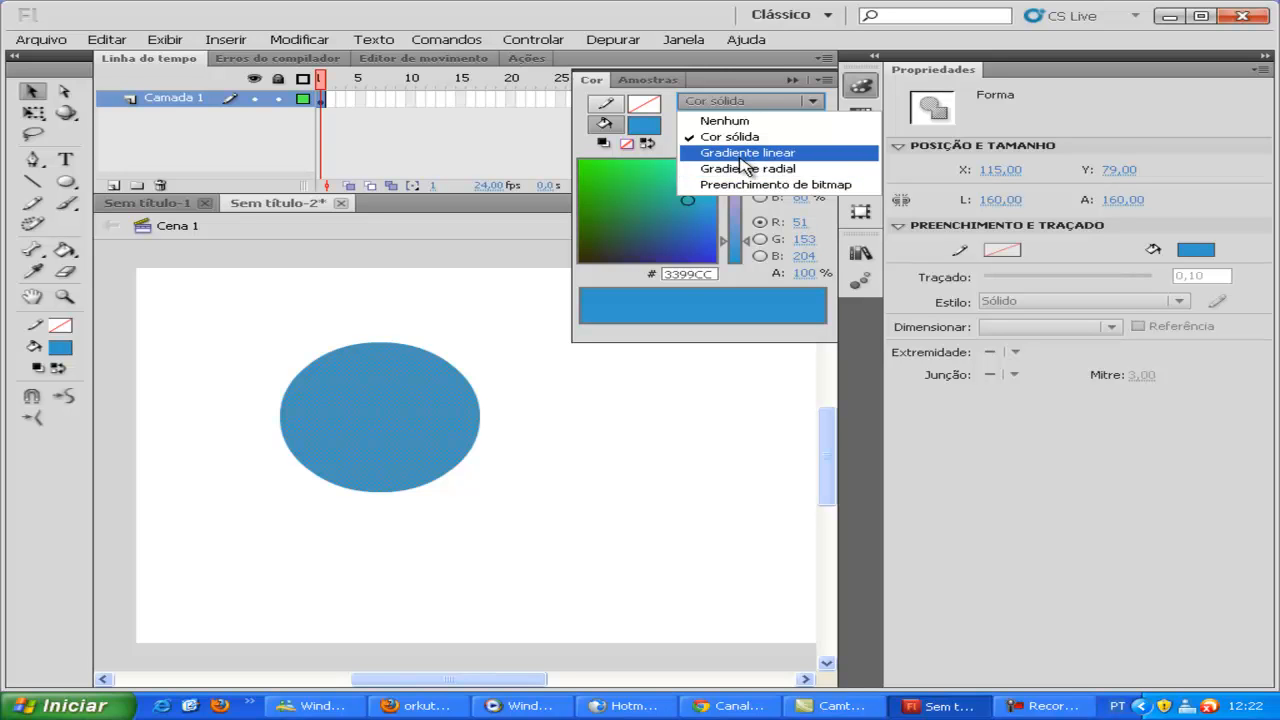
left_click(743, 155)
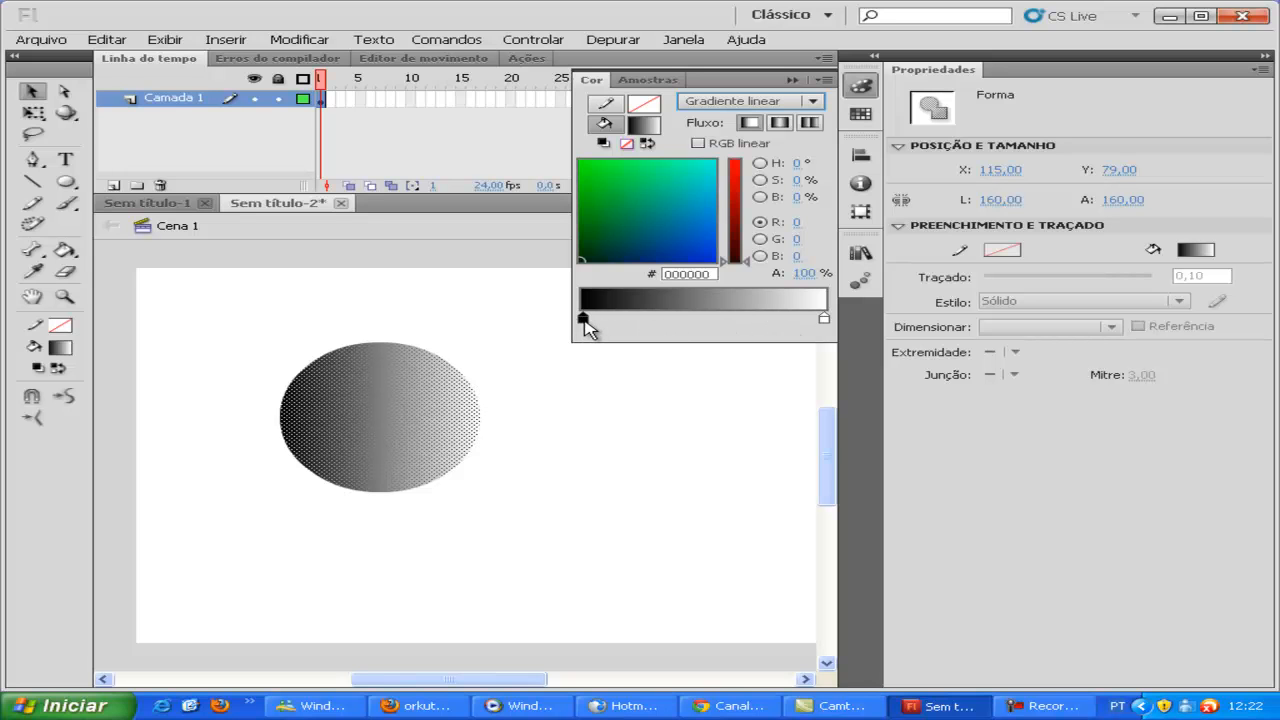
double_click(584, 320)
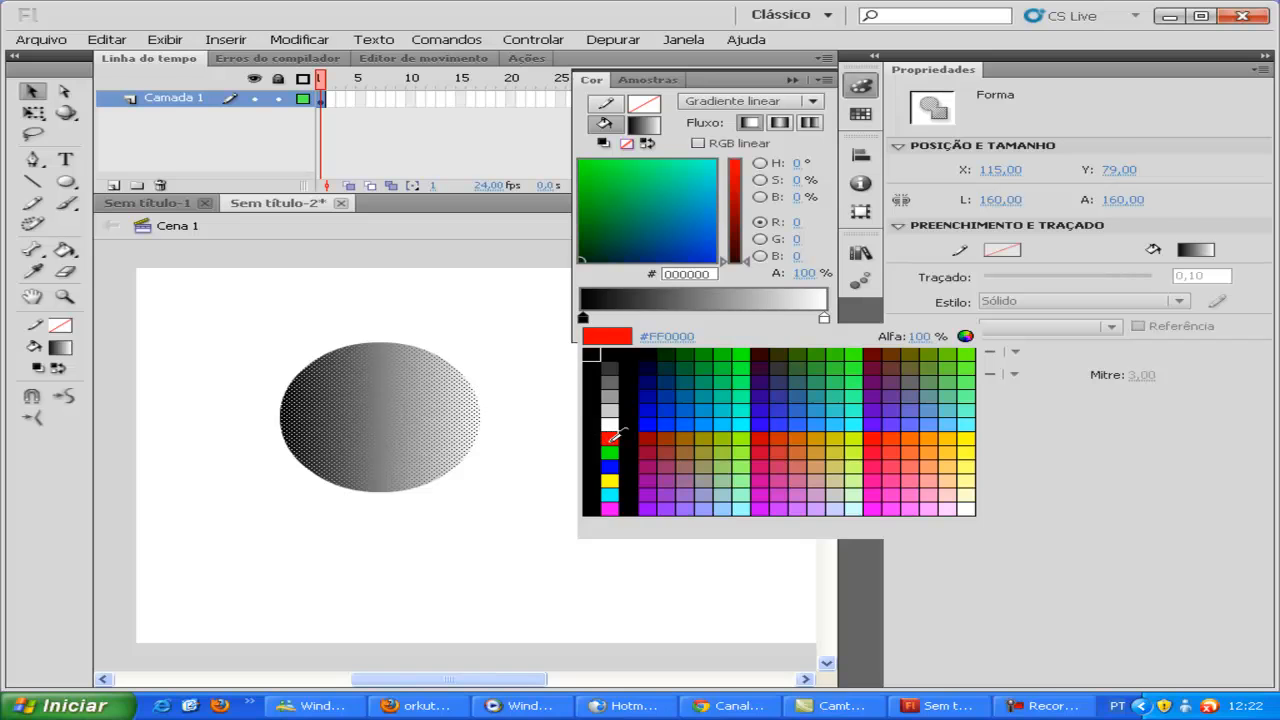
left_click(612, 437)
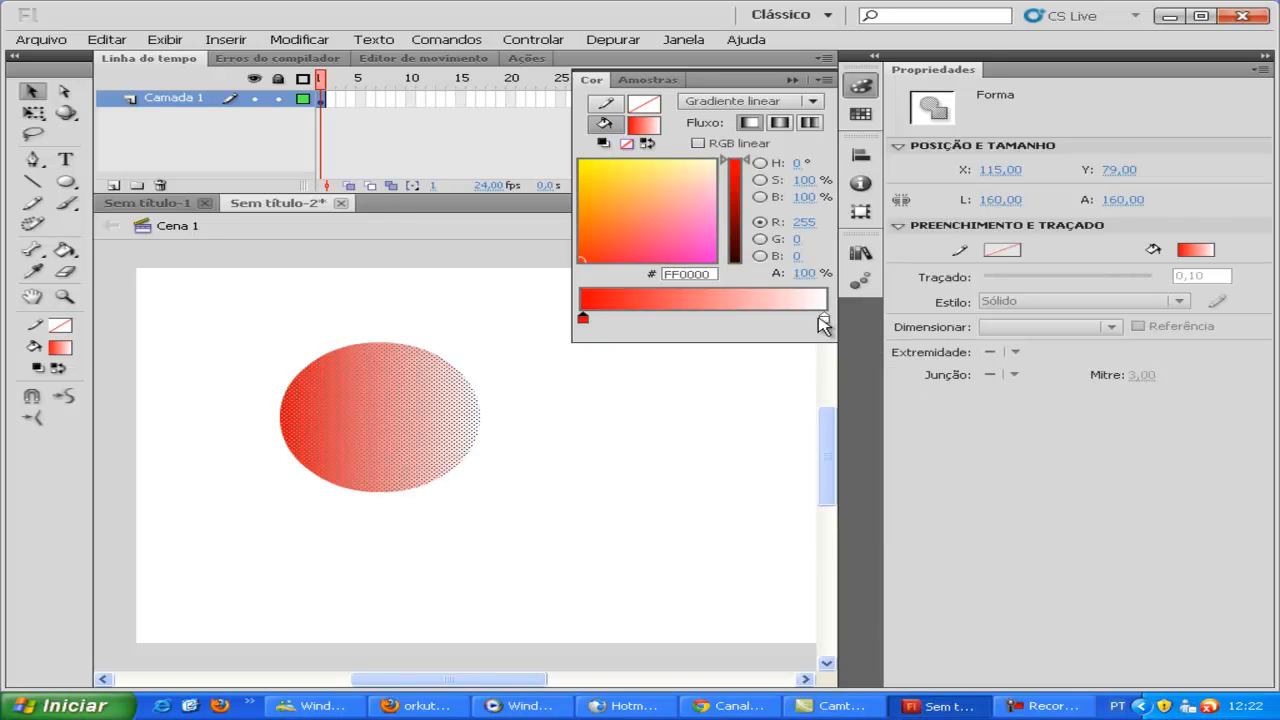
double_click(825, 320)
left_click(830, 360)
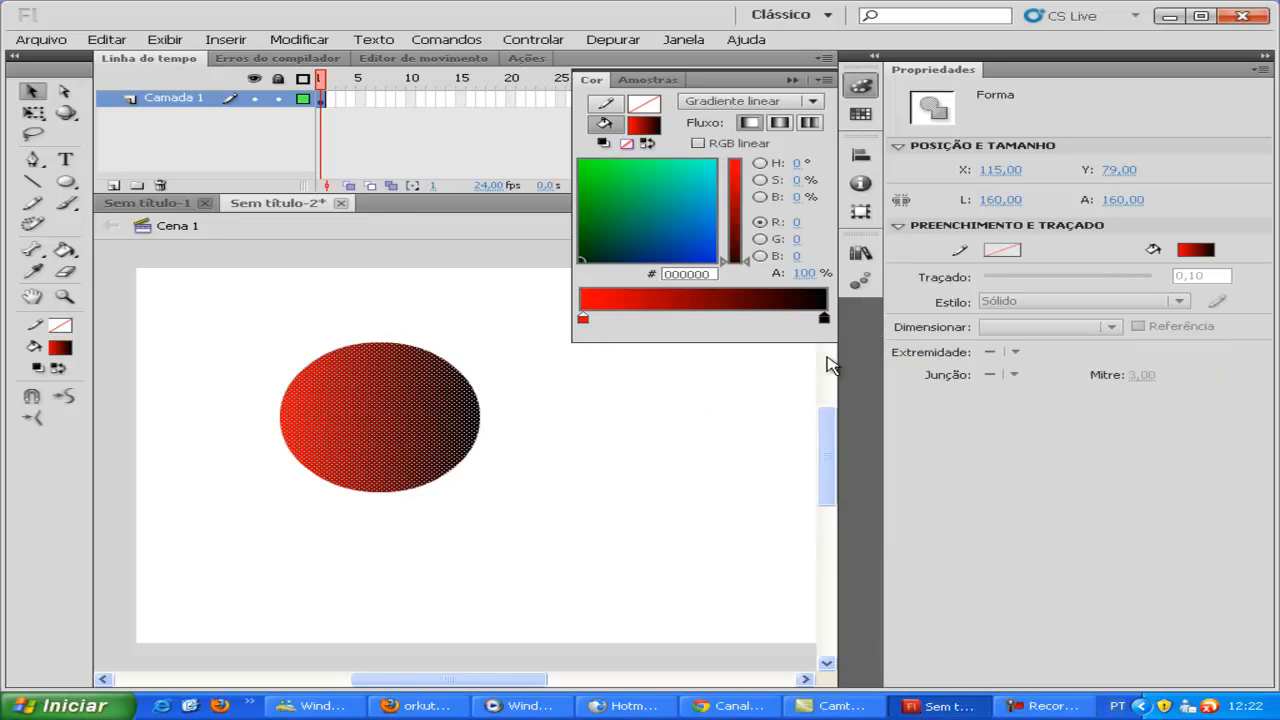
- Add a colour stop midway along the gradient and set it to green #00FF33
left_click(699, 320)
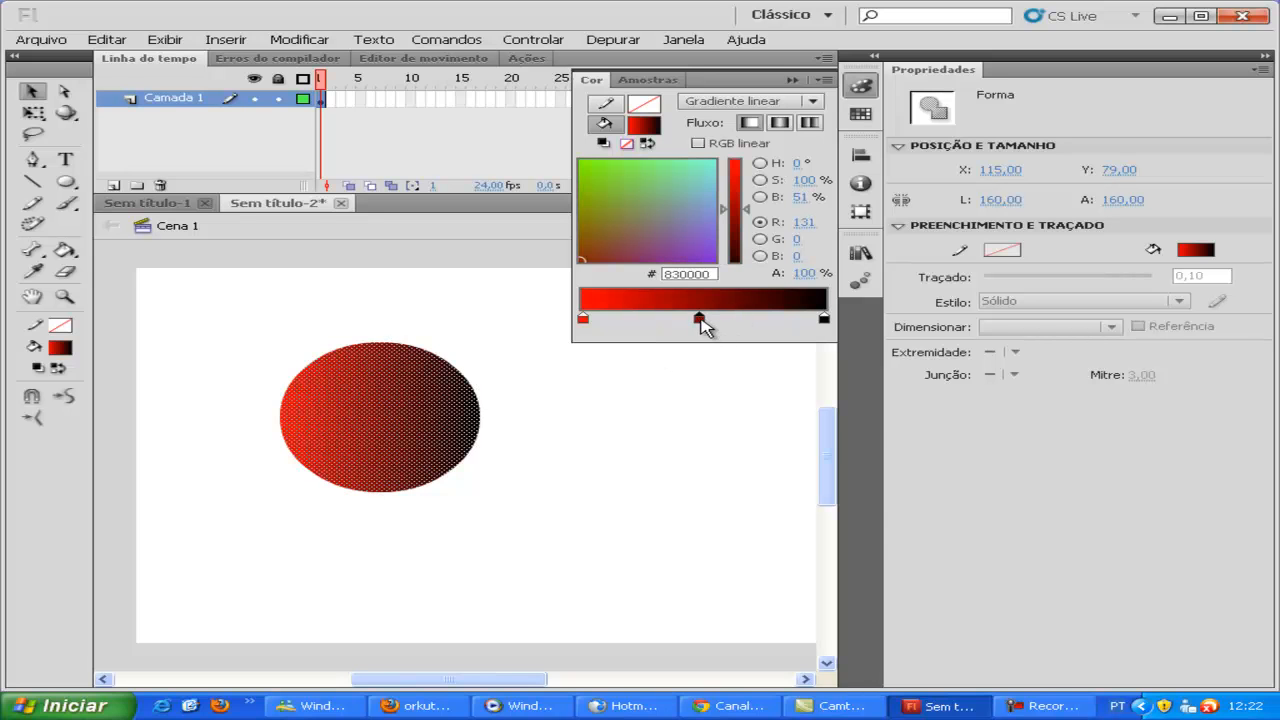
double_click(699, 319)
left_click(856, 369)
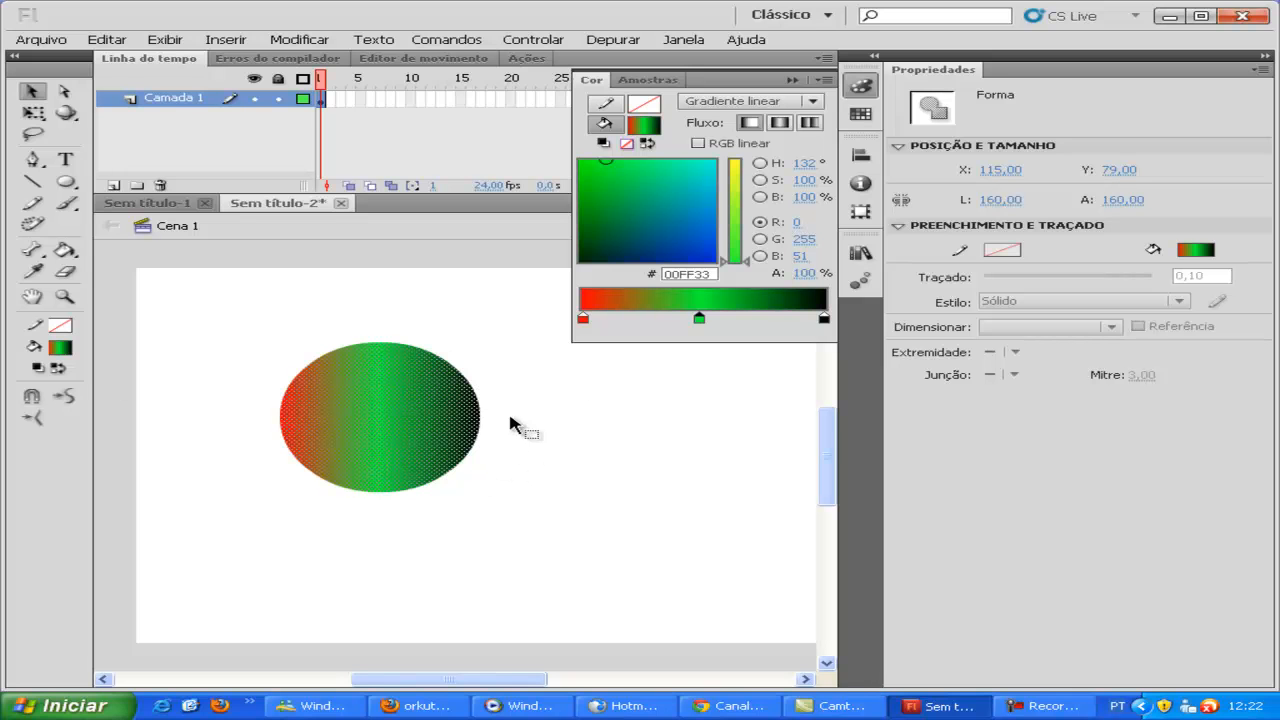
- Rotate the oval's gradient counter-clockwise with the Gradient Transform tool so its colour bands run diagonally
left_click(42, 118)
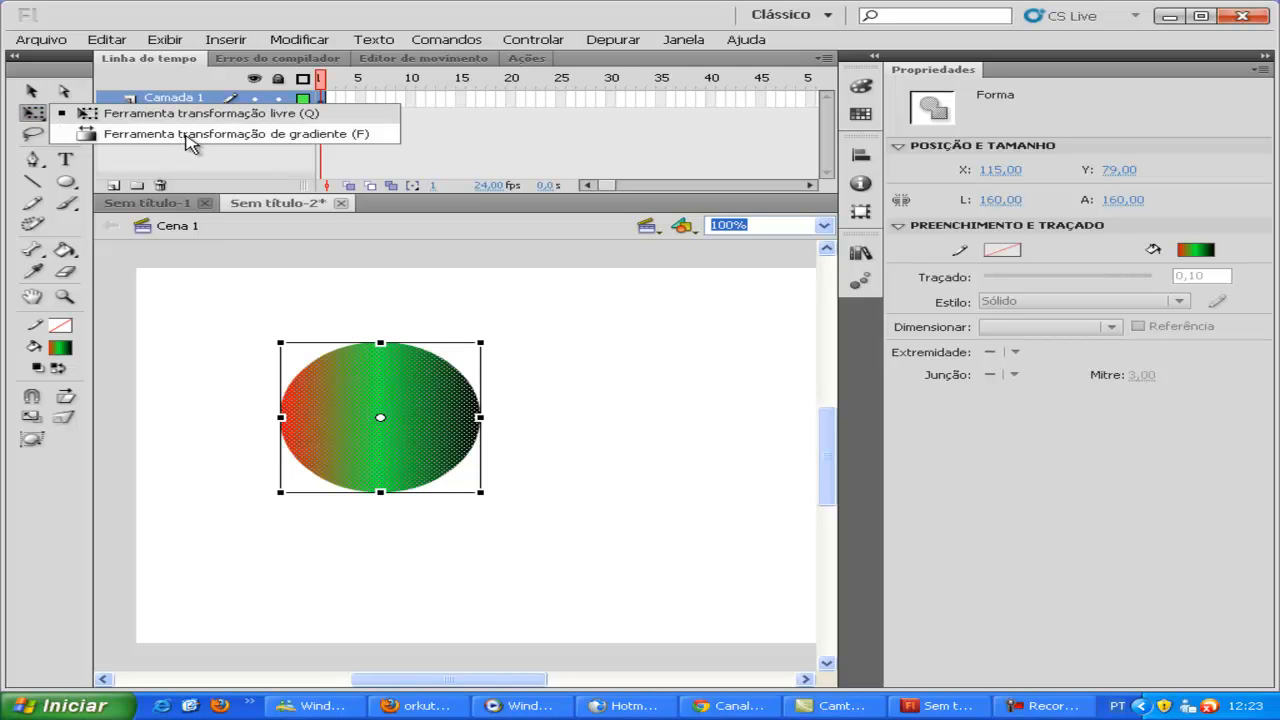
left_click(190, 137)
left_click_drag(479, 343, 427, 348)
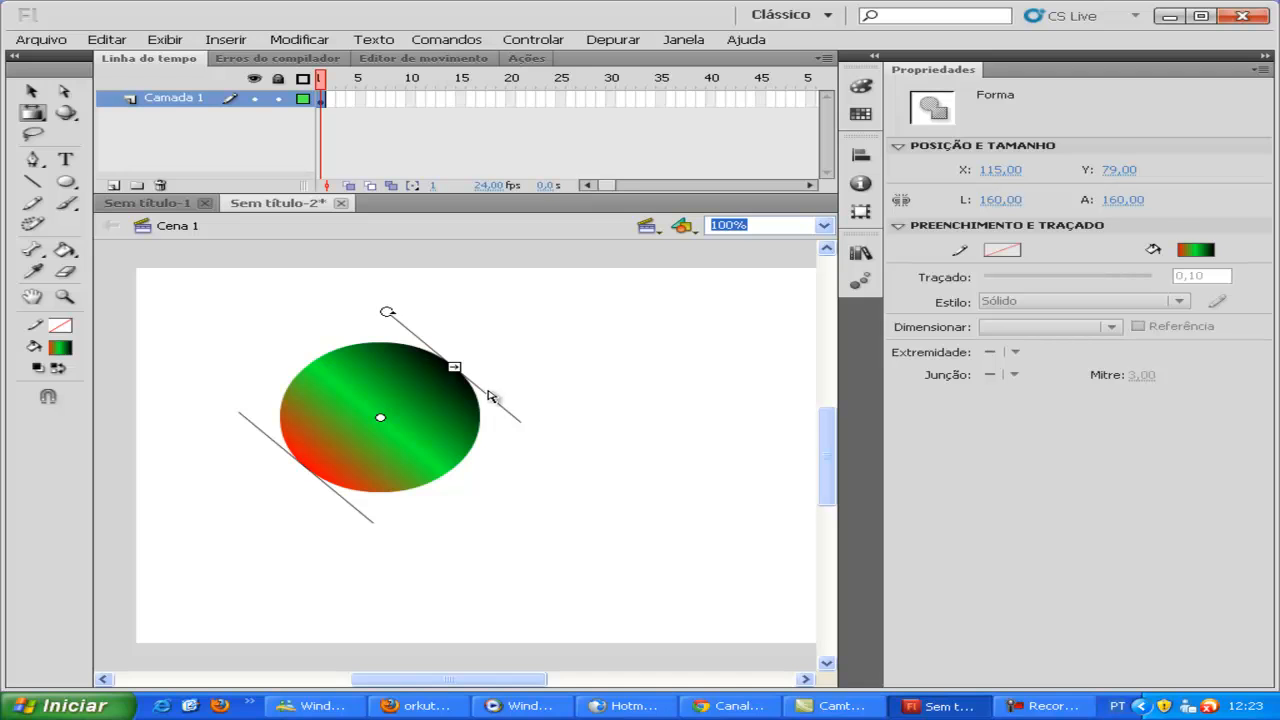
- Stretch the gradient well beyond the oval's edges, and compress it again into narrow bands within the shape
left_click_drag(460, 371, 577, 334)
left_click(577, 334)
left_click(418, 406)
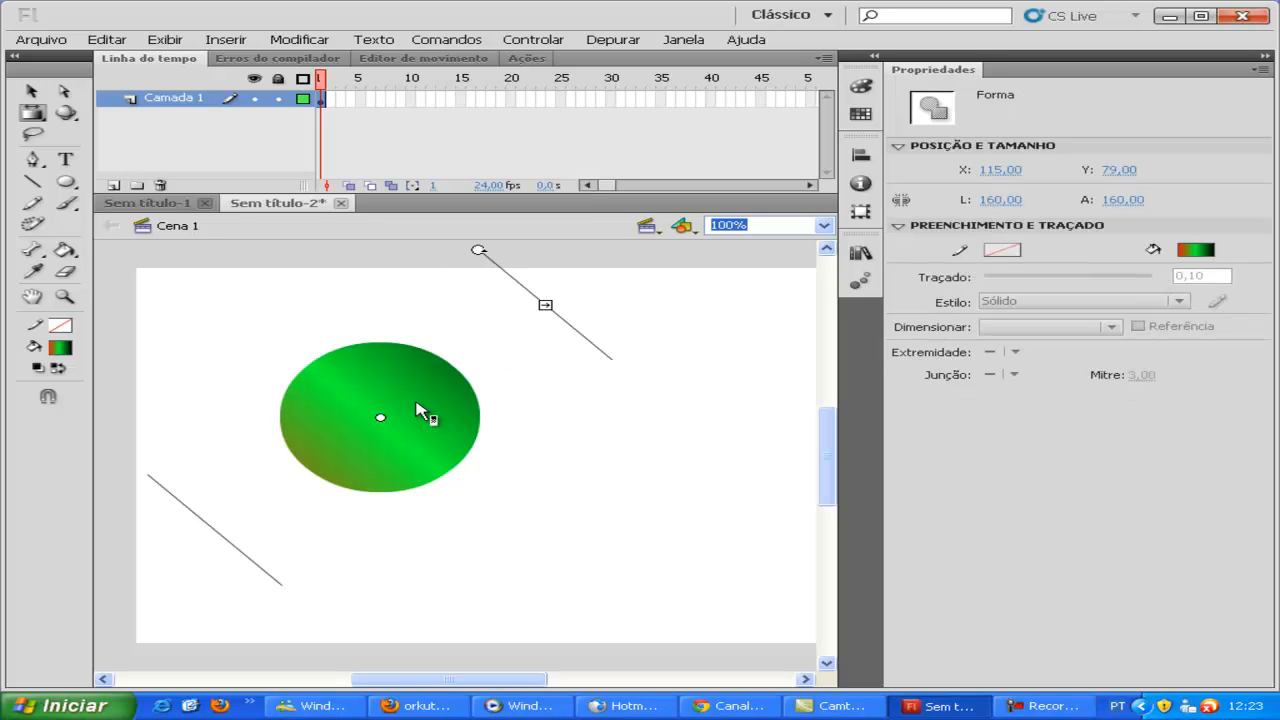
left_click(562, 322)
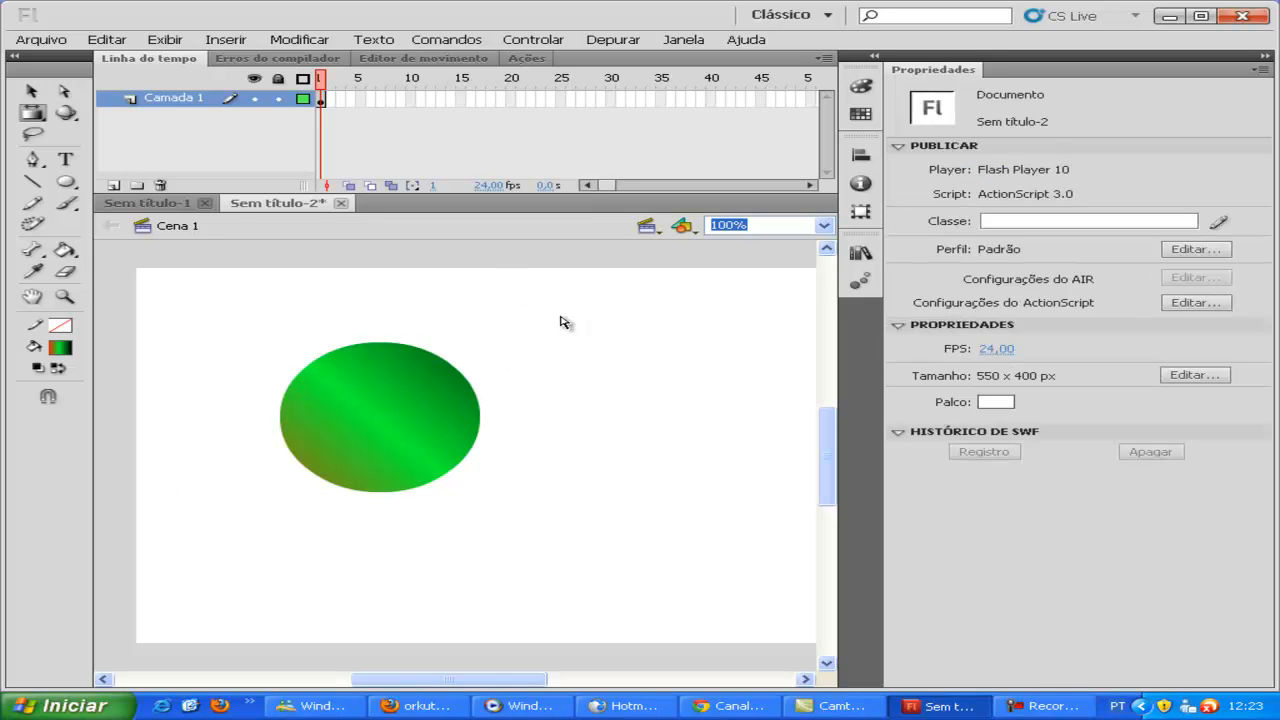
left_click(405, 385)
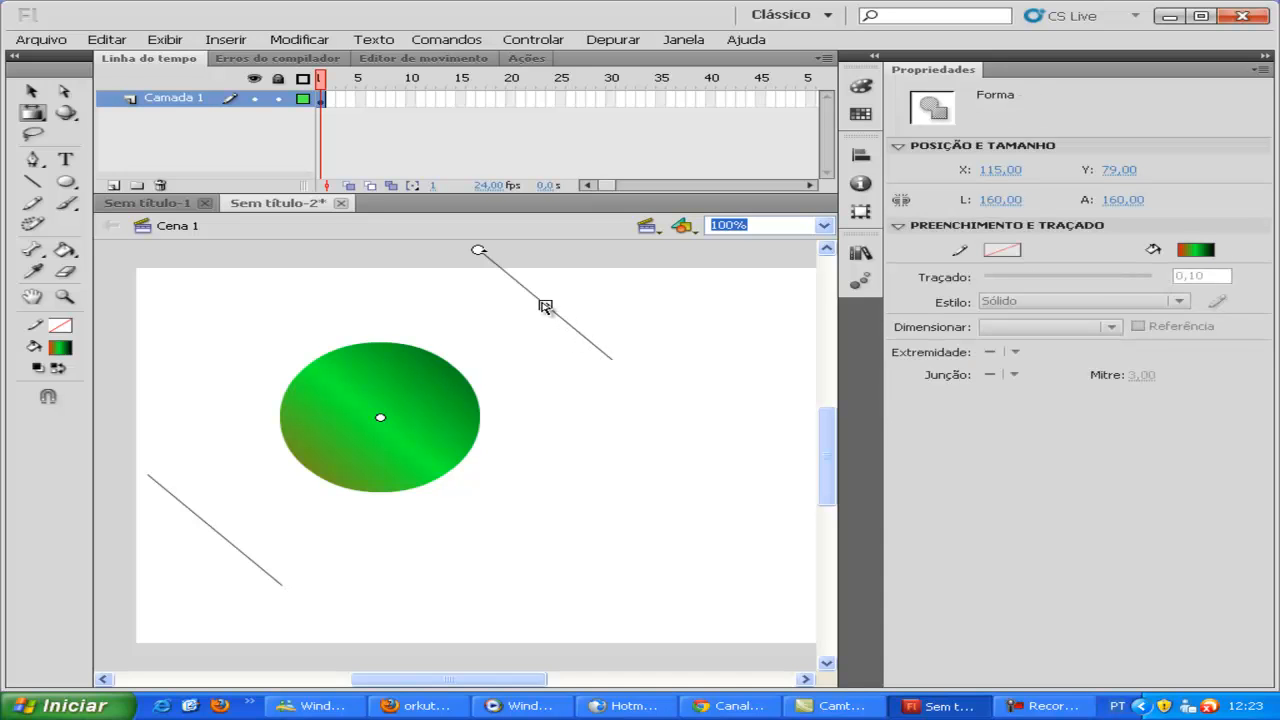
left_click_drag(544, 303, 394, 370)
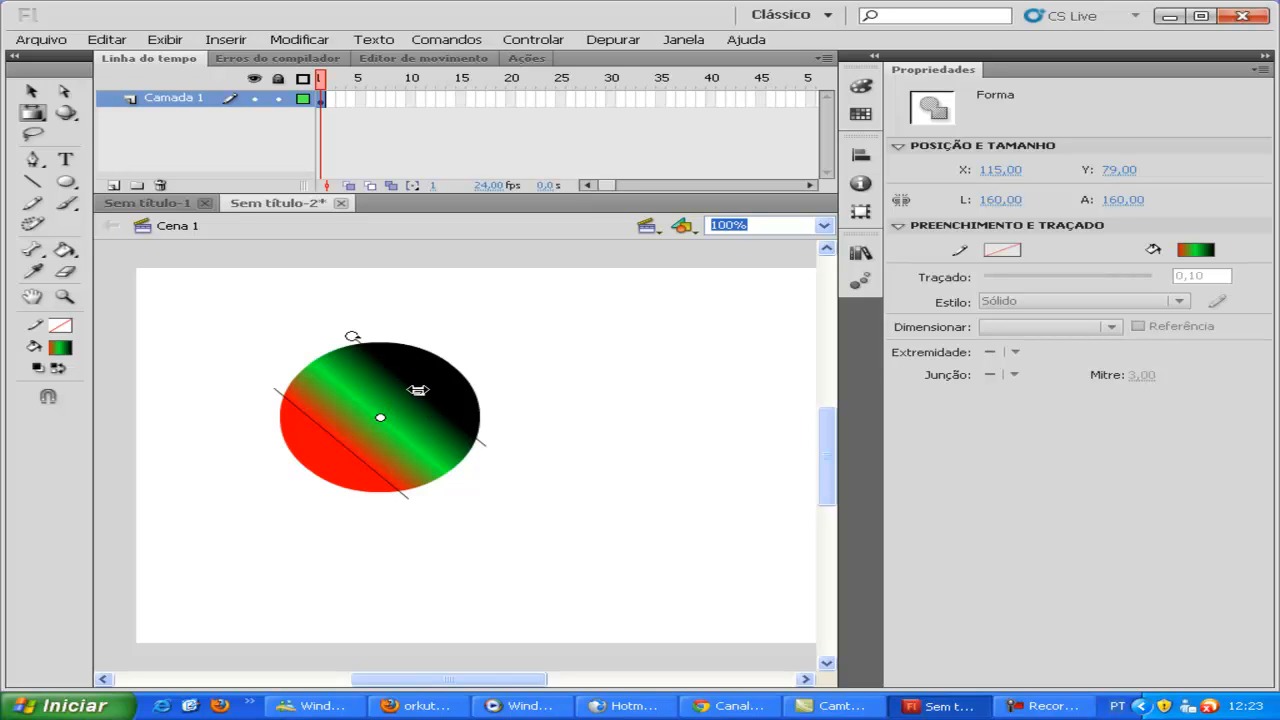
- Move the gradient's centre slightly right of the oval's middle and rotate its bands to nearly vertical
left_click_drag(378, 420, 534, 344)
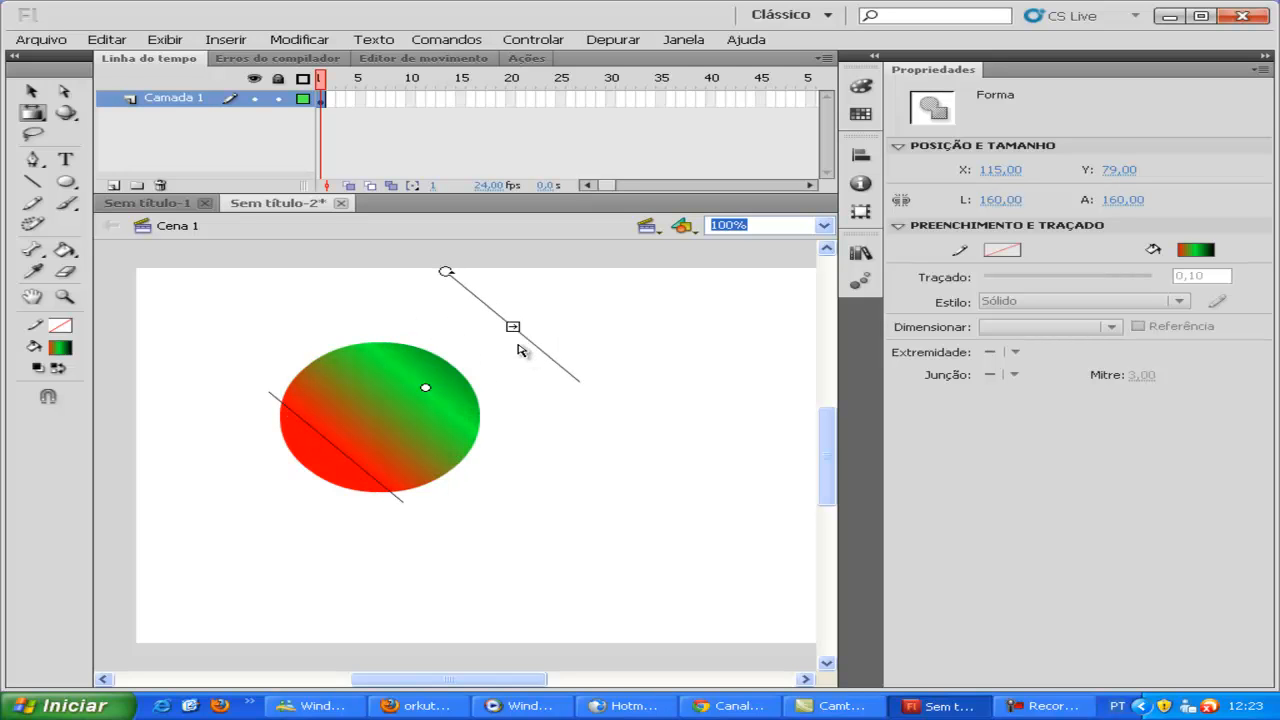
left_click_drag(428, 387, 398, 406)
left_click_drag(415, 292, 510, 343)
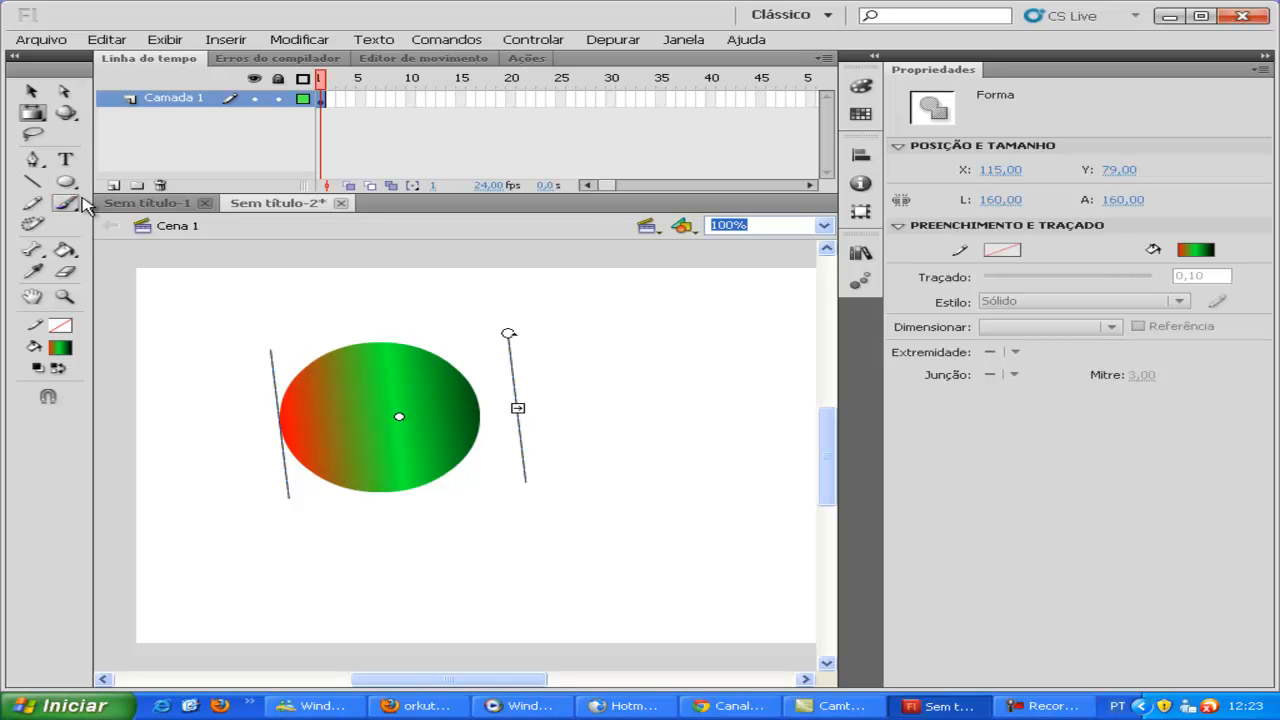
- Delete the gradient oval and draw a dark blue #003399 oval with a black outline 5,45 thick near the middle of the stage
key("Delete")
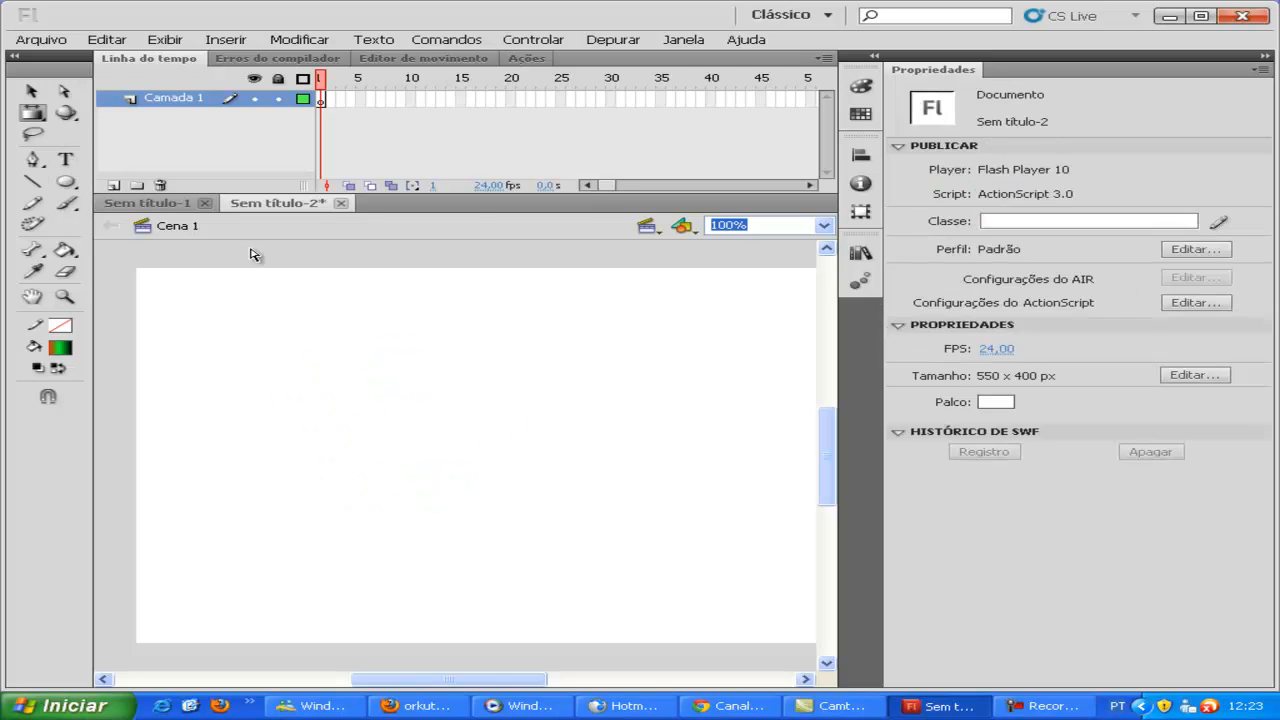
key("o")
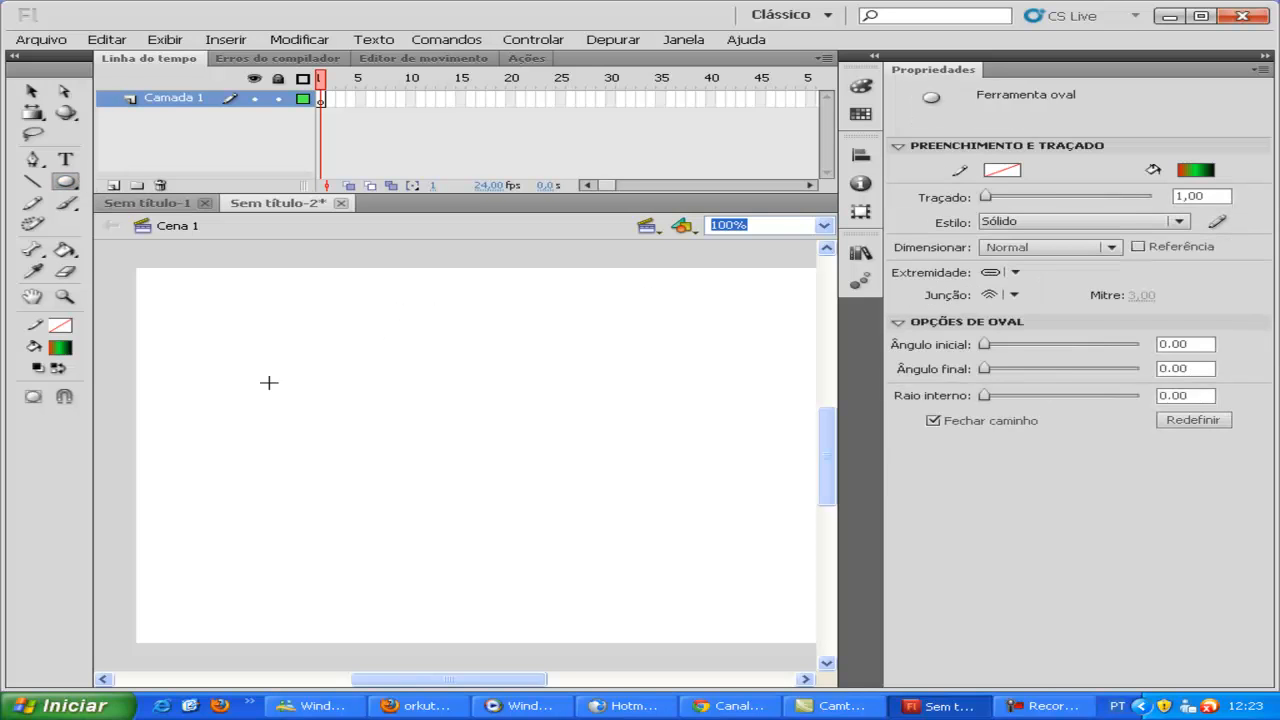
left_click(1180, 172)
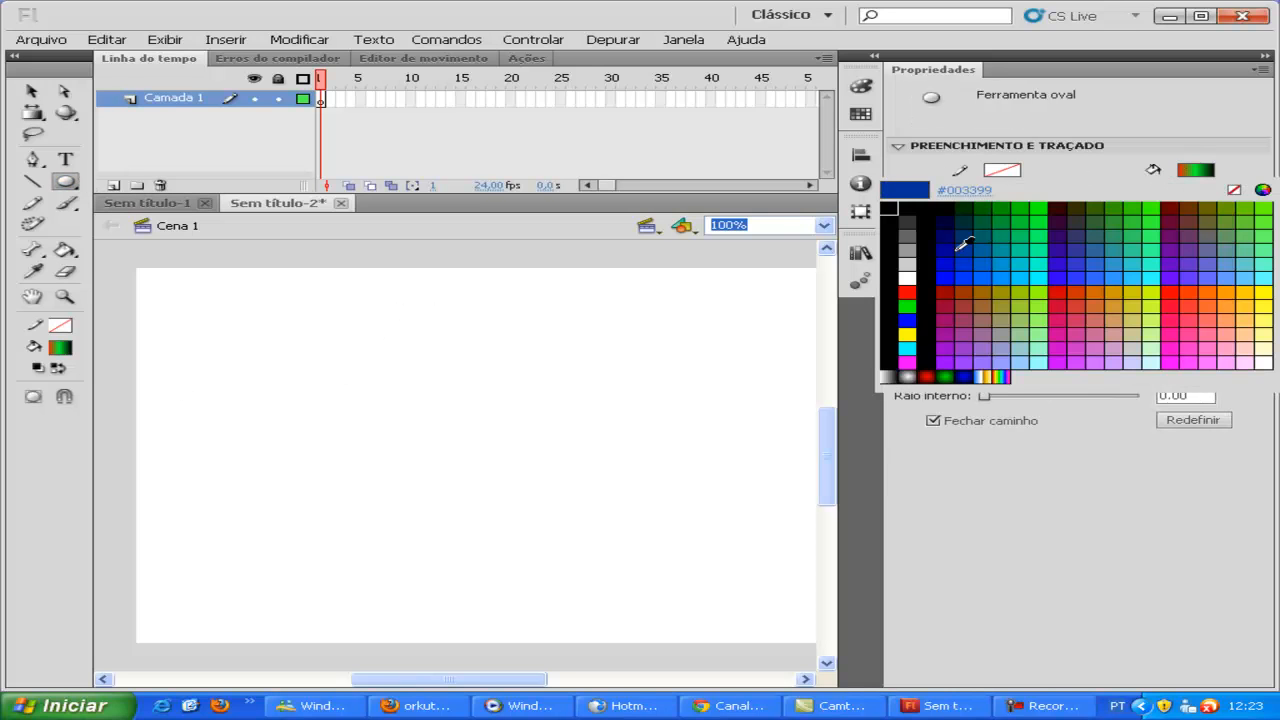
left_click(970, 244)
left_click(1020, 169)
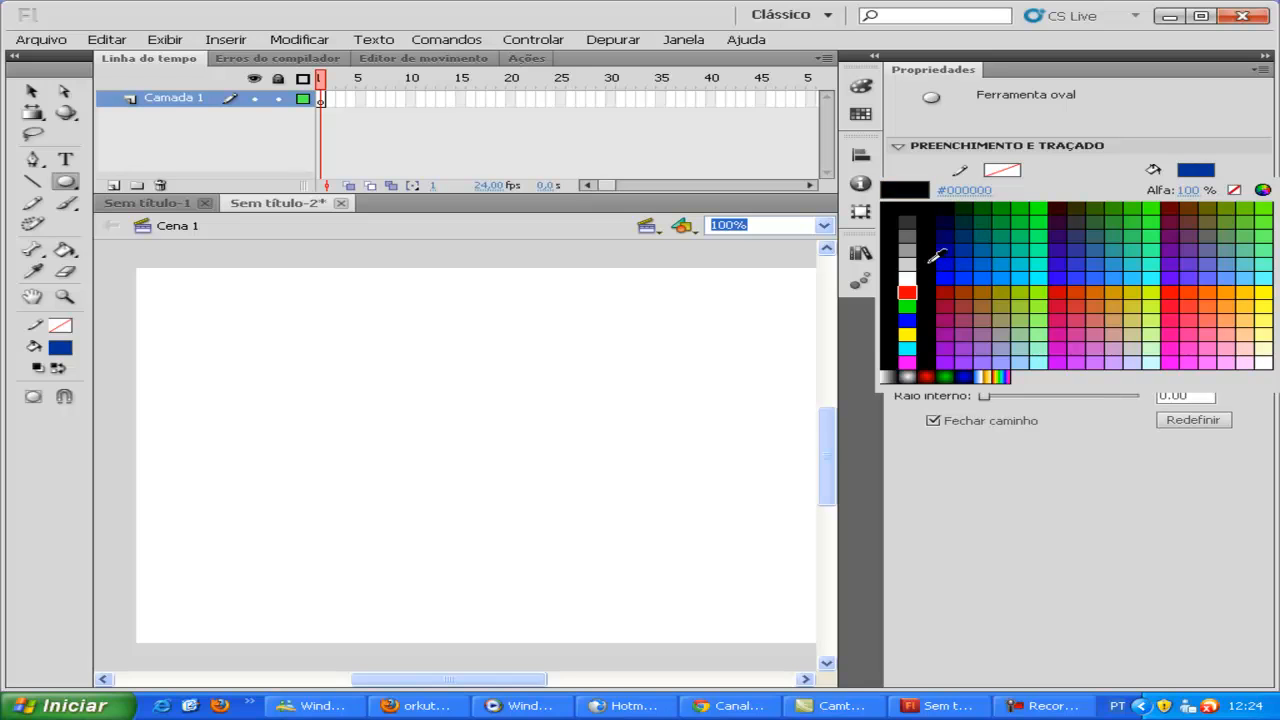
left_click(889, 206)
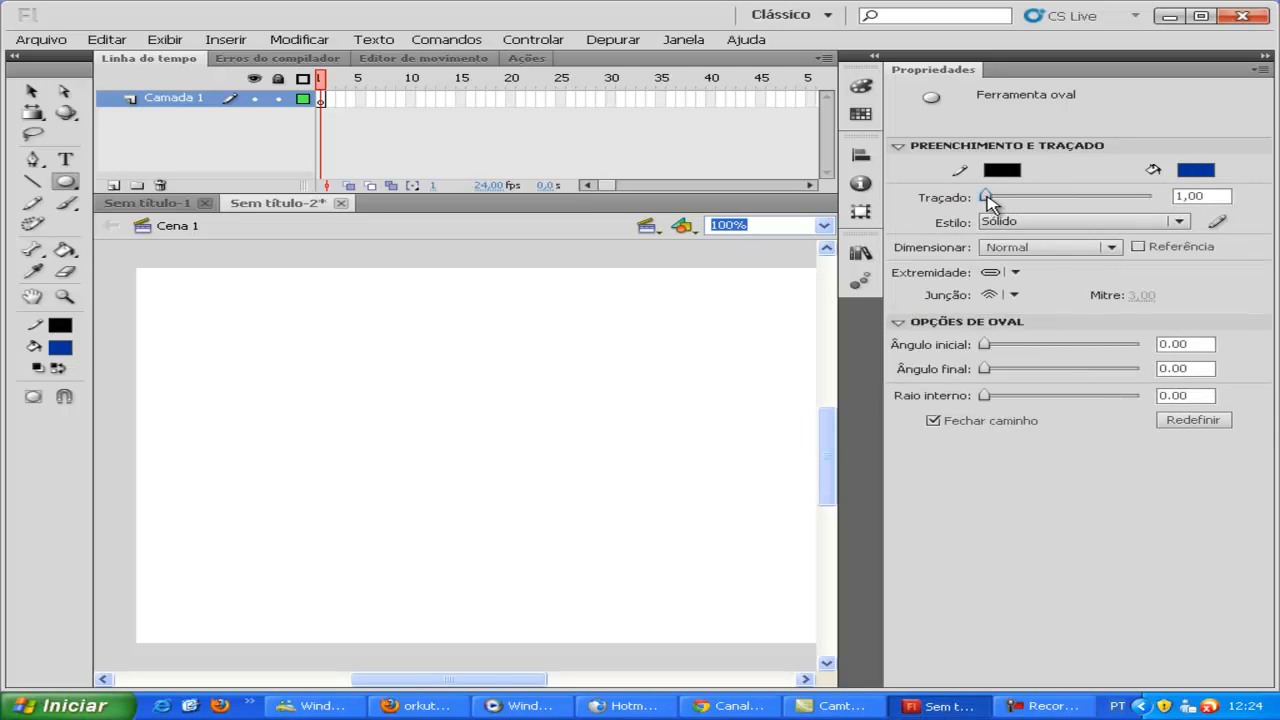
mouse_move(357, 331)
left_mouse_down()
mouse_move(557, 437)
mouse_move(606, 477)
mouse_move(609, 519)
left_mouse_up()
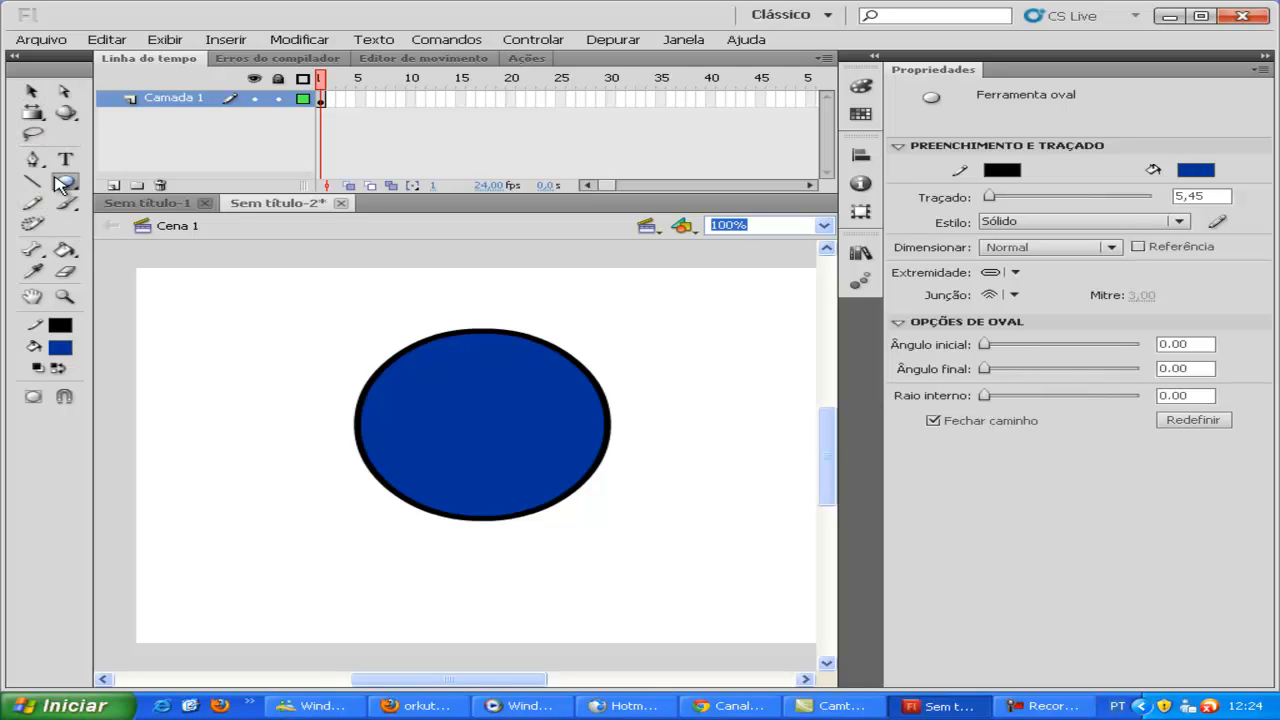
- Try erasing a horizontal strip through the oval's upper part in the Eraser's normal mode, and undo it
left_click(65, 272)
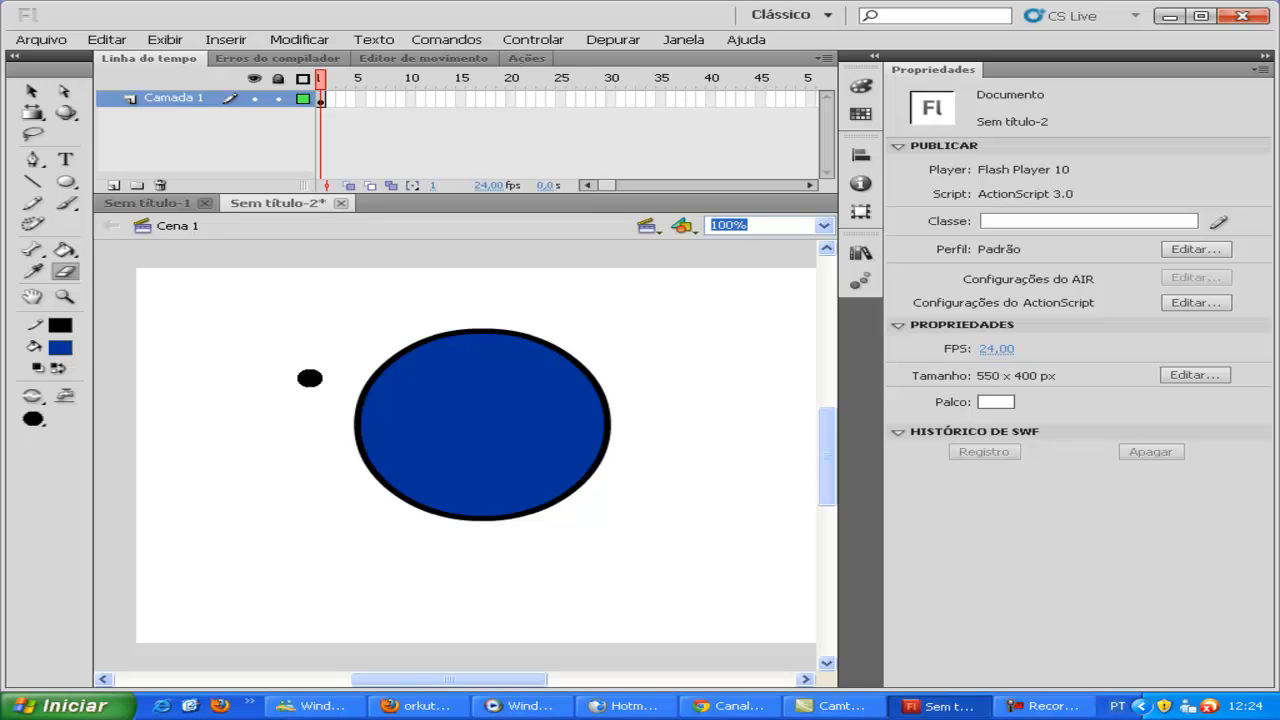
left_click(36, 405)
left_click(115, 398)
left_click_drag(389, 363, 640, 361)
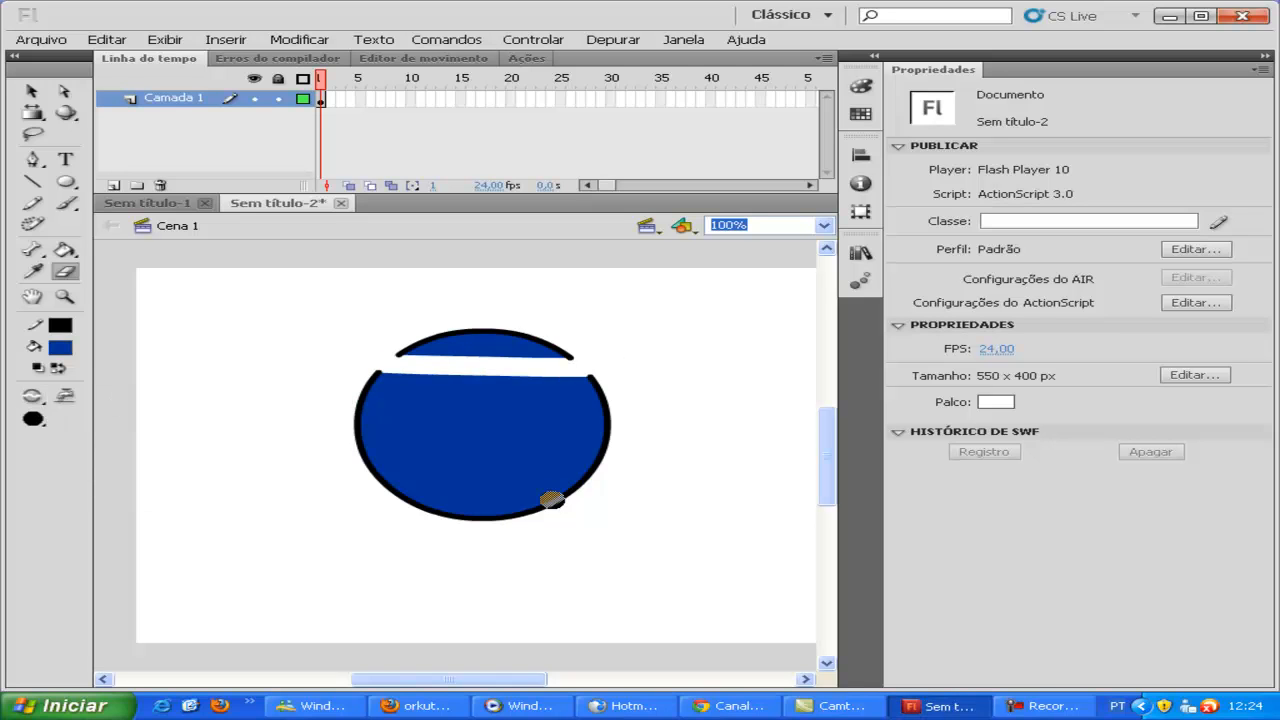
key("ctrl+z")
- Try erasing only the fill across the oval's upper half in the Eraser's fills mode, and undo the strokes
left_click(36, 397)
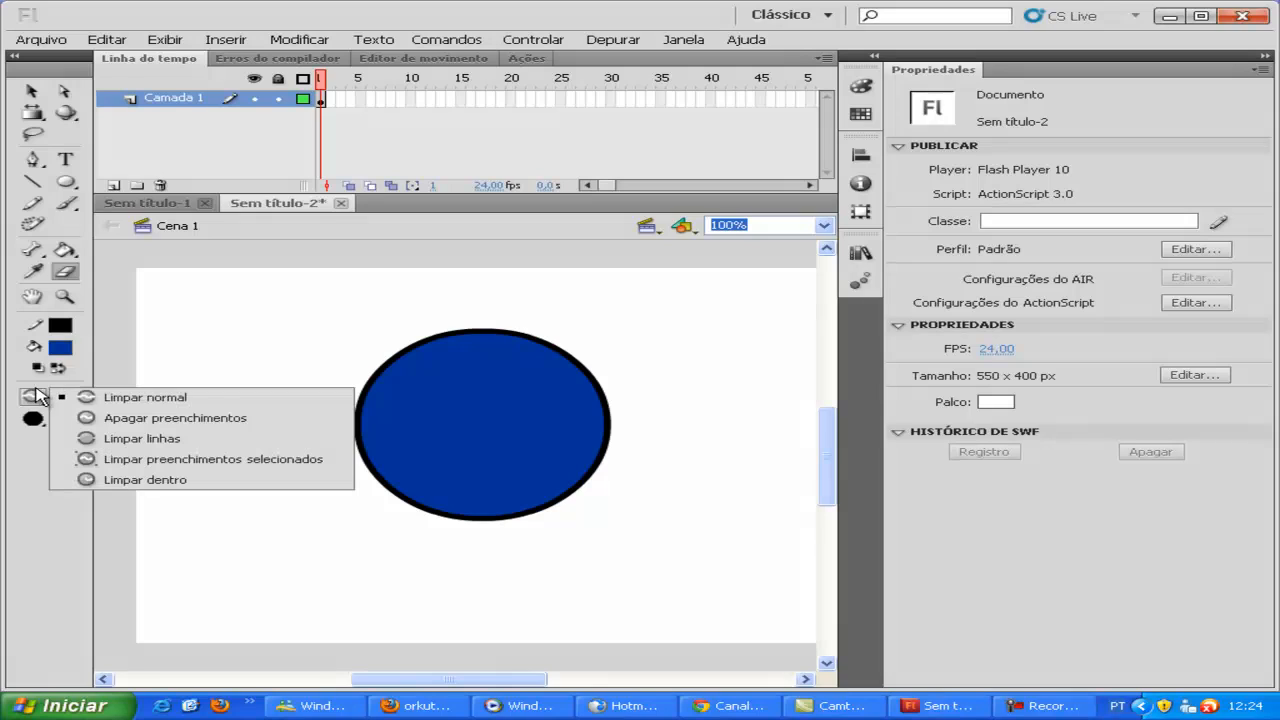
left_click(148, 418)
mouse_move(320, 349)
left_mouse_down()
mouse_move(429, 343)
mouse_move(463, 271)
mouse_move(517, 337)
mouse_move(522, 312)
left_mouse_up()
mouse_move(563, 381)
left_mouse_down()
mouse_move(335, 436)
mouse_move(371, 461)
mouse_move(540, 316)
mouse_move(453, 389)
mouse_move(333, 404)
mouse_move(206, 602)
left_mouse_up()
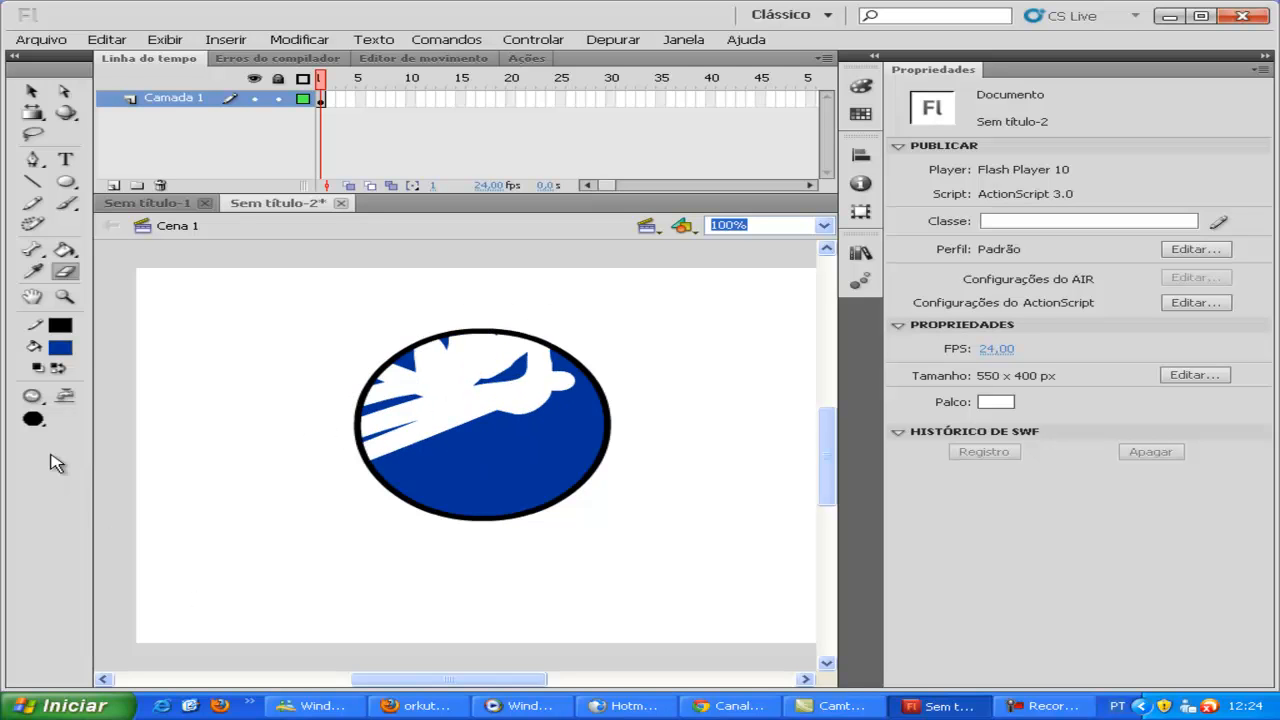
key("ctrl+z")
key("ctrl+z")
key("ctrl+z")
- Try erasing only the oval's outline in the Eraser's lines mode, and undo the strokes
left_click(33, 397)
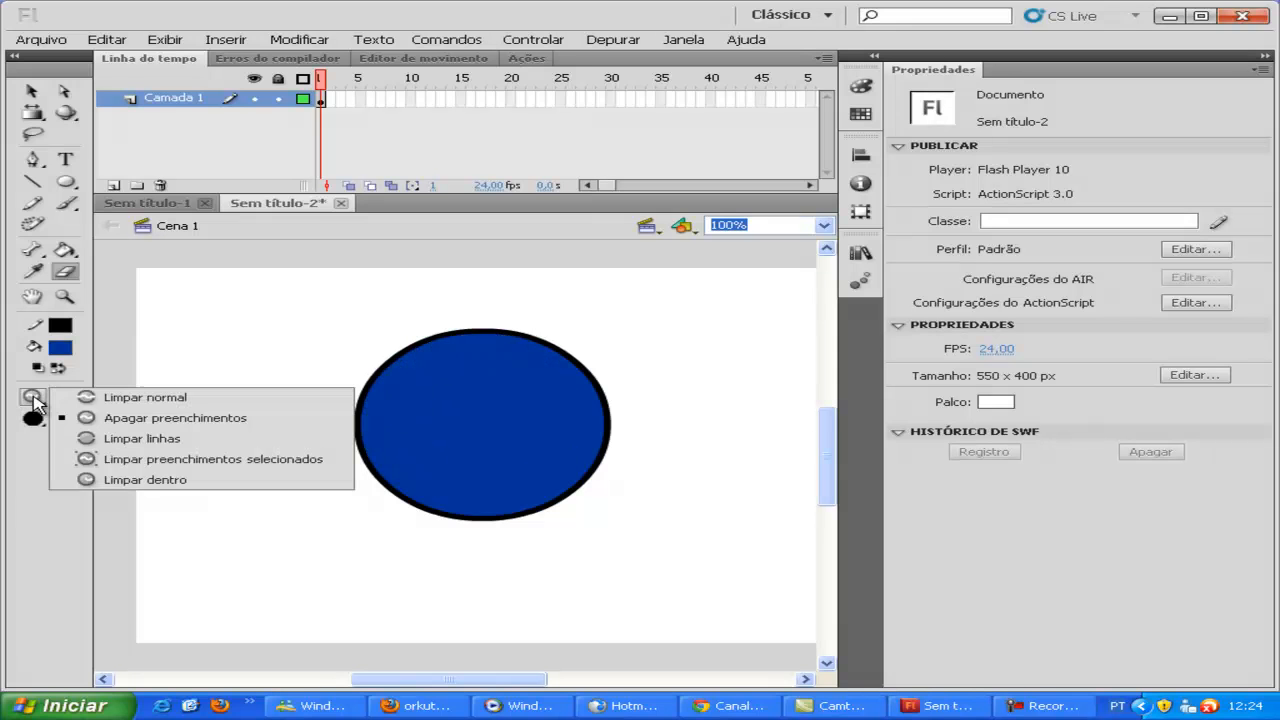
left_click(127, 441)
mouse_move(372, 372)
left_mouse_down()
mouse_move(423, 337)
mouse_move(491, 334)
mouse_move(583, 374)
left_mouse_up()
left_click(391, 378)
mouse_move(318, 456)
left_mouse_down()
mouse_move(386, 350)
mouse_move(337, 432)
left_mouse_up()
key("ctrl+z")
key("ctrl+z")
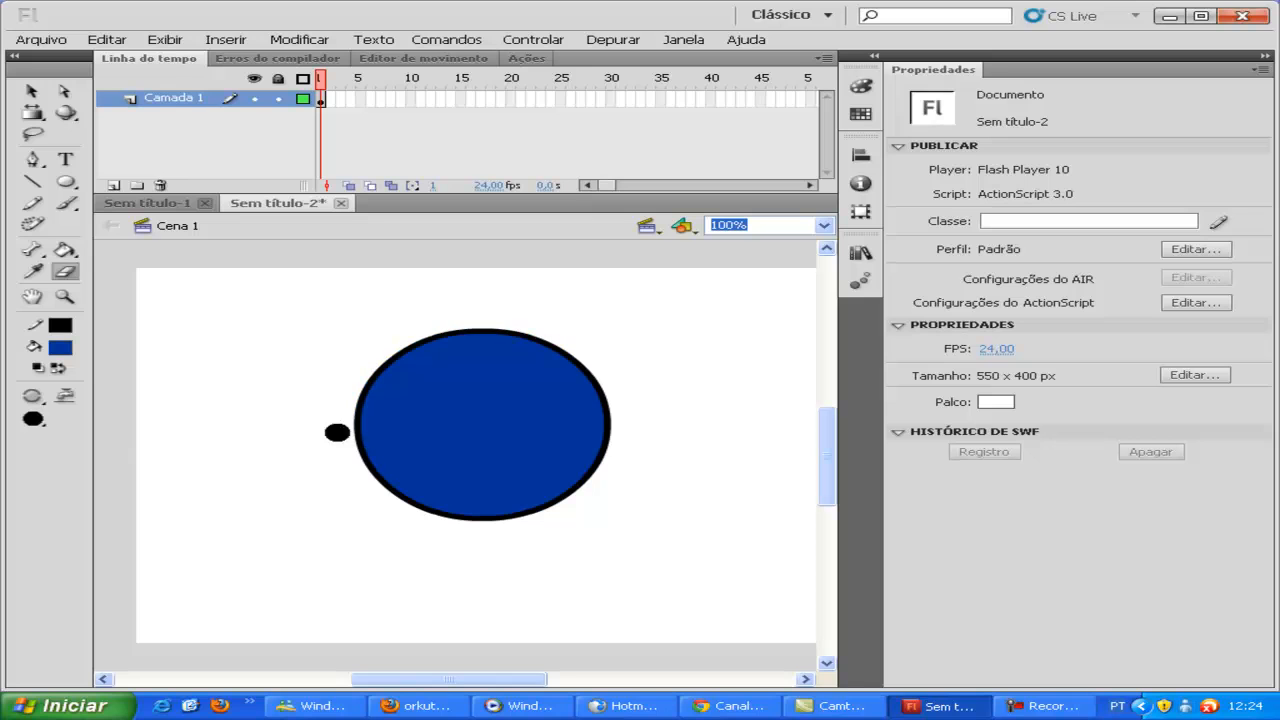
- Select an area about 50 × 58 px on the oval's lower-left edge and erase its fill in the Eraser's selected-fills mode
left_click(35, 402)
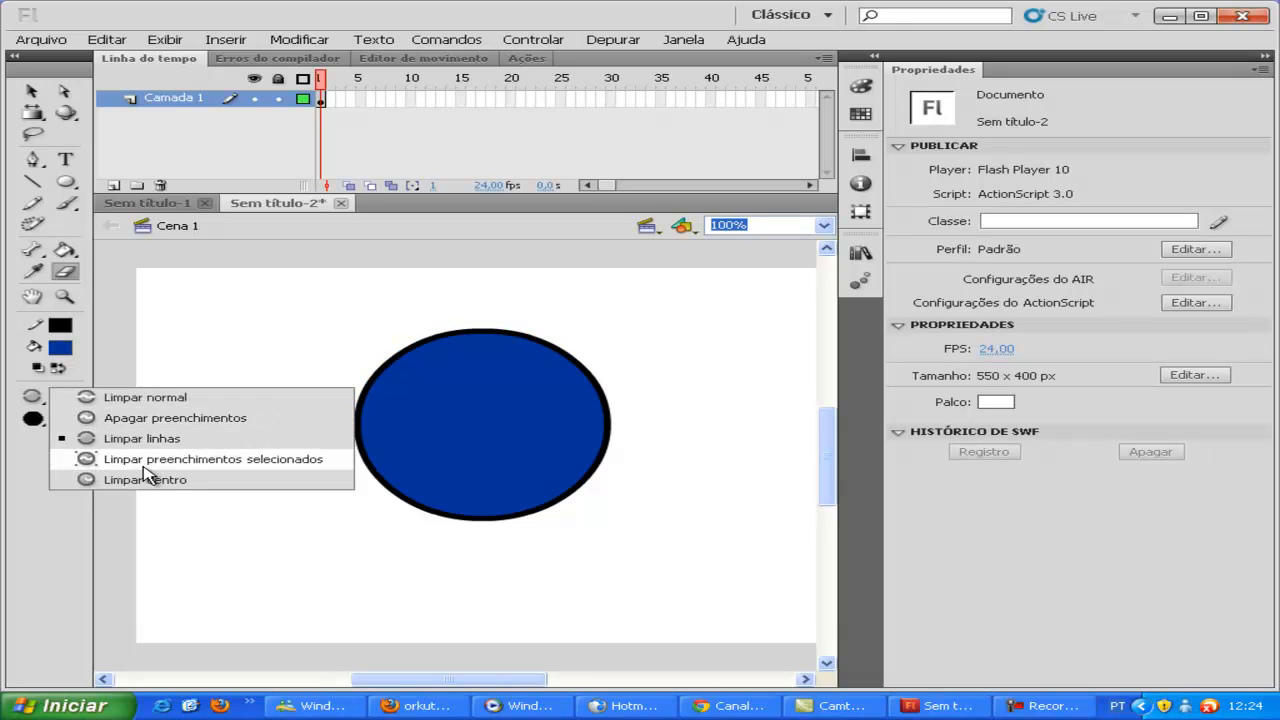
key("v")
left_click_drag(313, 438, 420, 486)
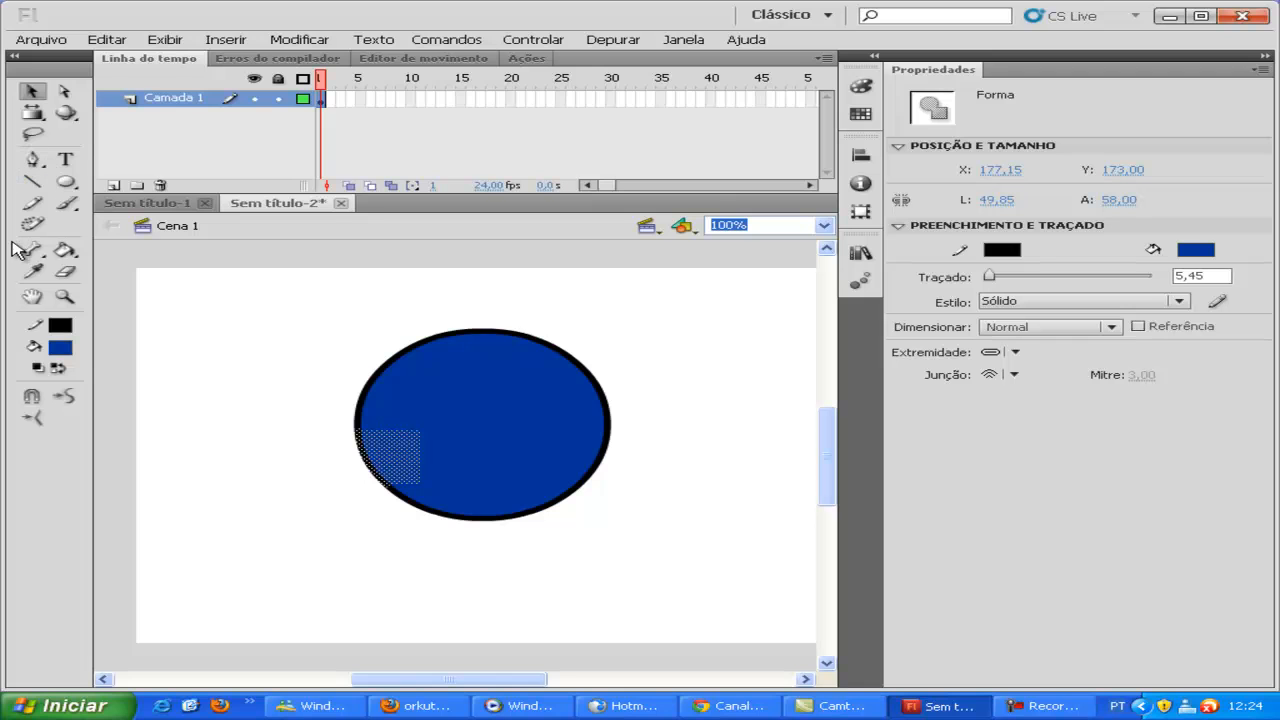
left_click(65, 271)
left_click(33, 396)
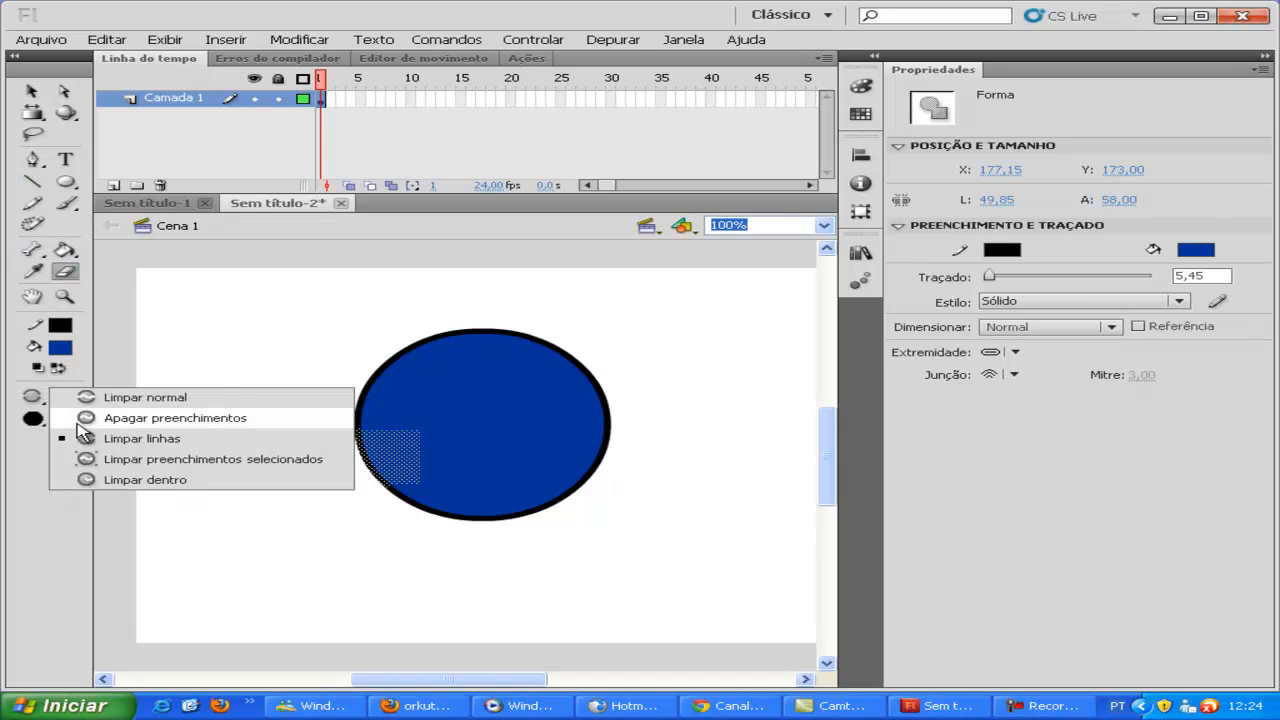
left_click(125, 459)
mouse_move(362, 440)
left_mouse_down()
mouse_move(330, 437)
mouse_move(421, 416)
mouse_move(479, 310)
mouse_move(459, 377)
mouse_move(437, 381)
mouse_move(450, 423)
mouse_move(361, 440)
mouse_move(438, 436)
mouse_move(384, 484)
mouse_move(426, 463)
mouse_move(393, 476)
mouse_move(374, 454)
mouse_move(410, 481)
mouse_move(370, 480)
mouse_move(353, 430)
mouse_move(356, 463)
left_mouse_up()
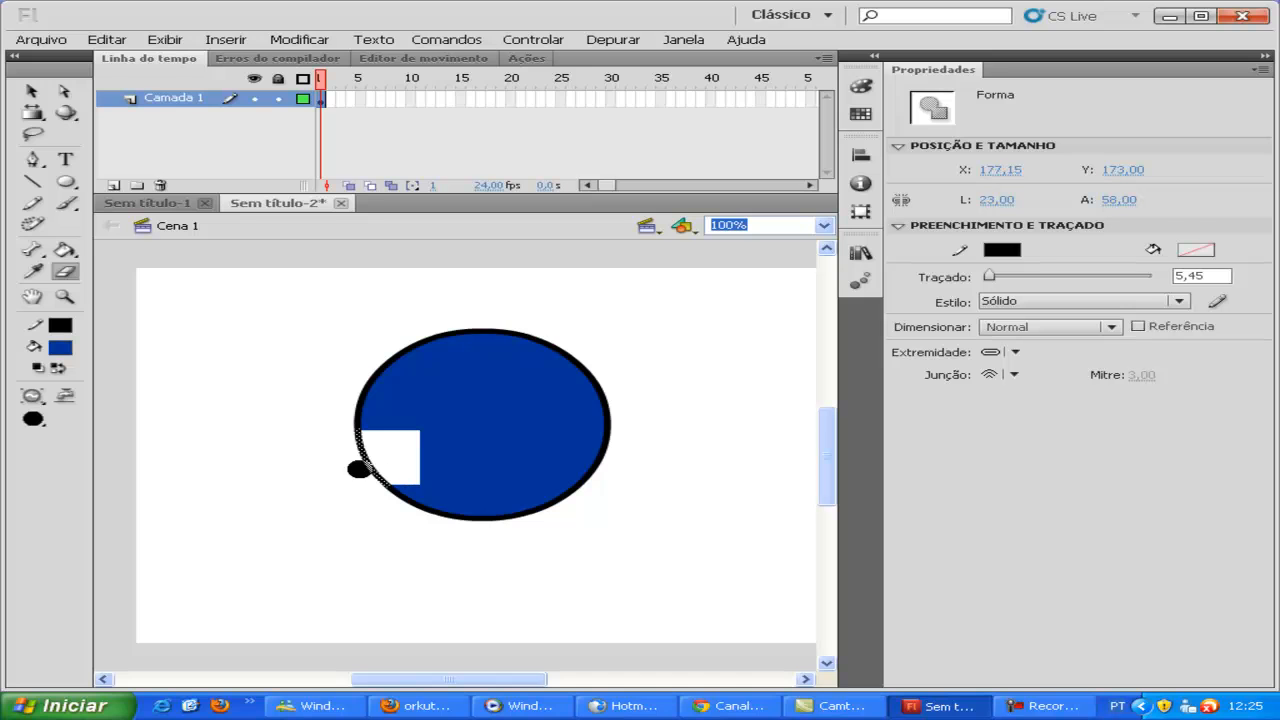
- Undo the fill erasure in the selected area on the oval's lower-left edge
left_click(31, 92)
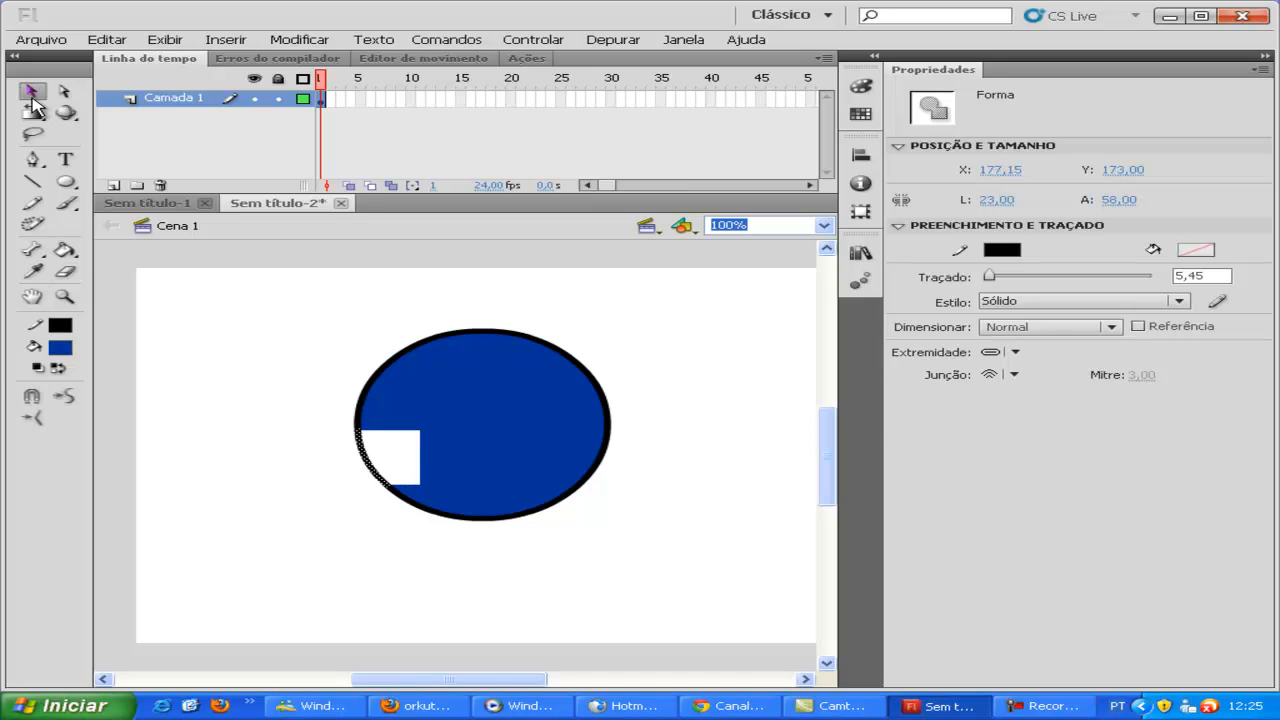
left_click(310, 392)
left_click(388, 513)
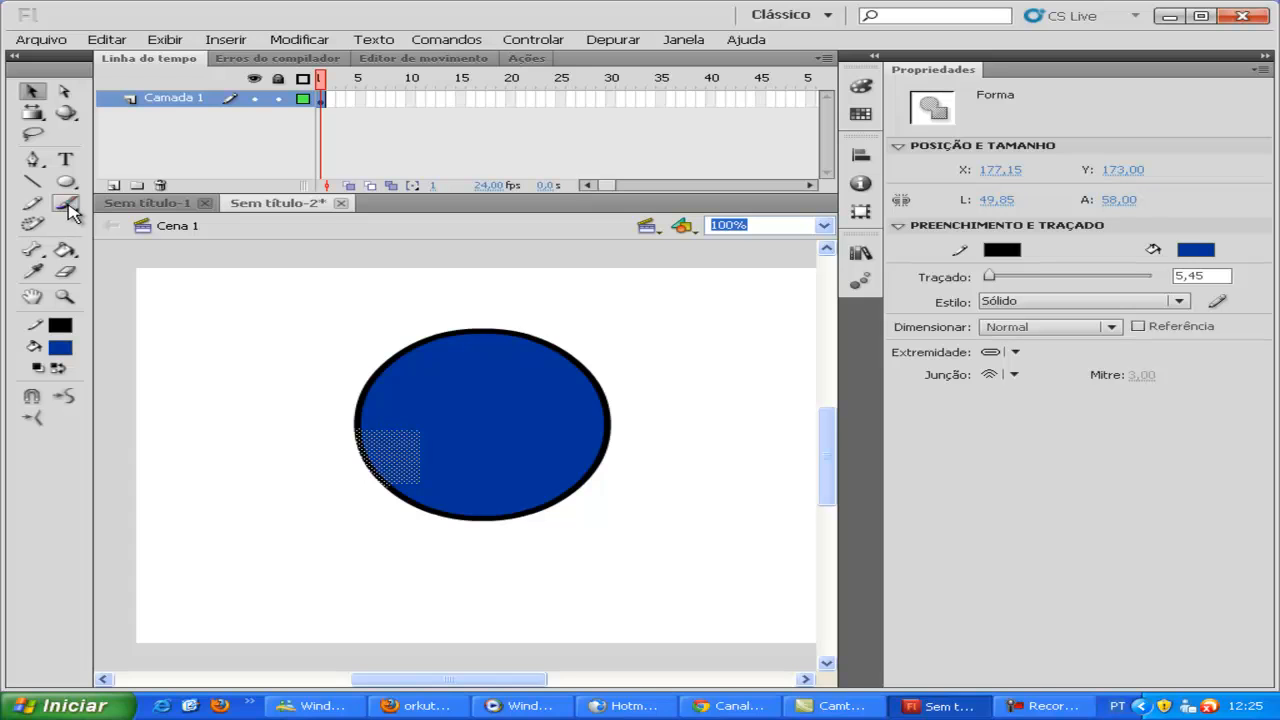
- Set the Eraser to its inside mode (Limpar dentro) and try erasing into the oval from below its edge
left_click(65, 271)
left_click(33, 396)
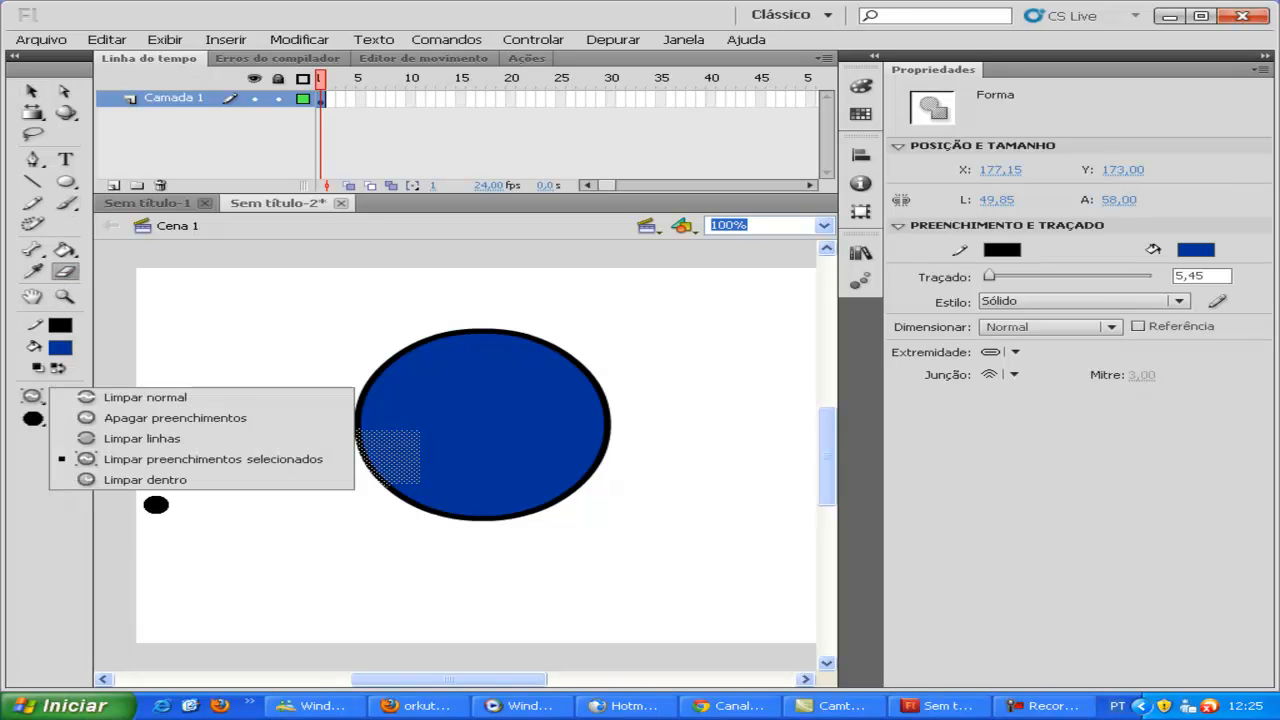
left_click(154, 480)
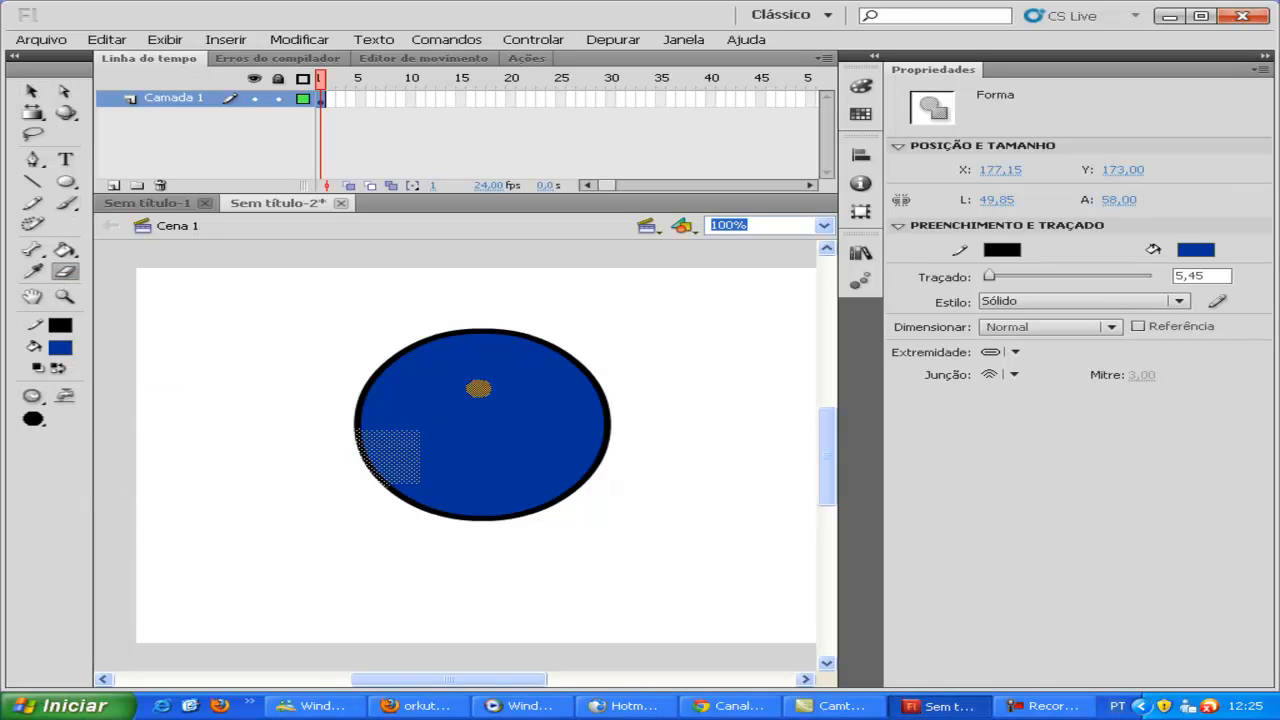
left_click_drag(496, 548, 512, 450)
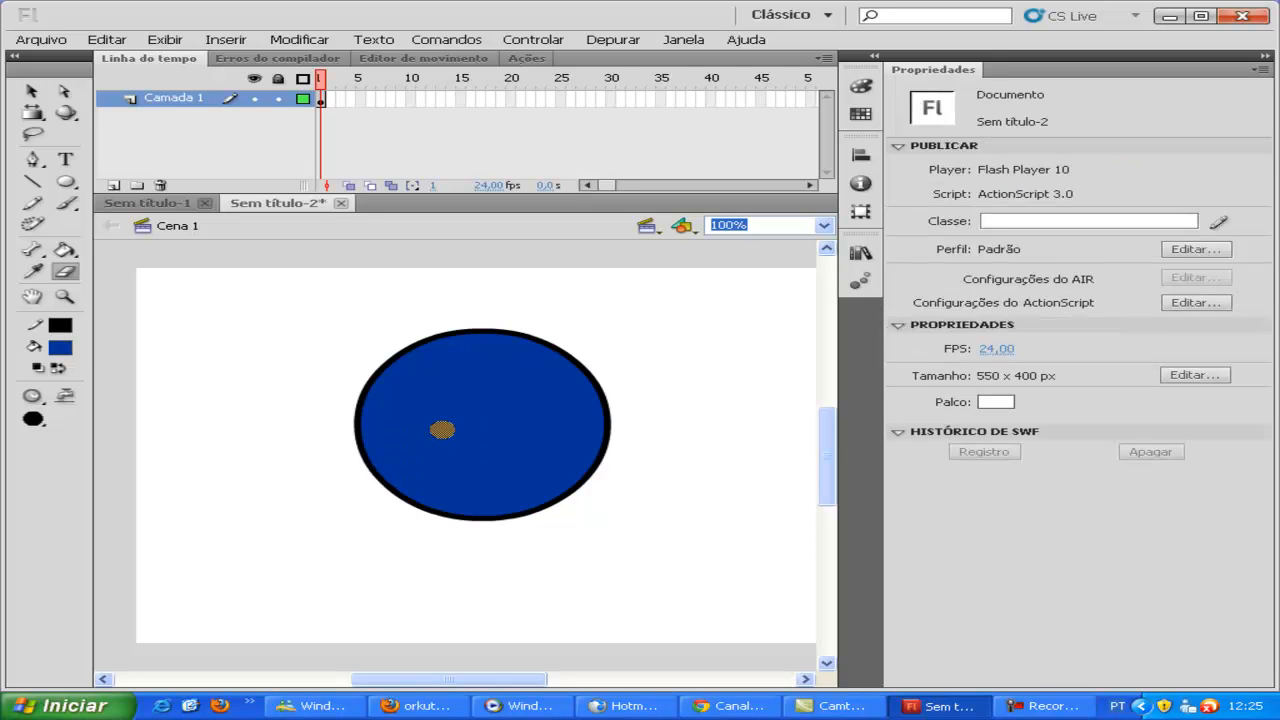
- Erase a slanted band, eyes, a nose and a smile inside the oval, plus test strokes crossing its outline
left_click_drag(422, 375, 576, 408)
left_click(408, 410)
left_click(513, 424)
left_click(469, 461)
mouse_move(425, 445)
left_mouse_down()
mouse_move(498, 493)
mouse_move(534, 479)
left_mouse_up()
mouse_move(518, 374)
left_mouse_down()
mouse_move(610, 344)
mouse_move(770, 290)
left_mouse_up()
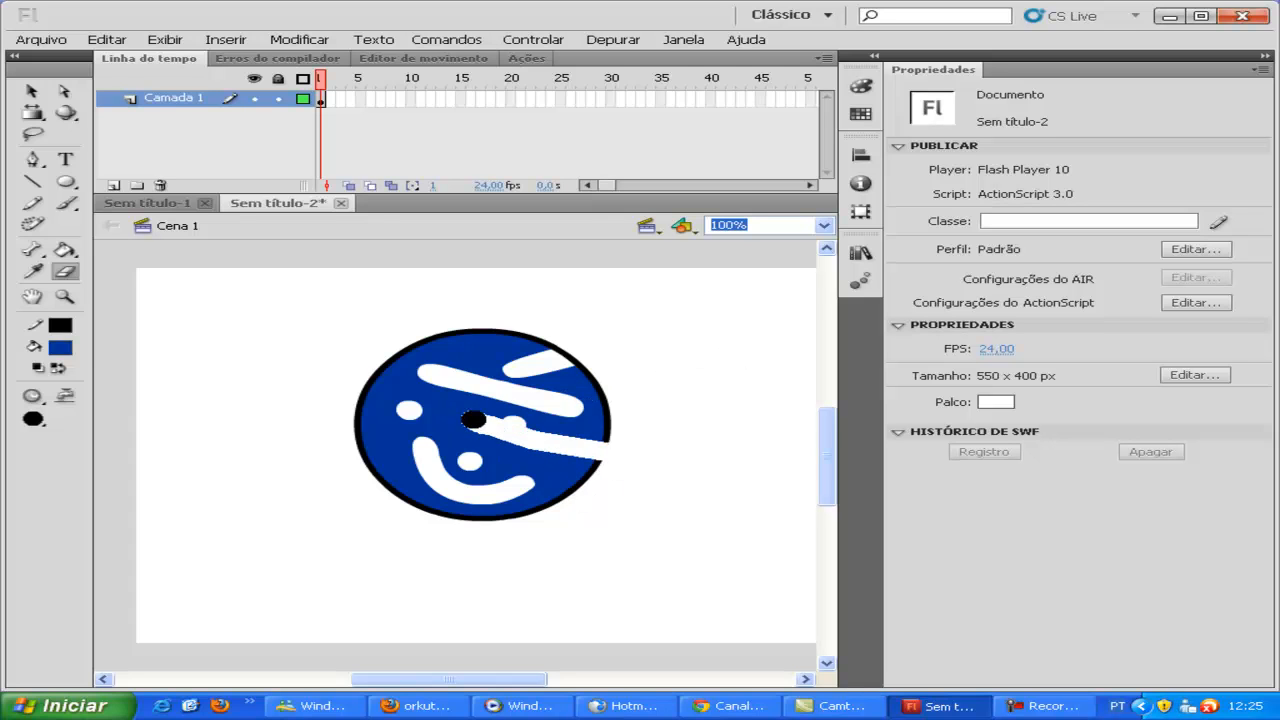
left_click_drag(368, 313, 534, 387)
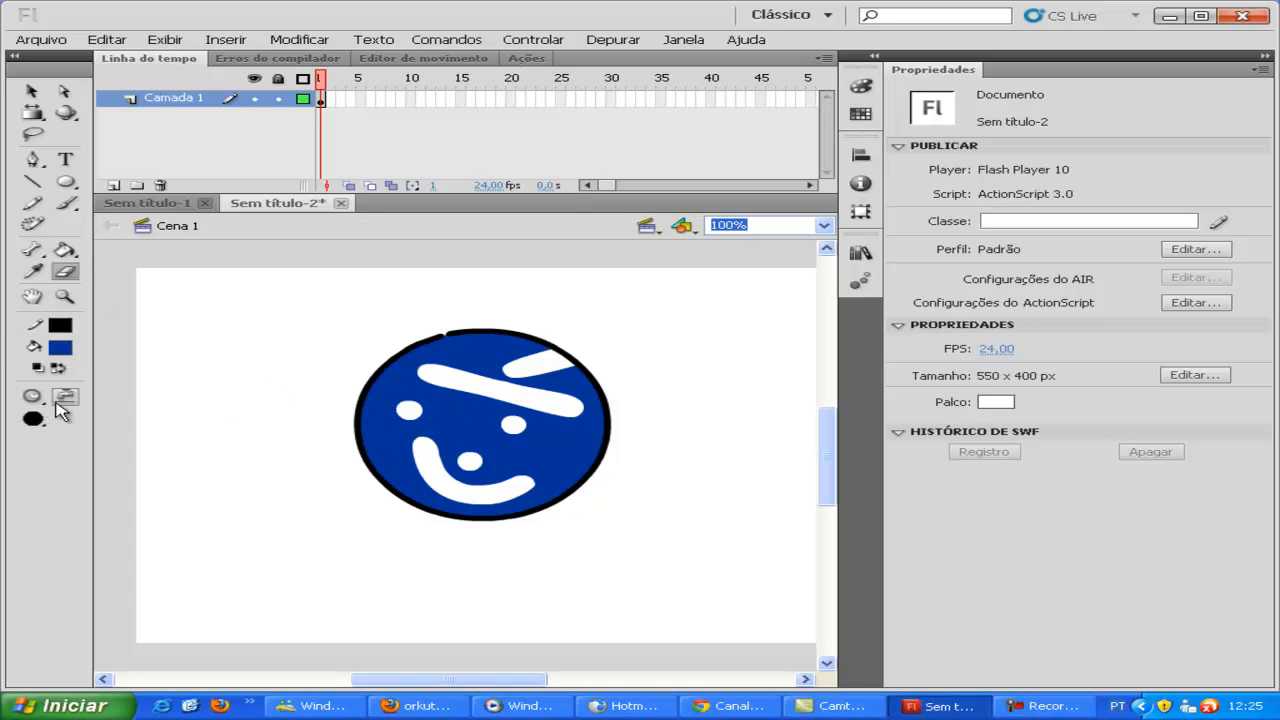
- Draw a smaller blue oval with a black outline beside the face and paint light grey freehand Brush strokes over it
left_click(65, 181)
left_click_drag(180, 418, 356, 548)
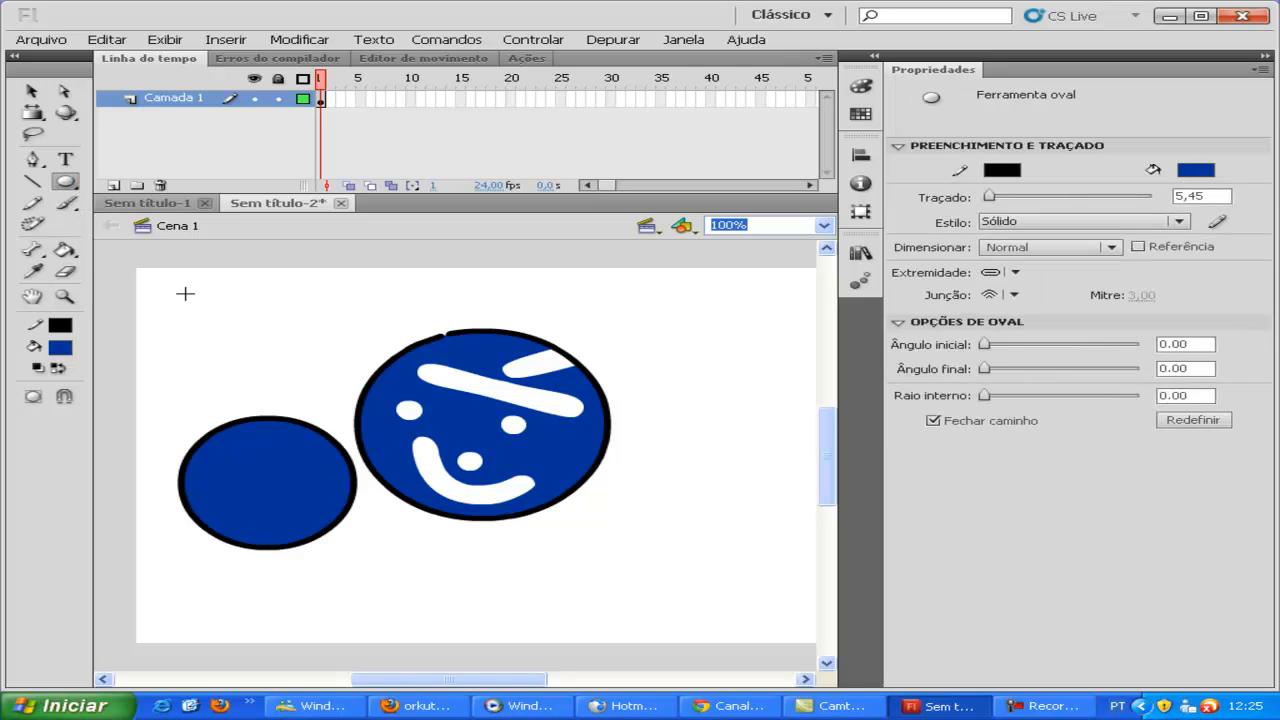
left_click(65, 203)
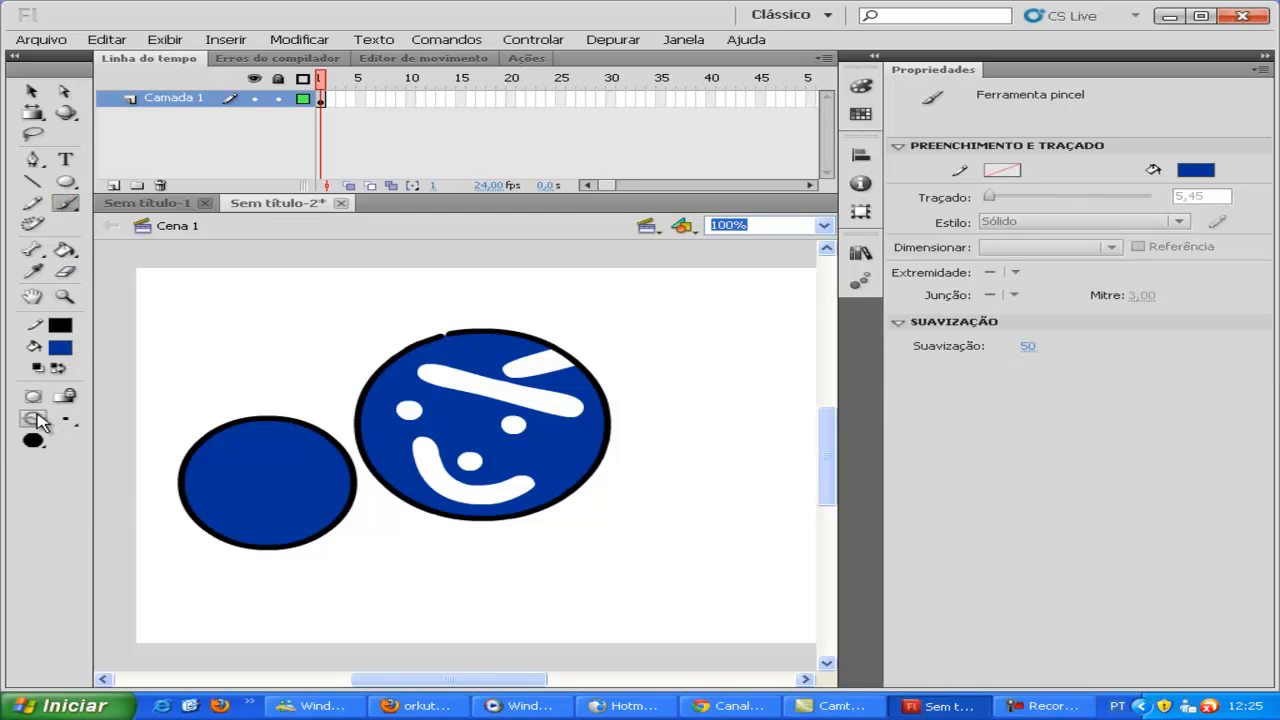
left_click(36, 419)
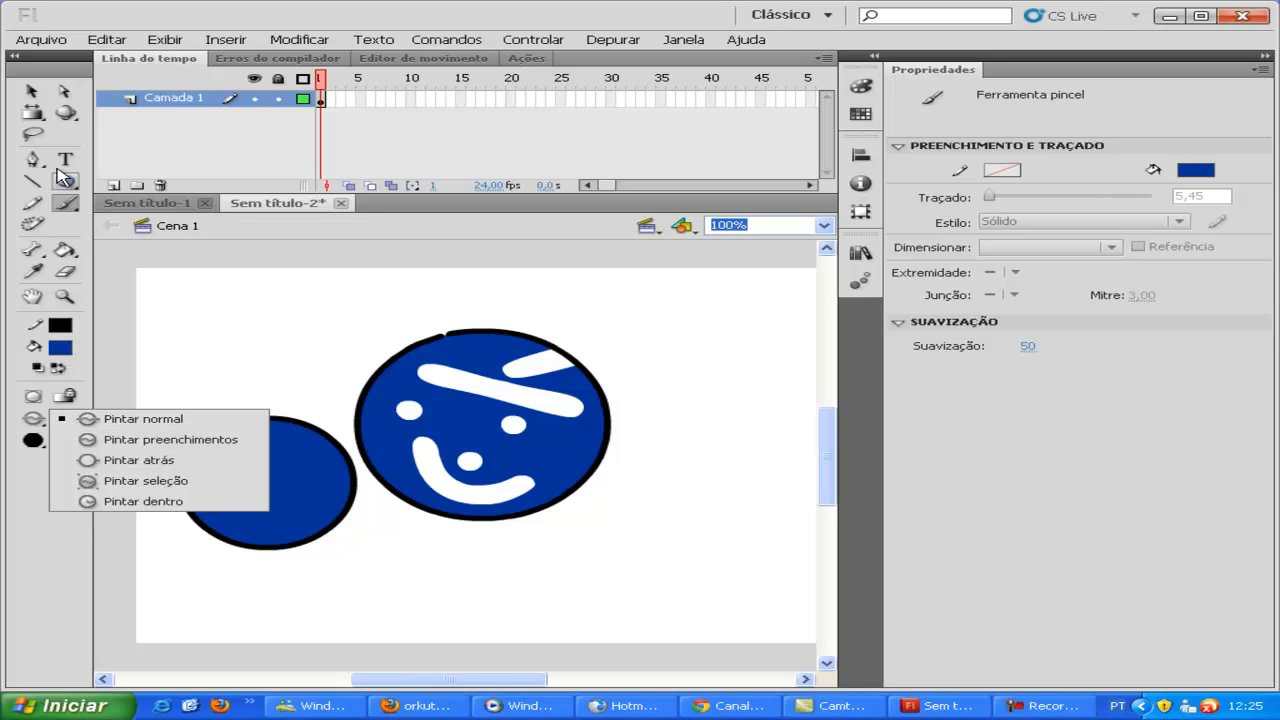
left_click(1196, 168)
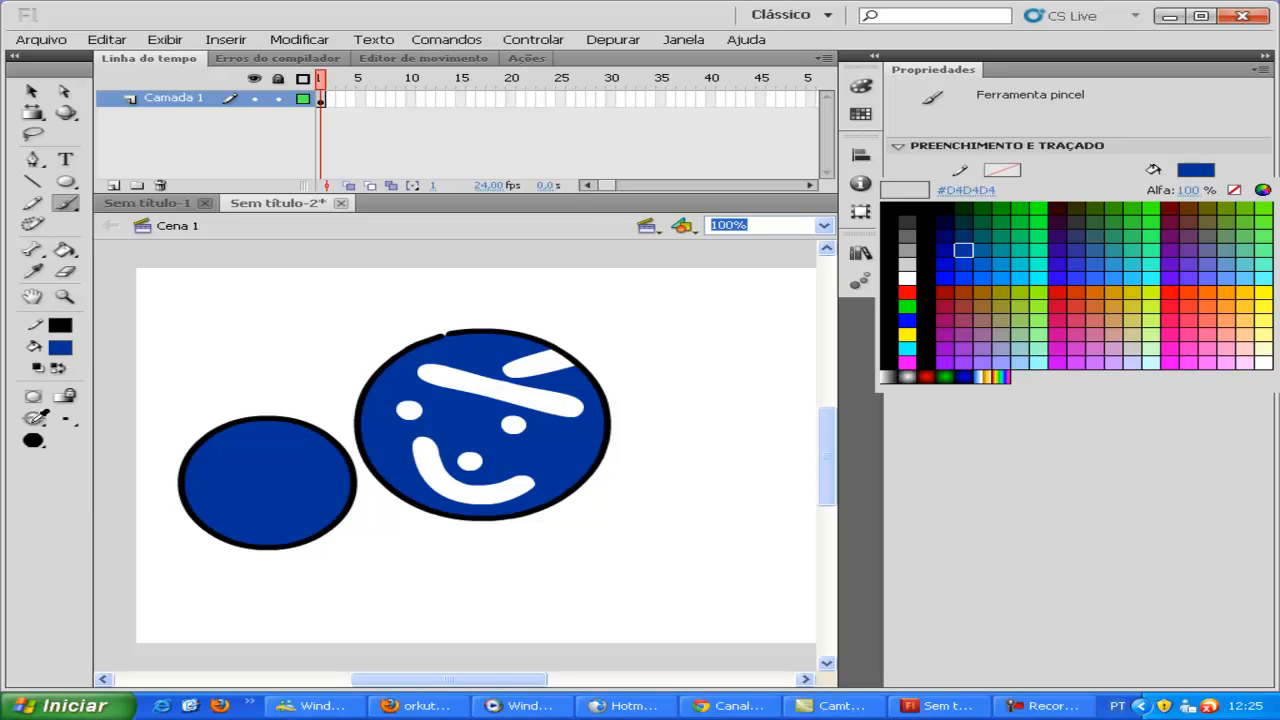
left_click(42, 424)
left_click(38, 424)
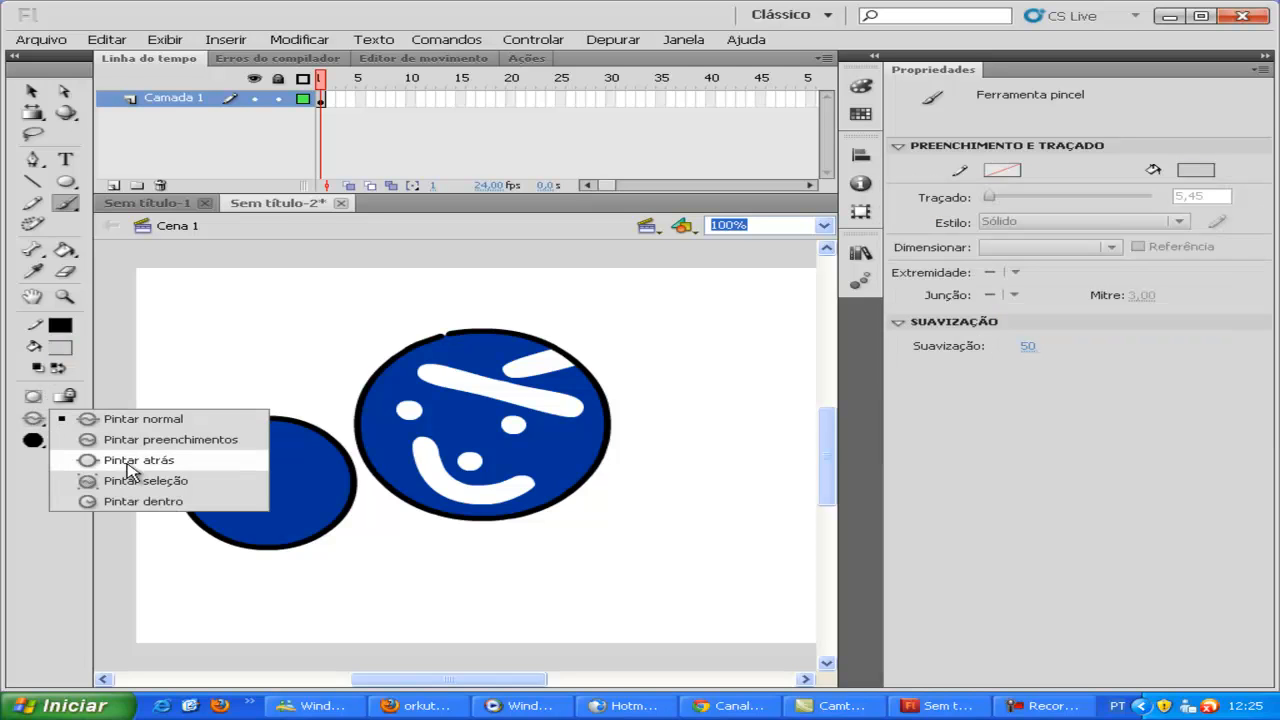
left_click(160, 462)
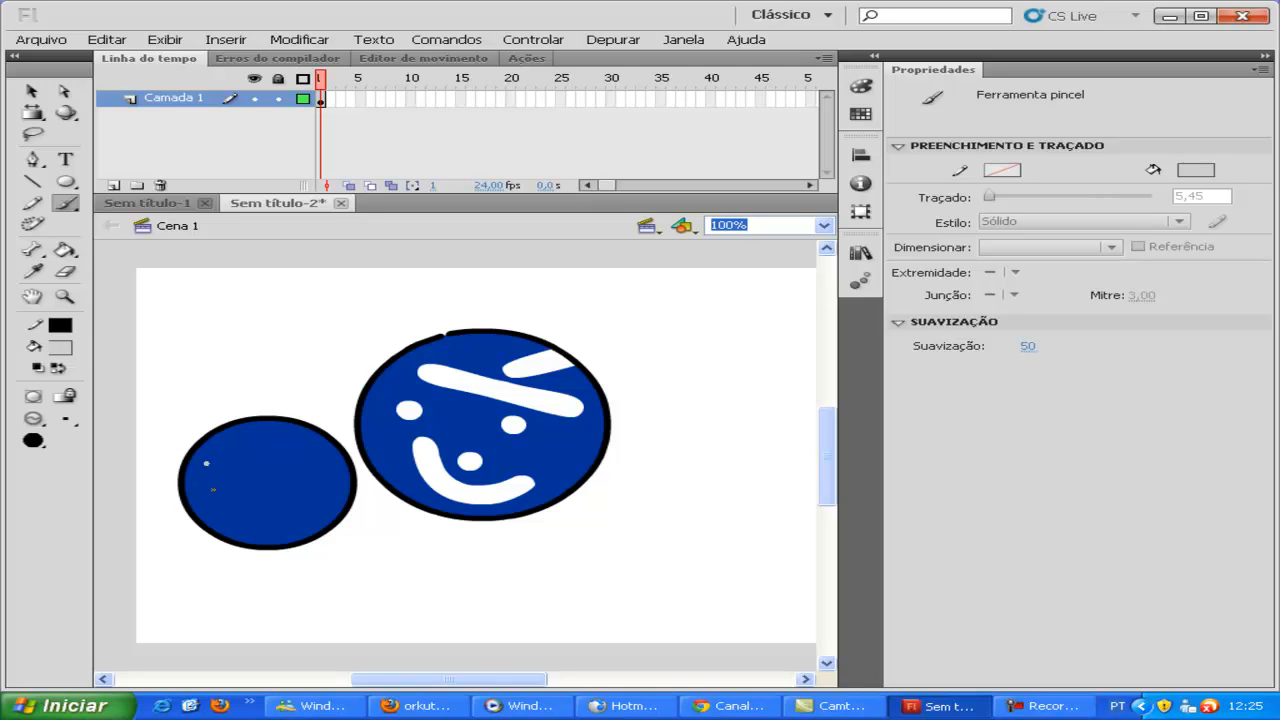
mouse_move(206, 463)
left_mouse_down()
mouse_move(239, 454)
mouse_move(273, 524)
left_mouse_up()
left_click_drag(210, 427, 211, 427)
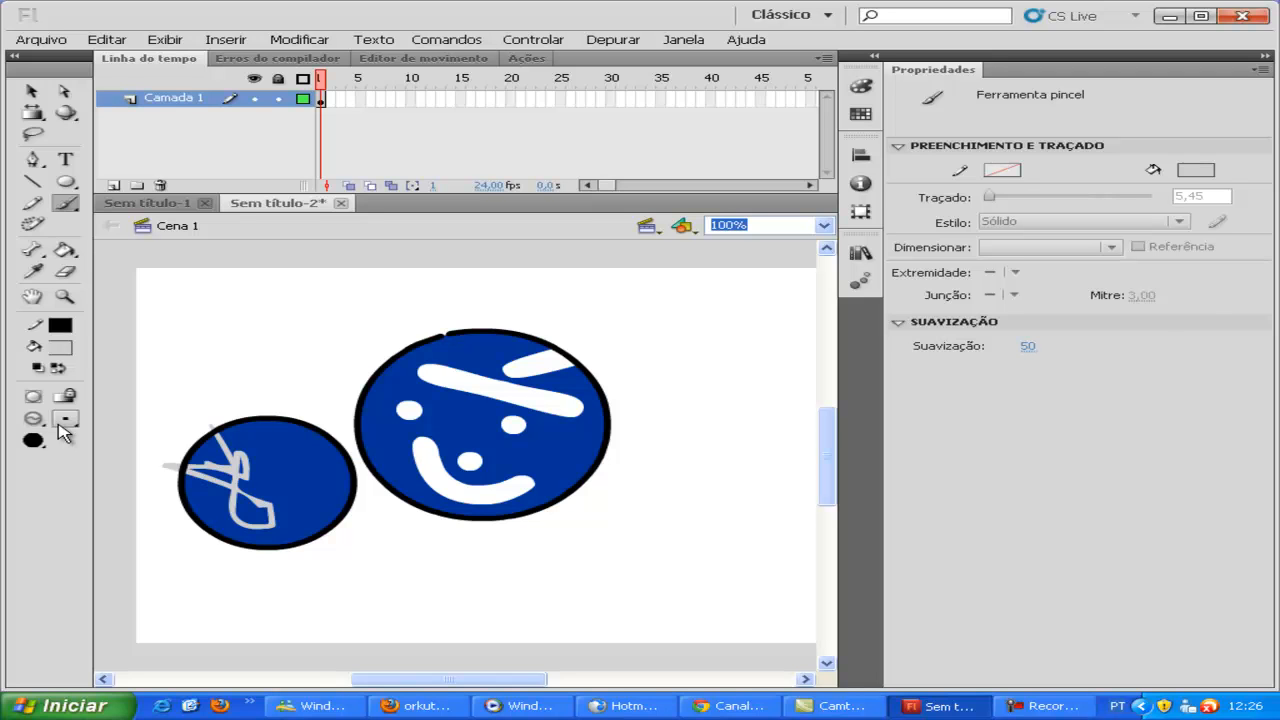
- Clear the stage, then try the Deco tool's vine fill (Preenchimento de videira) on its upper-left area and undo it
key("ctrl+a")
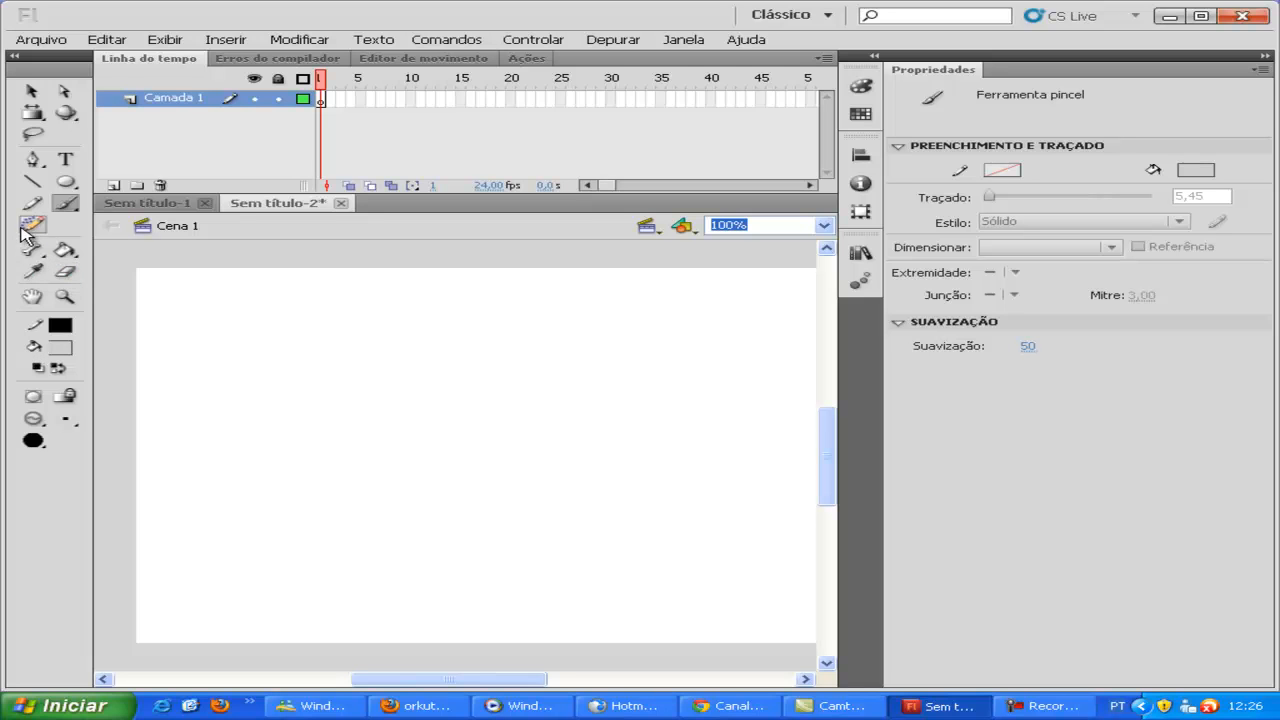
left_click(41, 229)
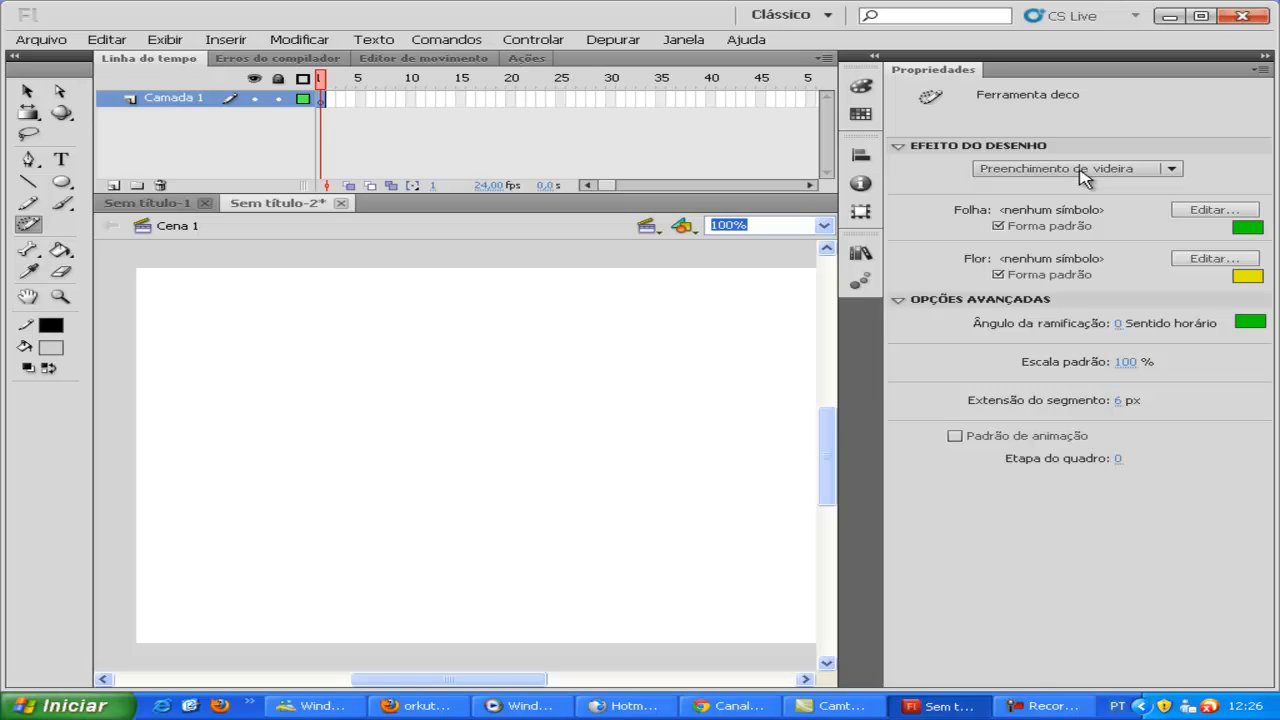
left_click(237, 317)
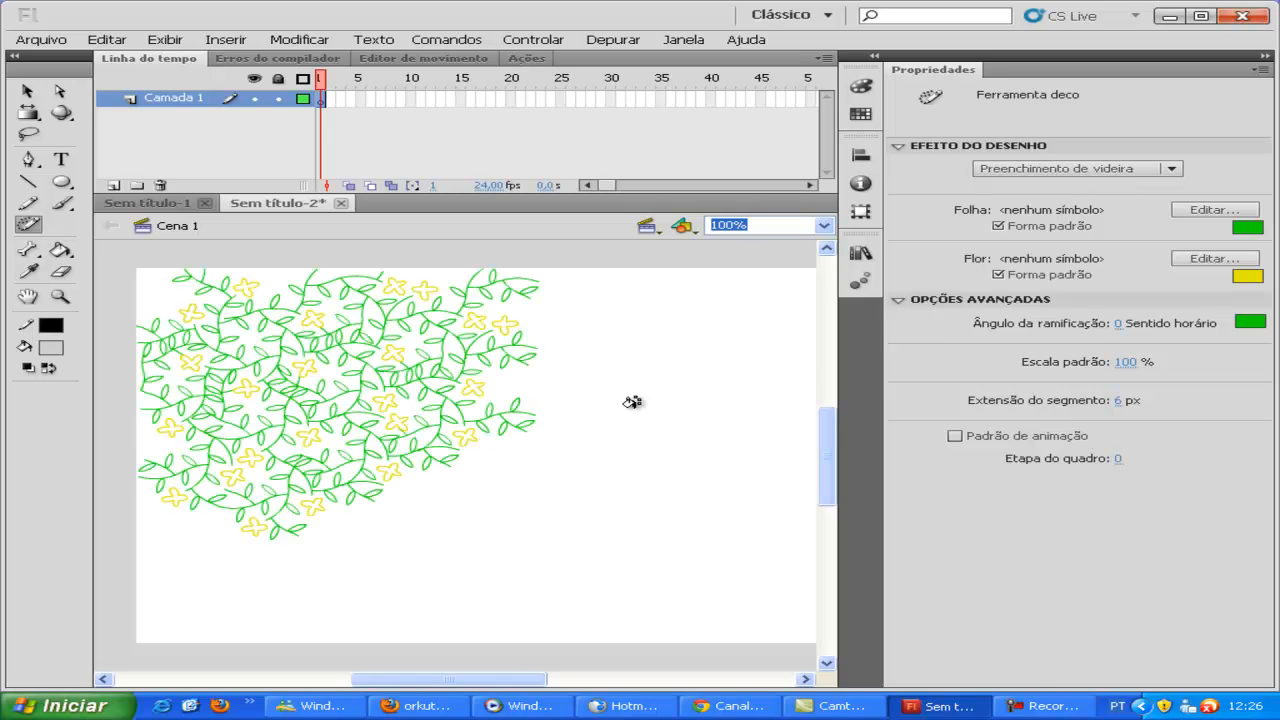
key("ctrl+z")
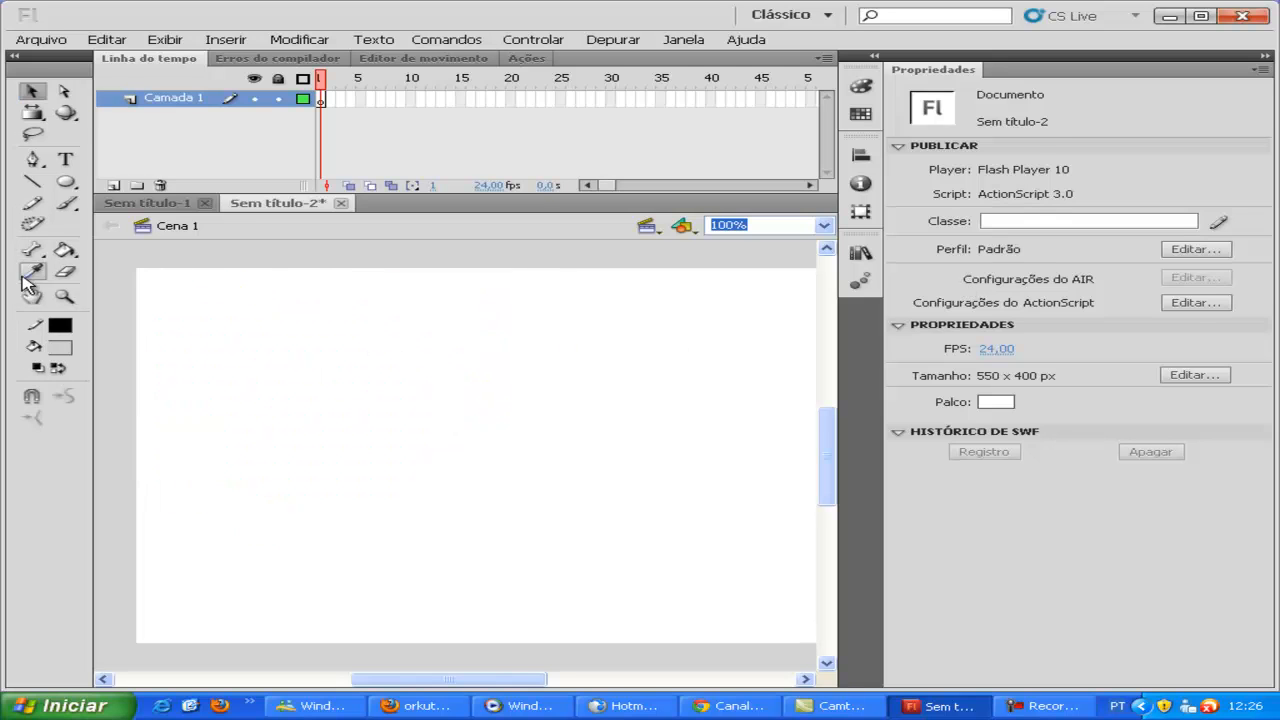
- Draw three buildings across the upper stage with the Deco tool's building brush (Construção de pincel), using random buildings at size 1
left_click(31, 224)
left_click(1171, 169)
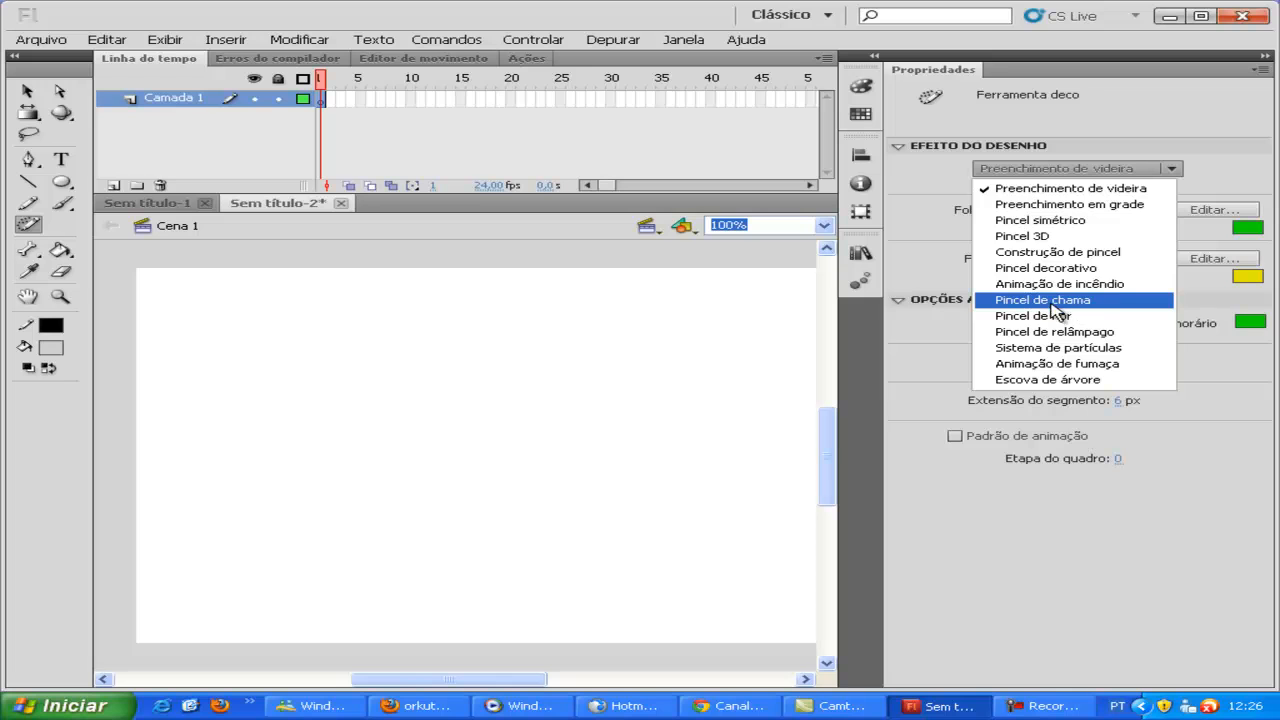
left_click(1055, 252)
left_click_drag(193, 294, 234, 391)
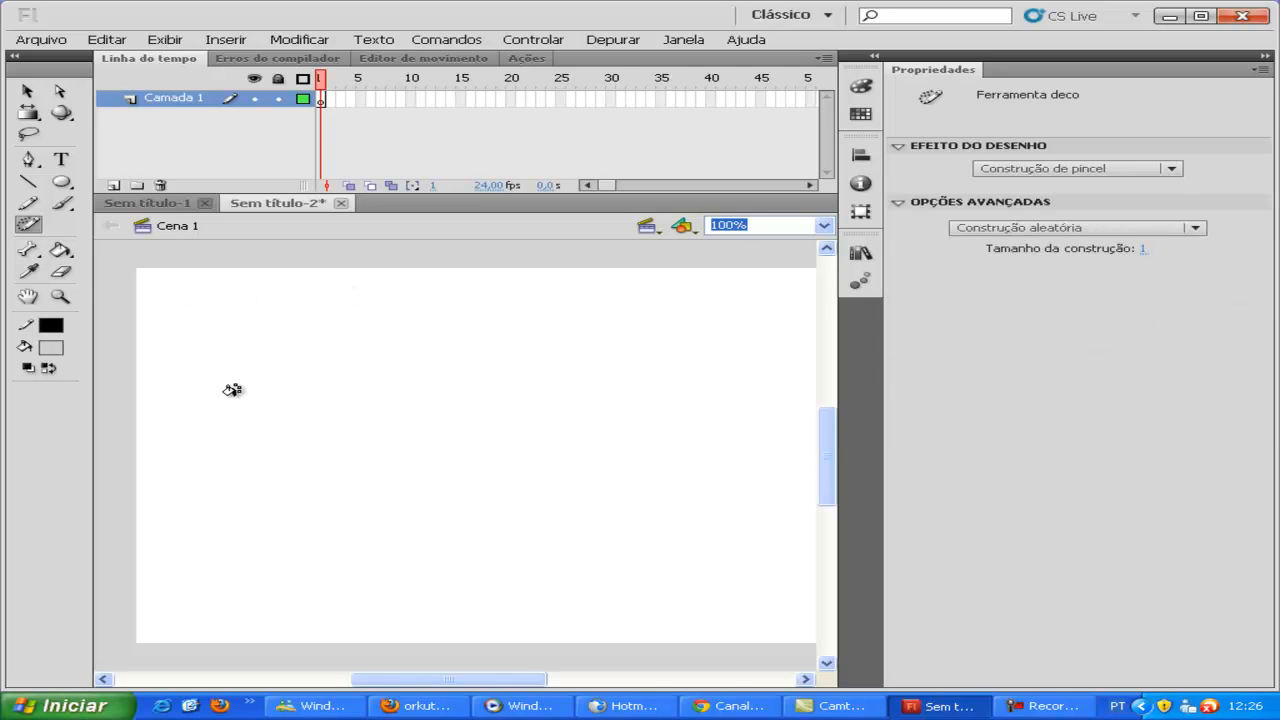
left_click_drag(317, 468, 355, 318)
left_click_drag(500, 361, 506, 431)
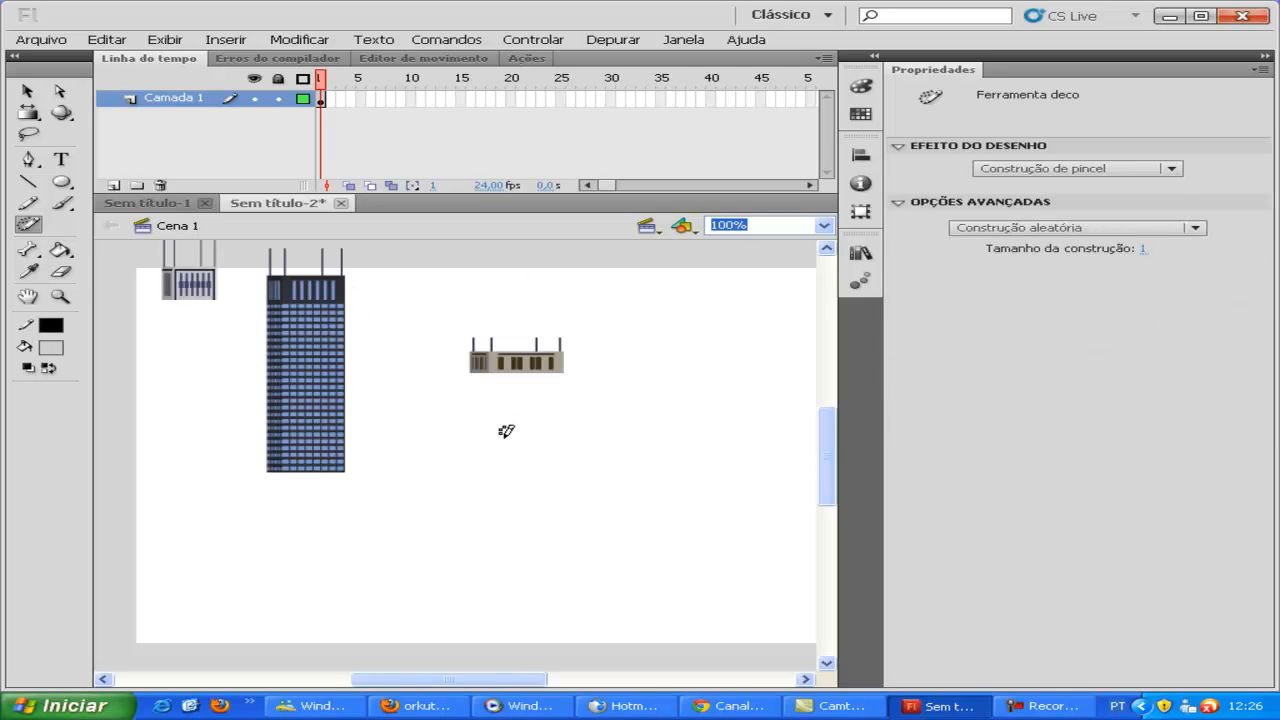
- Set the building size to 10 and draw four wider buildings across the middle and right of the stage
left_click(1143, 250)
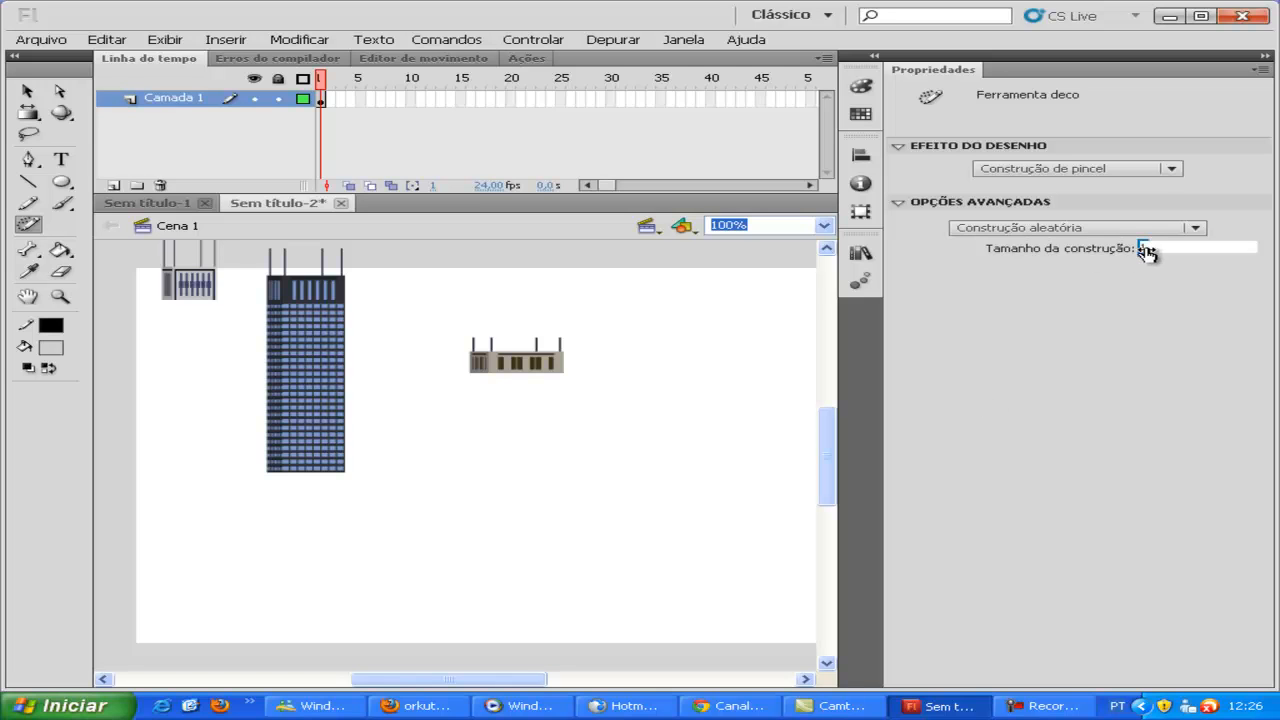
type("10")
key("Return")
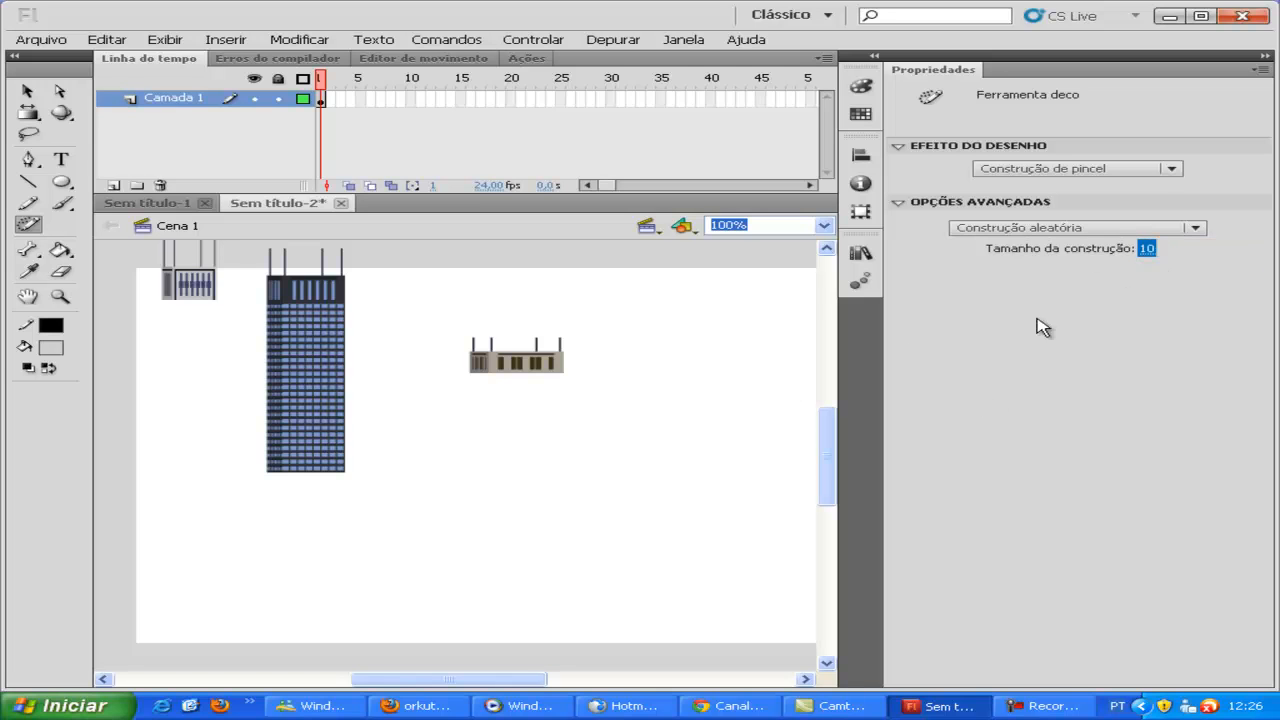
left_click(543, 530)
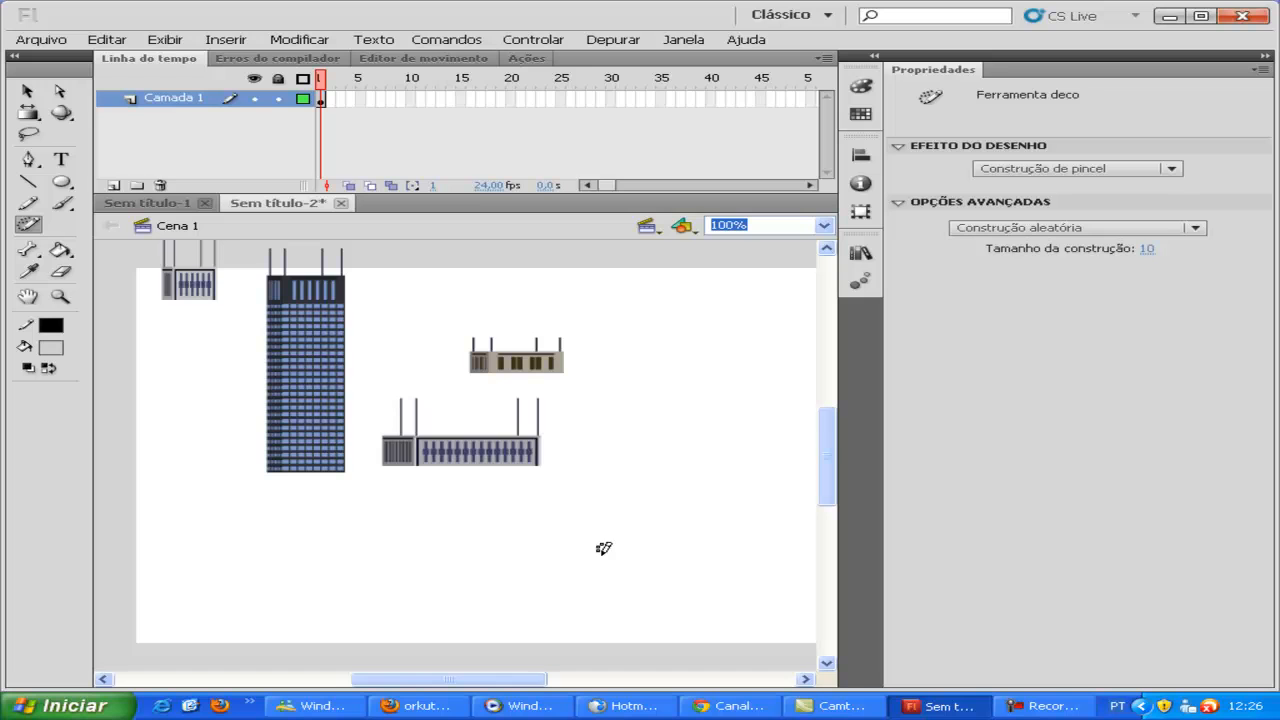
left_click_drag(718, 360, 712, 300)
mouse_move(668, 488)
left_mouse_down()
mouse_move(665, 388)
mouse_move(627, 414)
left_mouse_up()
left_click_drag(381, 567, 471, 382)
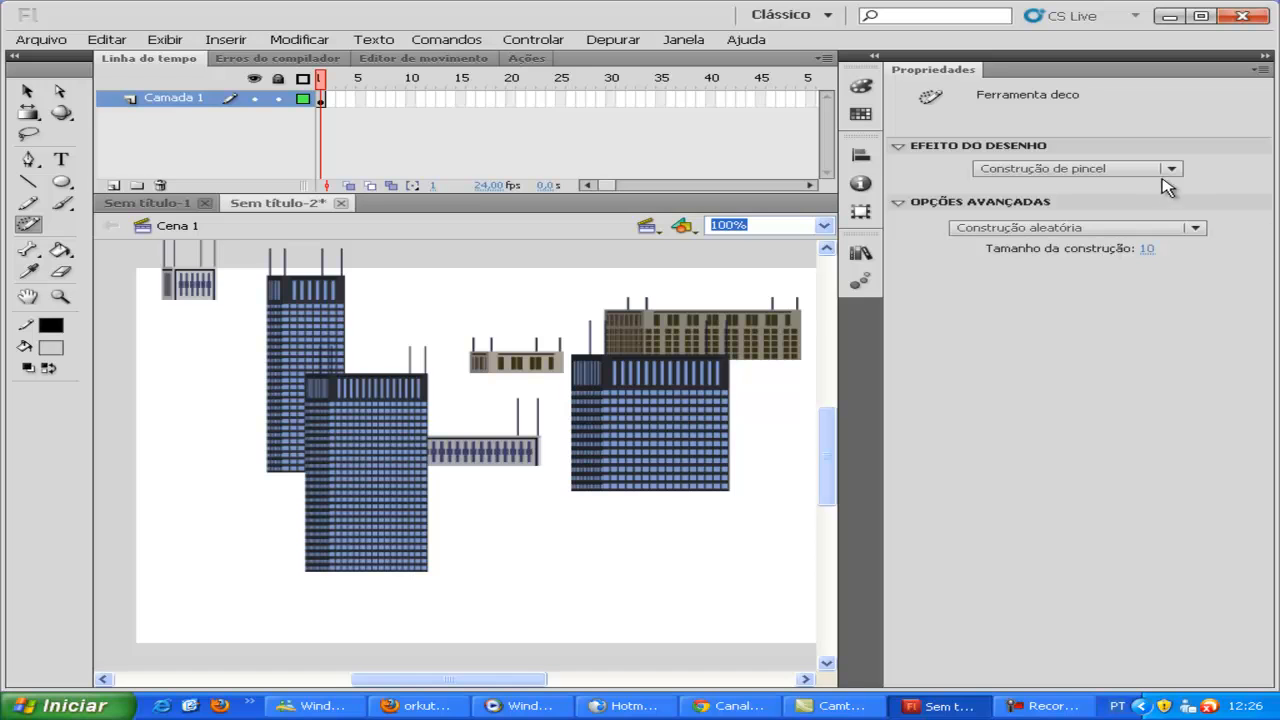
- Switch the Deco effect to the tree brush (Escova de árvore) and draw a stroke below the buildings
left_click(1168, 170)
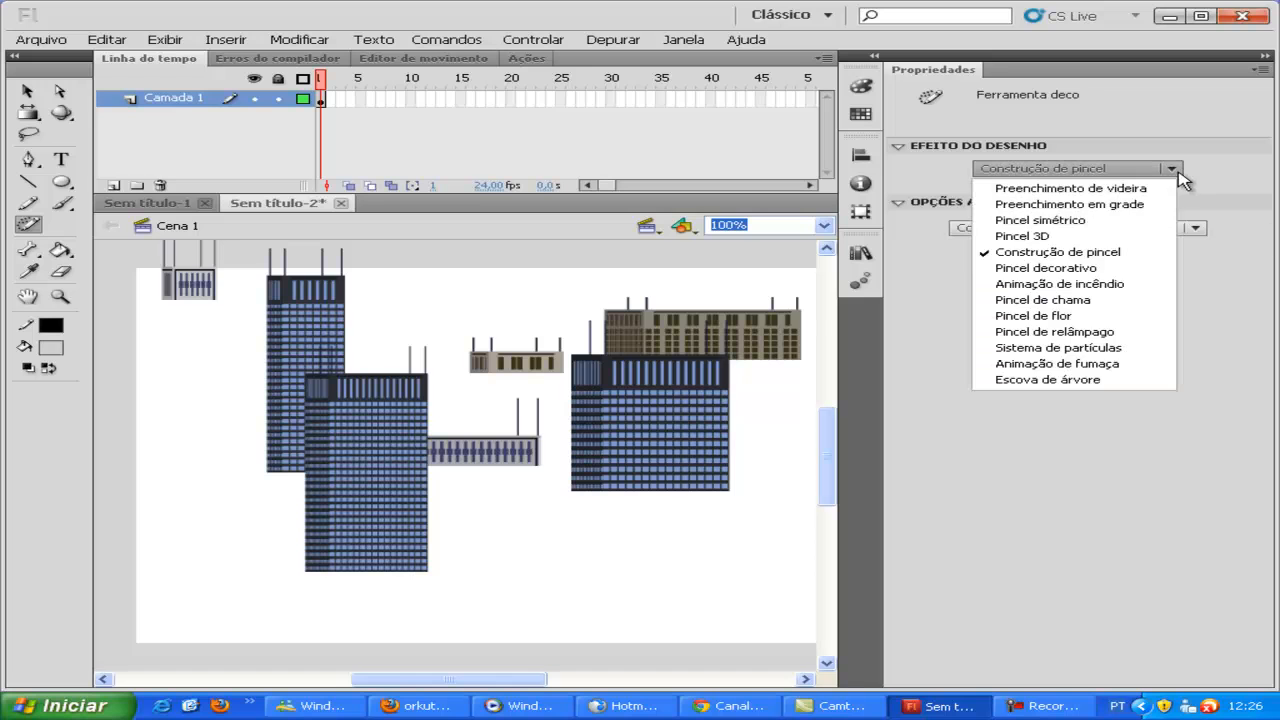
left_click(1073, 383)
mouse_move(532, 578)
left_mouse_down()
mouse_move(590, 445)
mouse_move(716, 542)
left_mouse_up()
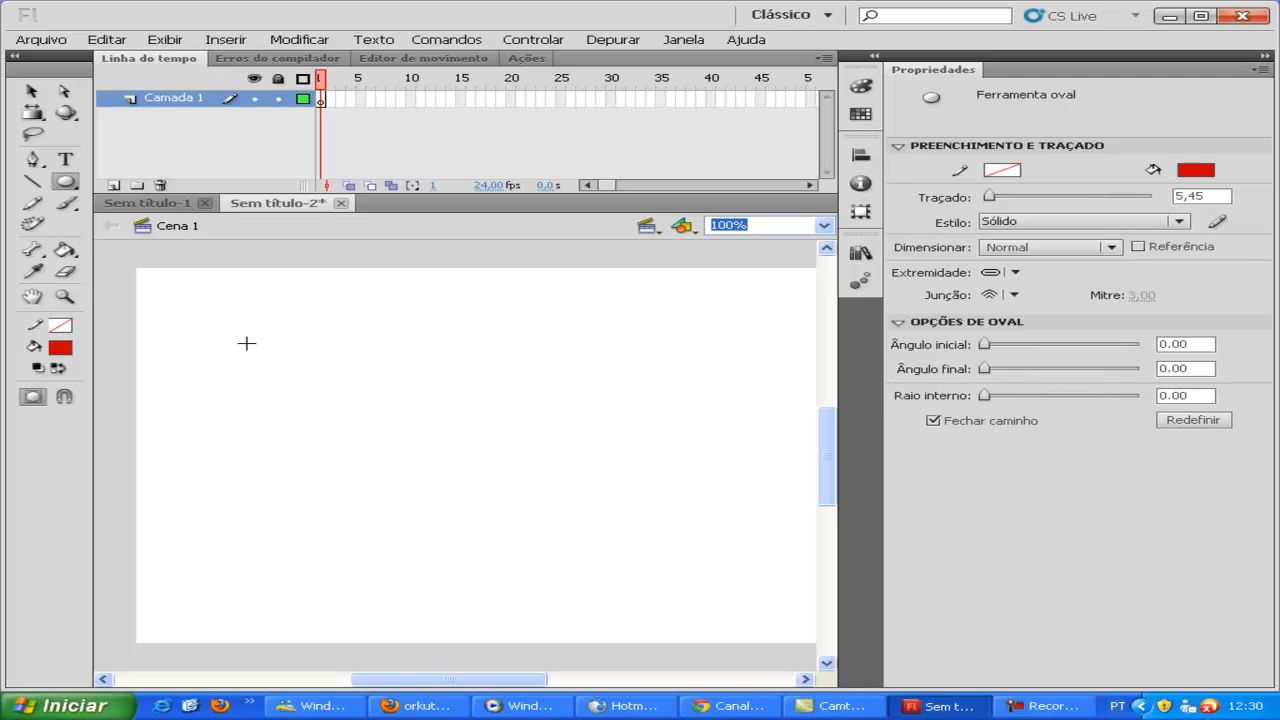
- Draw two borderless red ovals side by side, about 156 × 156 px and 82 × 82 px, and recolour the smaller one orange-yellow
mouse_move(219, 343)
left_mouse_down()
mouse_move(414, 474)
mouse_move(414, 489)
left_mouse_up()
mouse_move(533, 378)
left_mouse_down()
mouse_move(646, 434)
mouse_move(637, 455)
left_mouse_up()
left_click(31, 91)
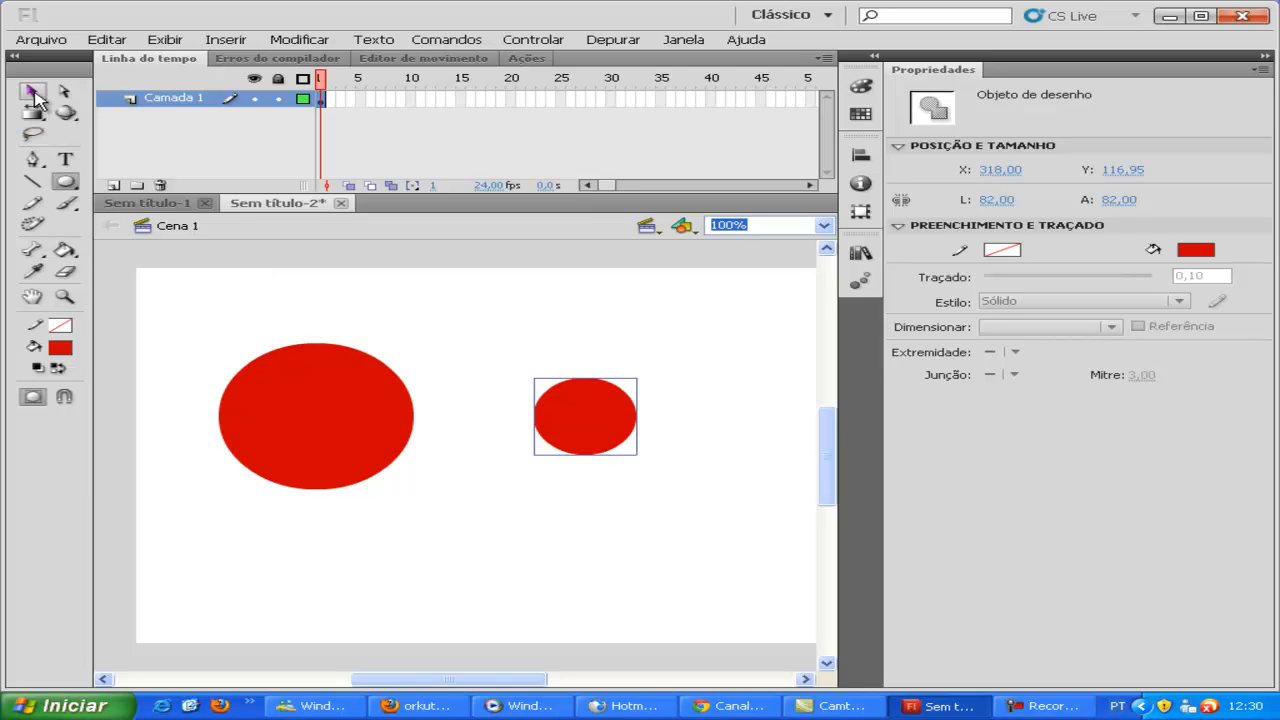
left_click(860, 114)
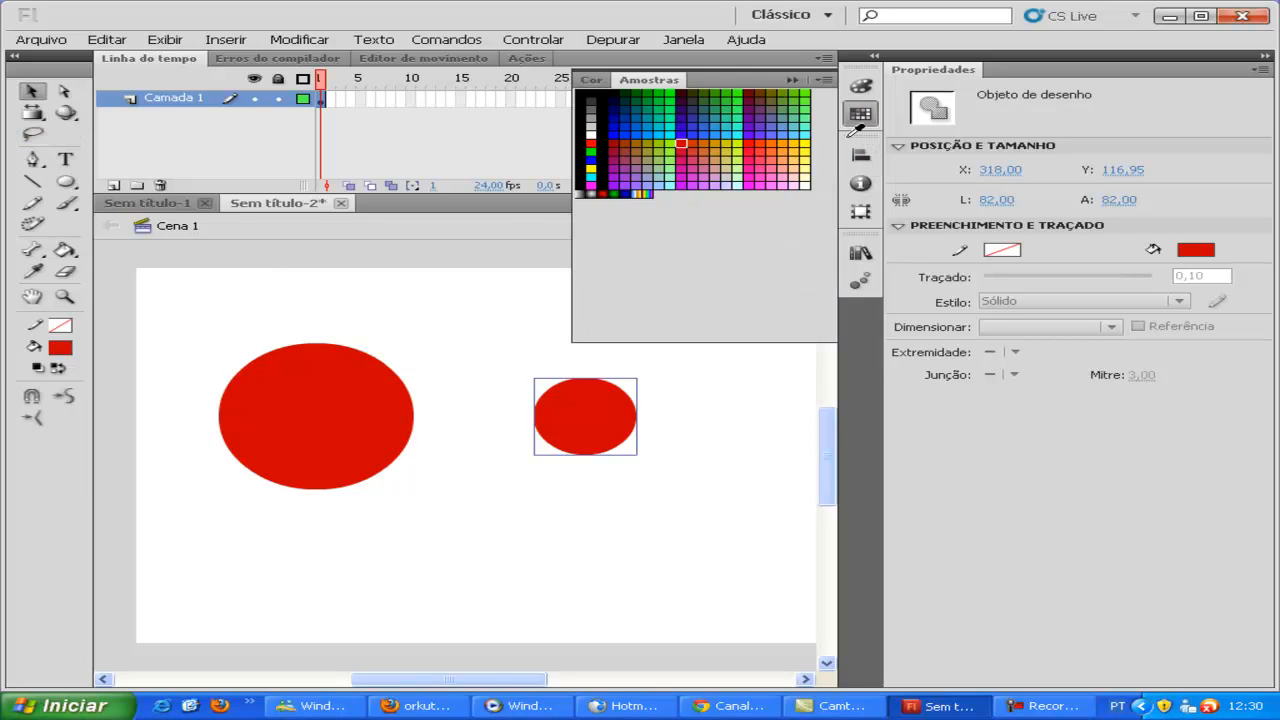
left_click(793, 143)
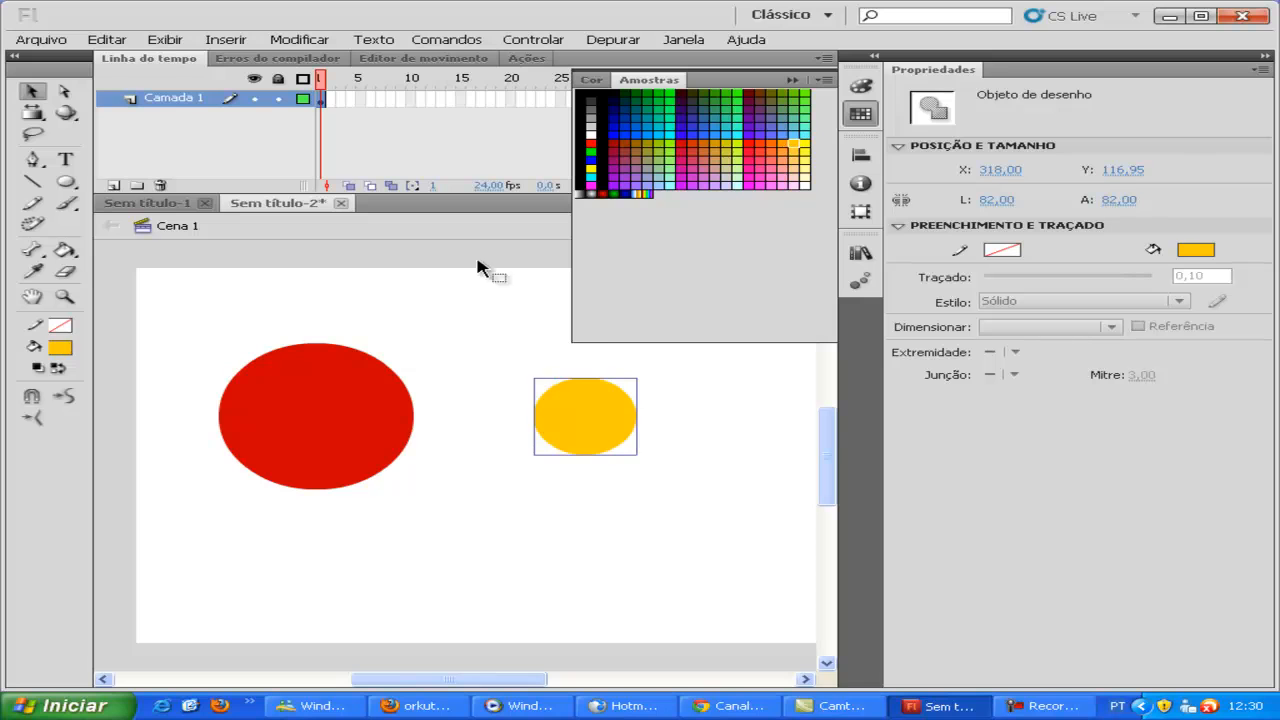
- Select both ovals and align them on their horizontal centres
left_click(31, 91)
left_click_drag(741, 273, 200, 564)
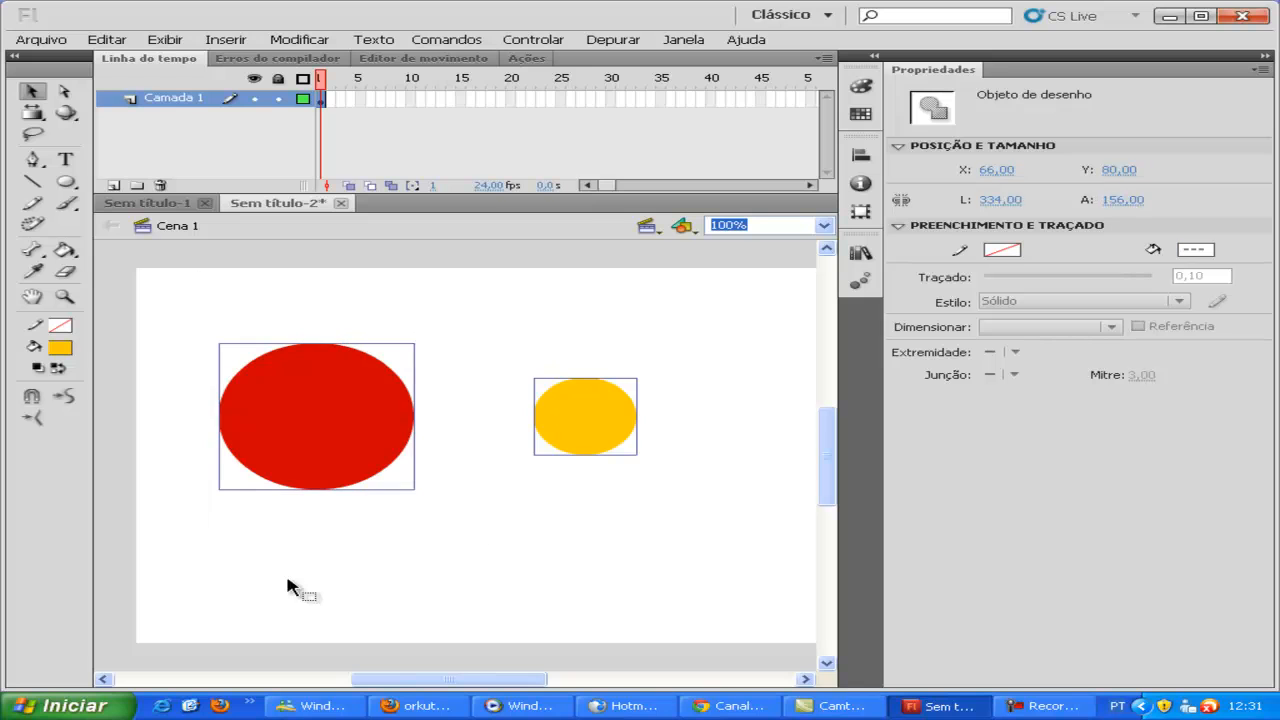
left_click(860, 158)
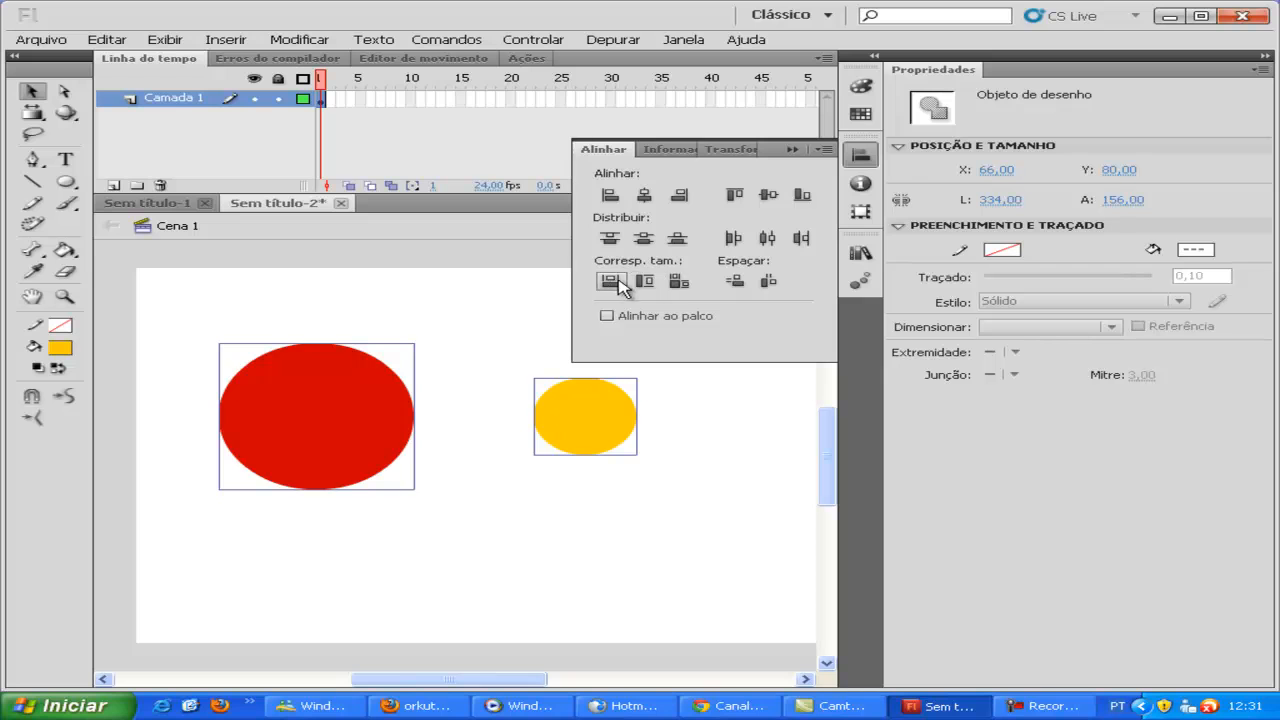
left_click(645, 196)
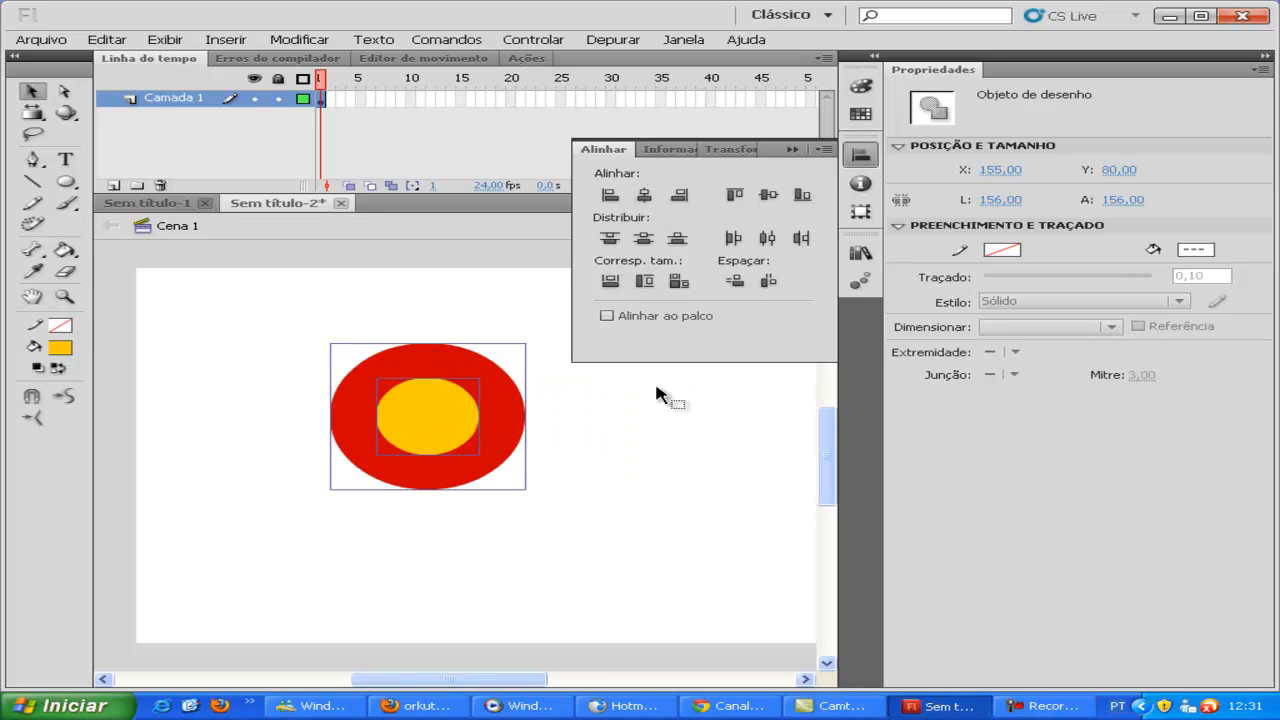
- Move the yellow oval up and away from the red one, and align both ovals on their horizontal and vertical centres
left_click(600, 437)
left_click_drag(466, 429, 690, 344)
left_click_drag(746, 281, 308, 578)
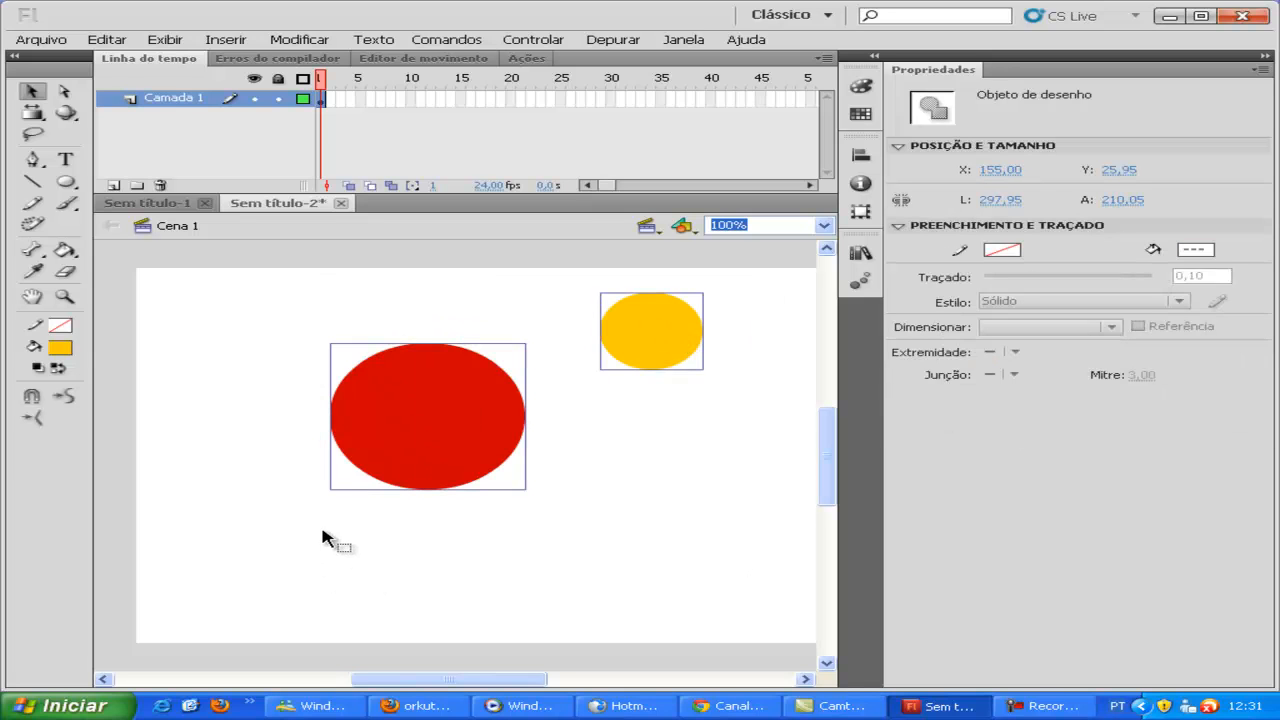
left_click(860, 154)
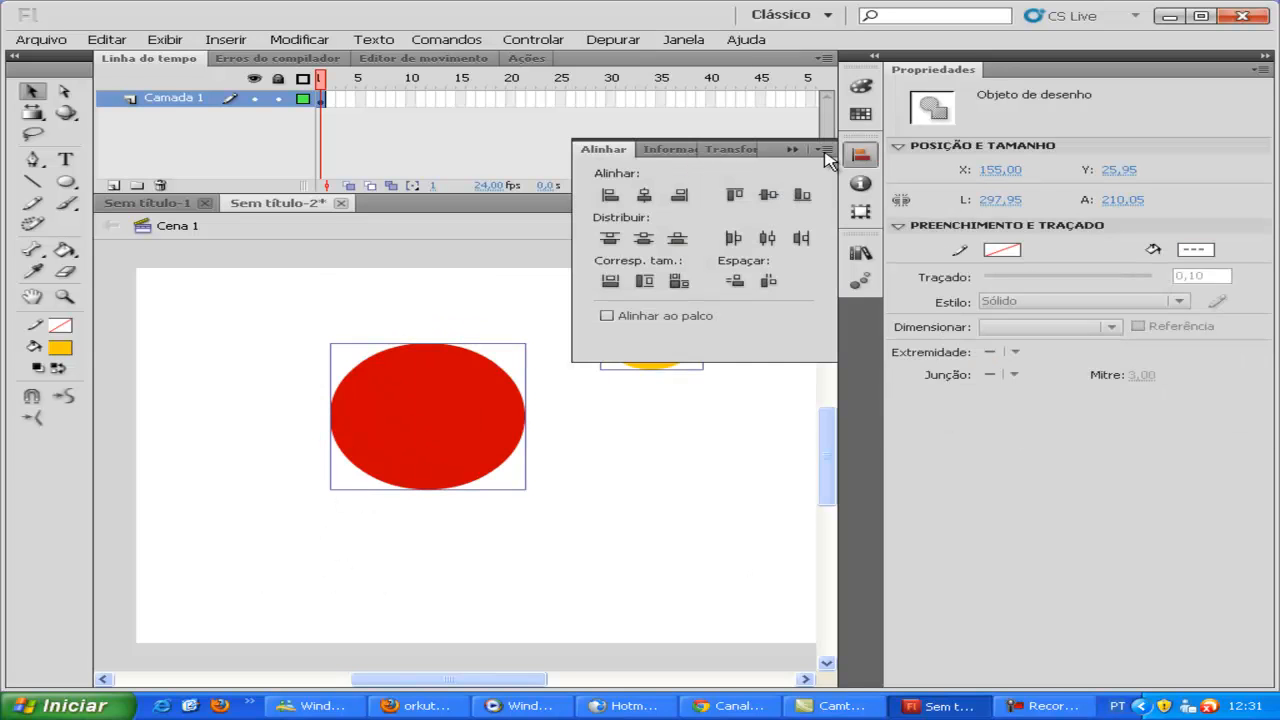
left_click(645, 196)
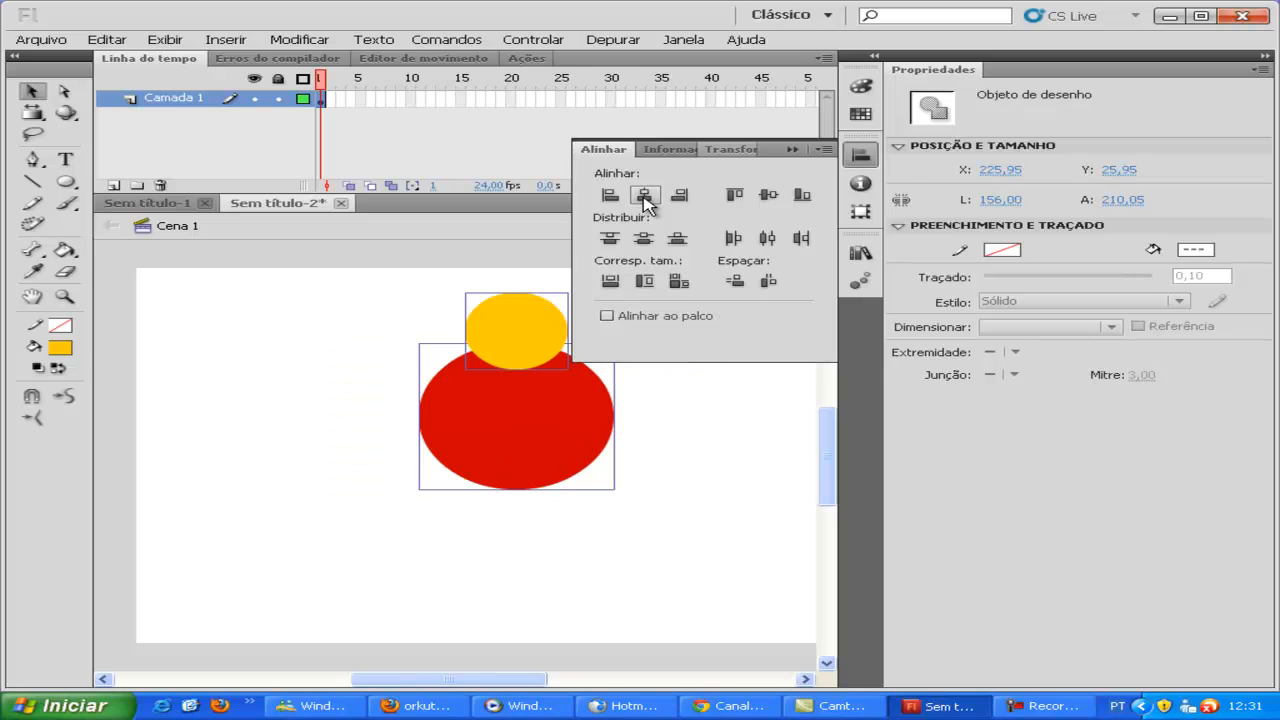
left_click(768, 195)
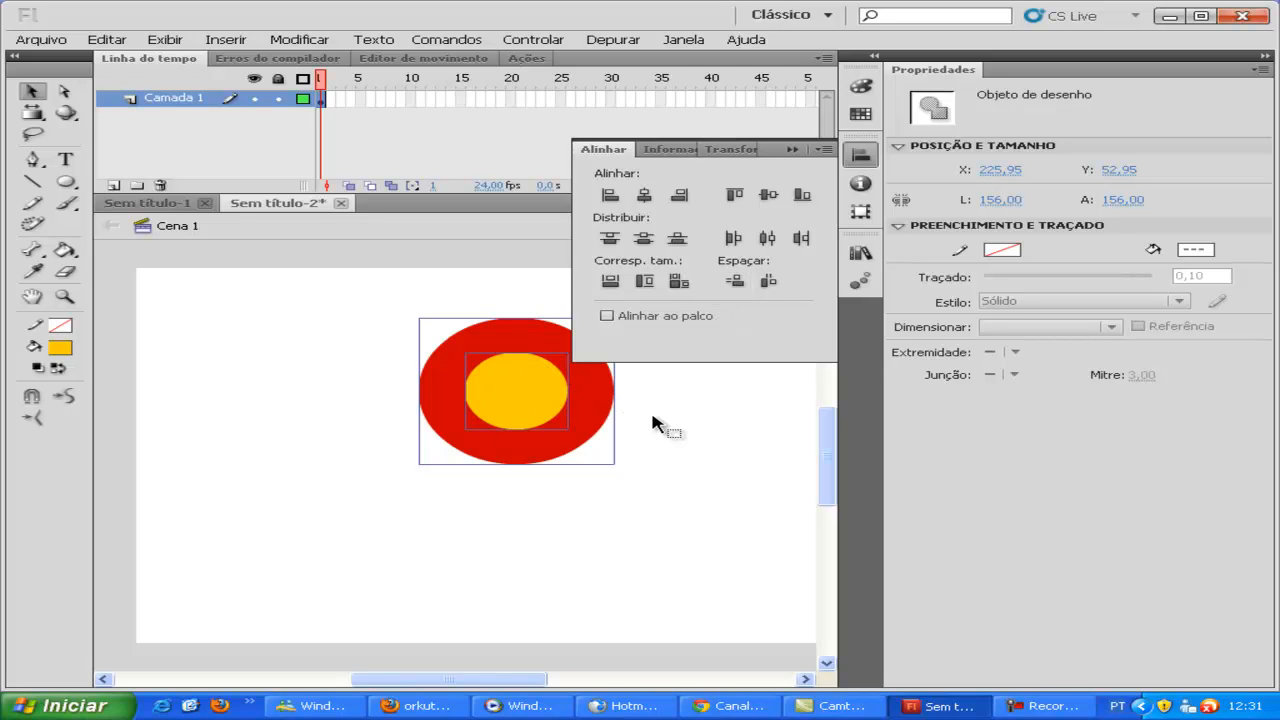
- Try left, right, top and bottom edge alignment on the two ovals, and centre them on each other again
left_click(610, 196)
left_click(679, 195)
left_click(610, 196)
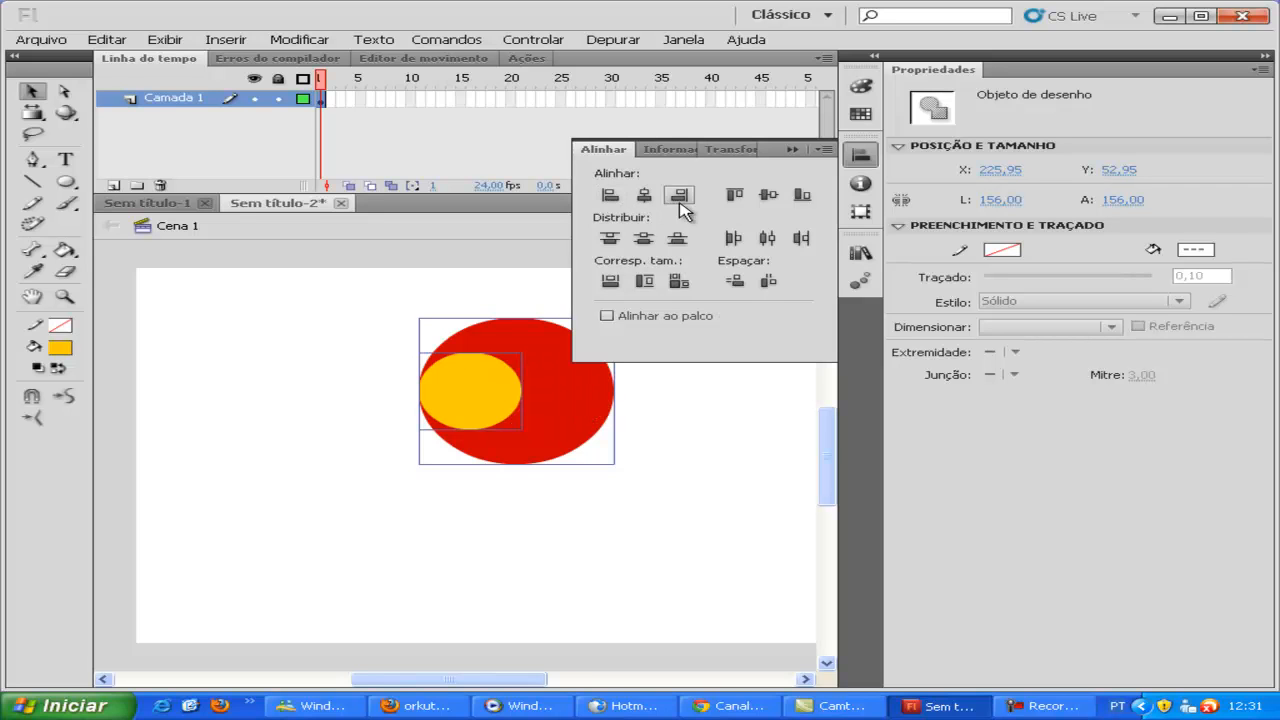
left_click(733, 195)
left_click(802, 196)
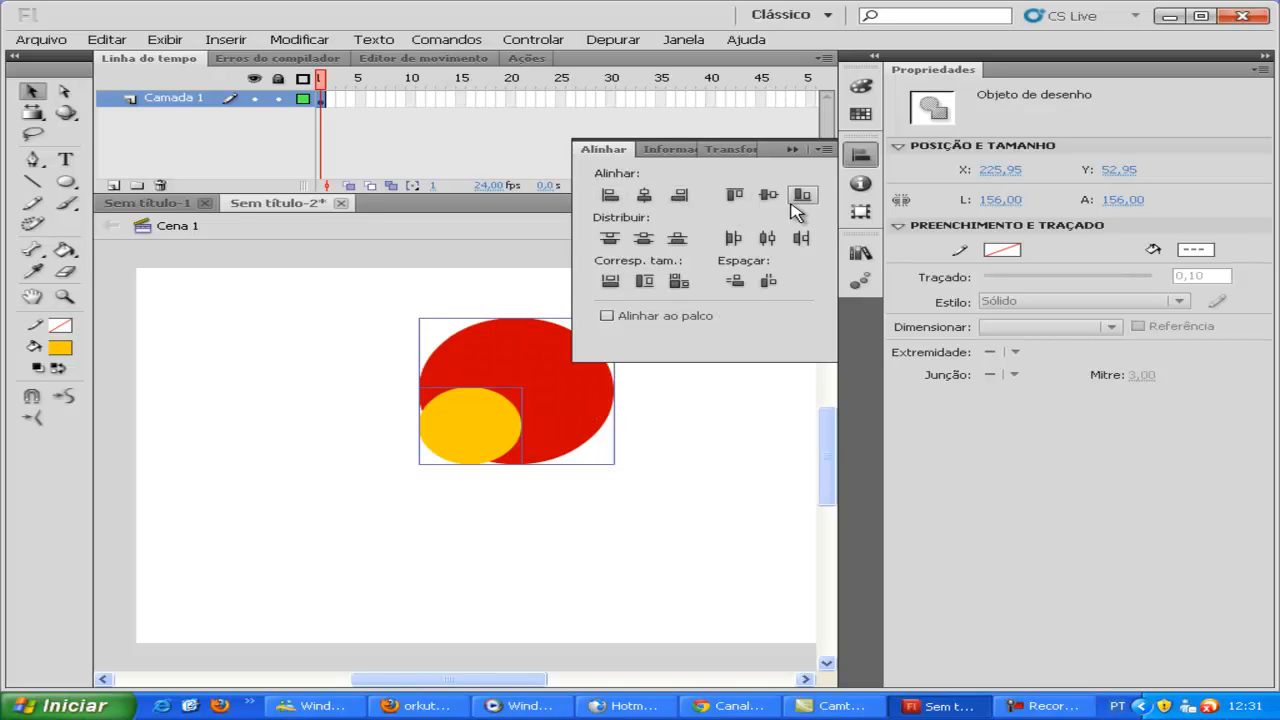
left_click(768, 195)
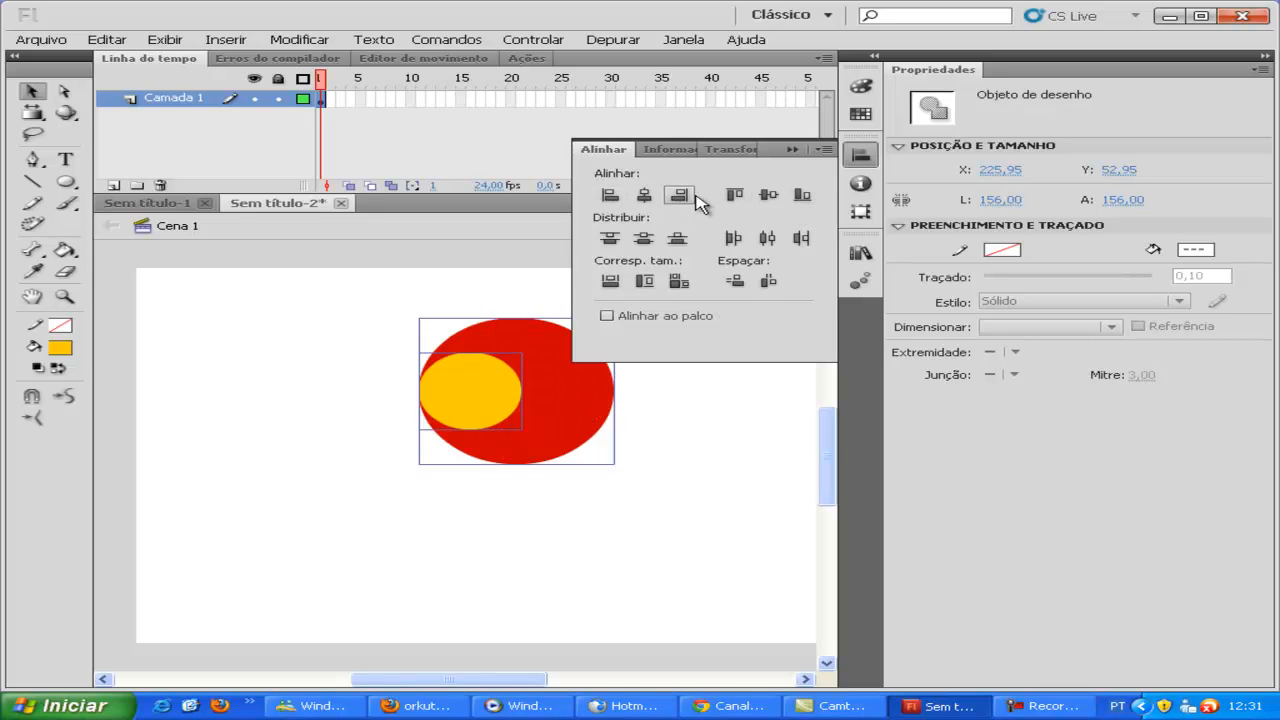
left_click(644, 196)
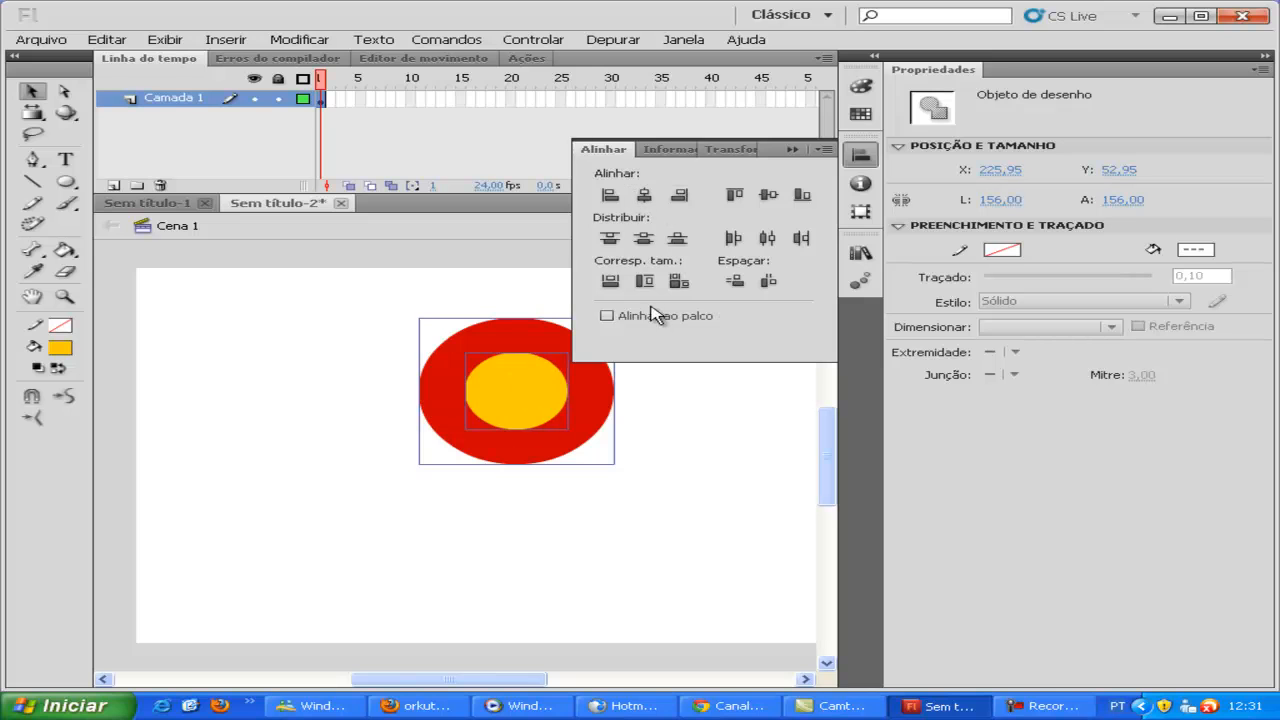
- Separate the two ovals, delete the red one, and place copies of the yellow oval to form an uneven row of three
left_click(686, 422)
left_click_drag(571, 400, 375, 398)
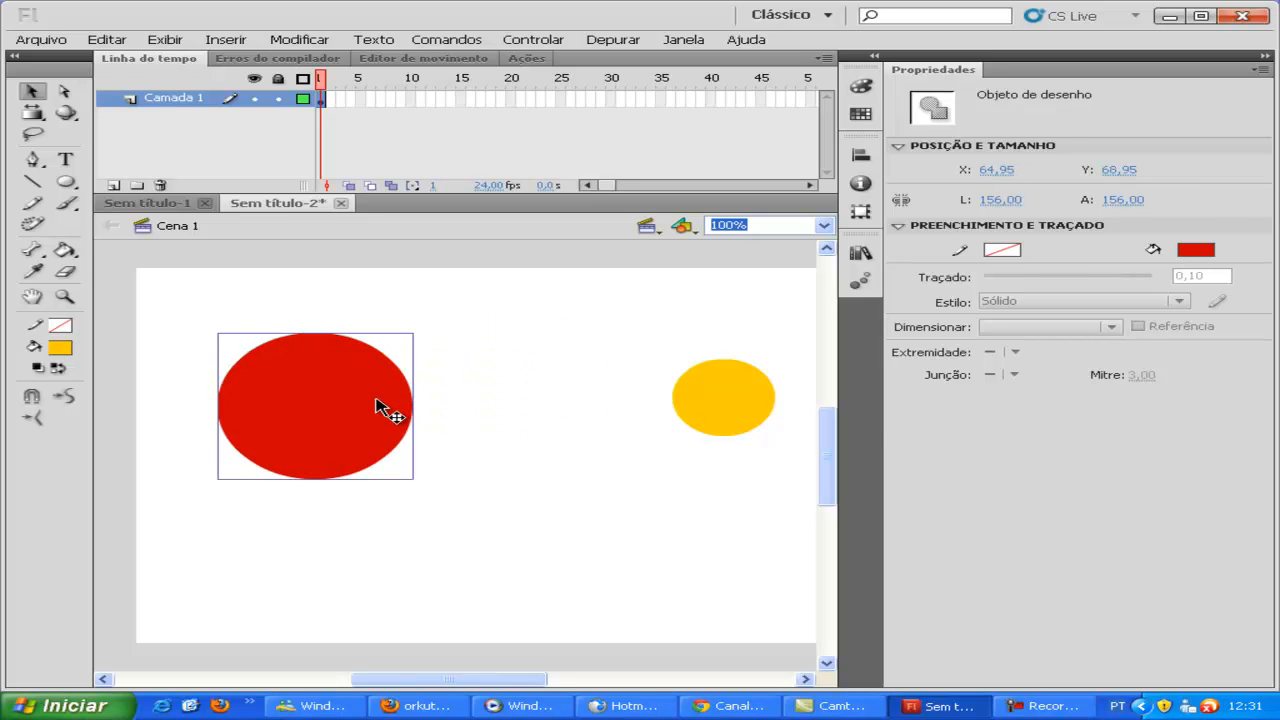
key("Delete")
left_click_drag(677, 420, 552, 445)
- Align the three yellow ovals on their vertical centres and distribute them evenly across by their horizontal centres
left_click_drag(696, 311, 196, 470)
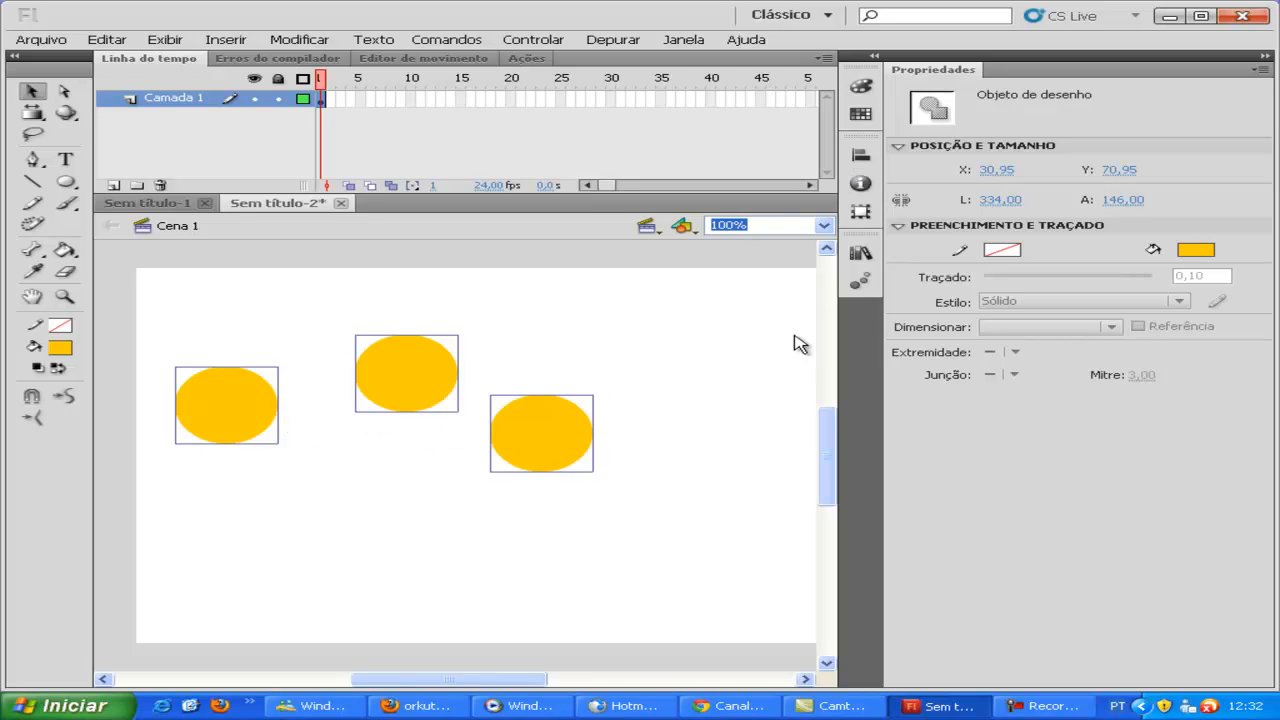
left_click(871, 157)
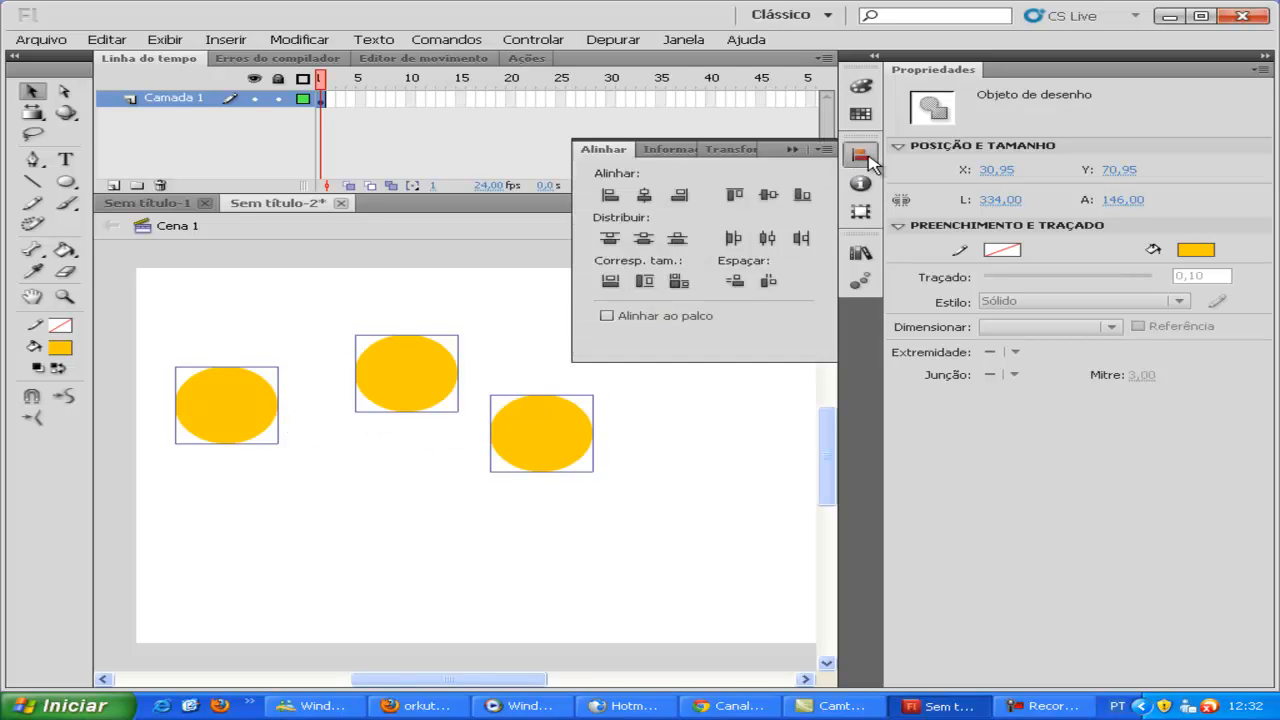
left_click(769, 196)
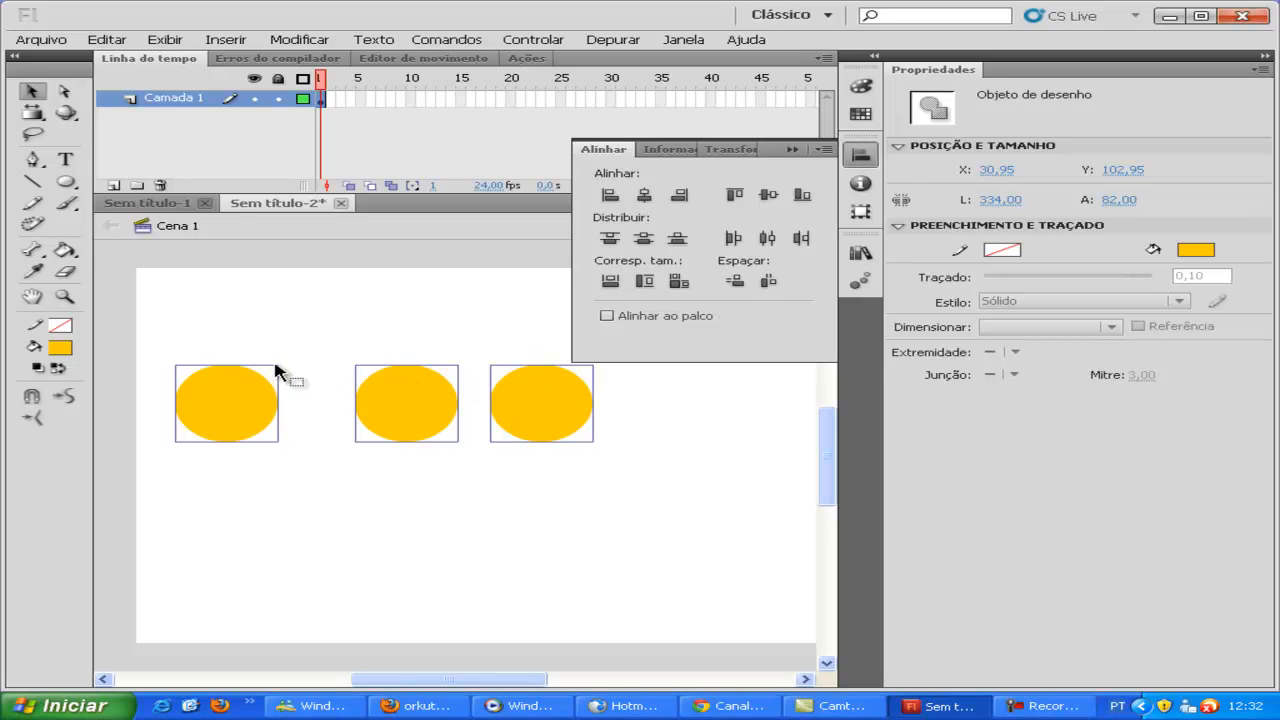
left_click(767, 238)
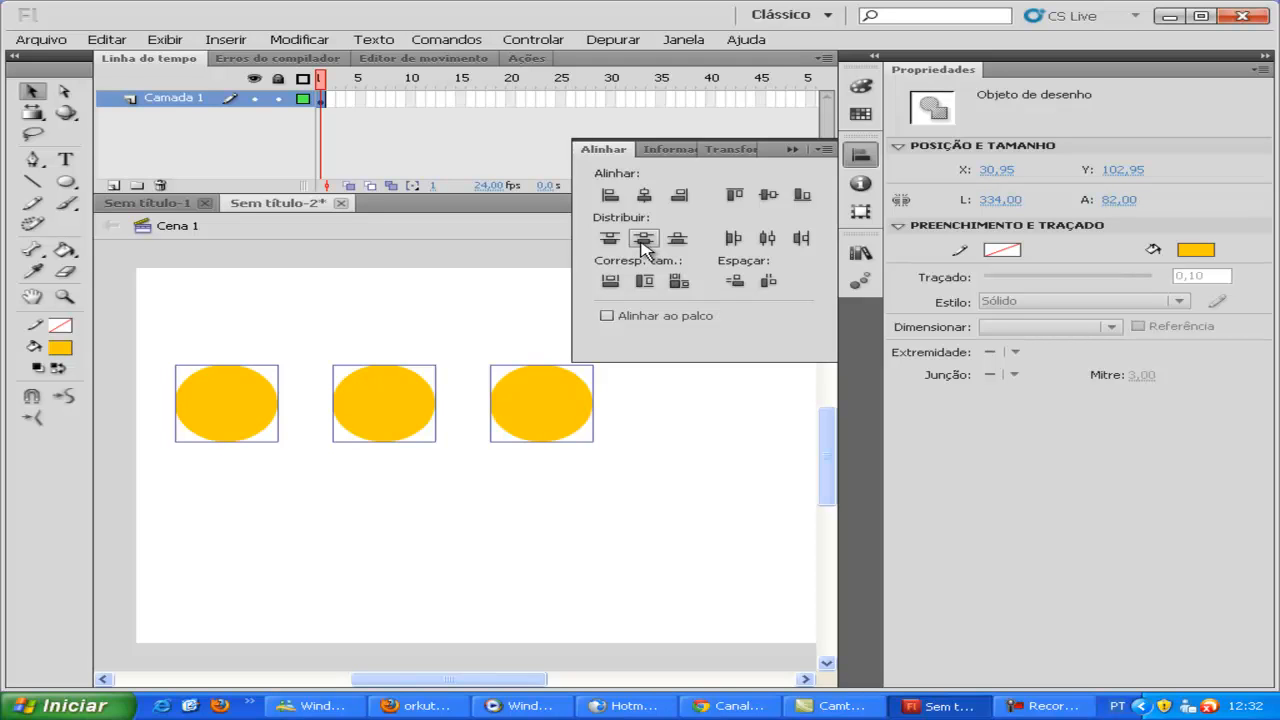
left_click(540, 298)
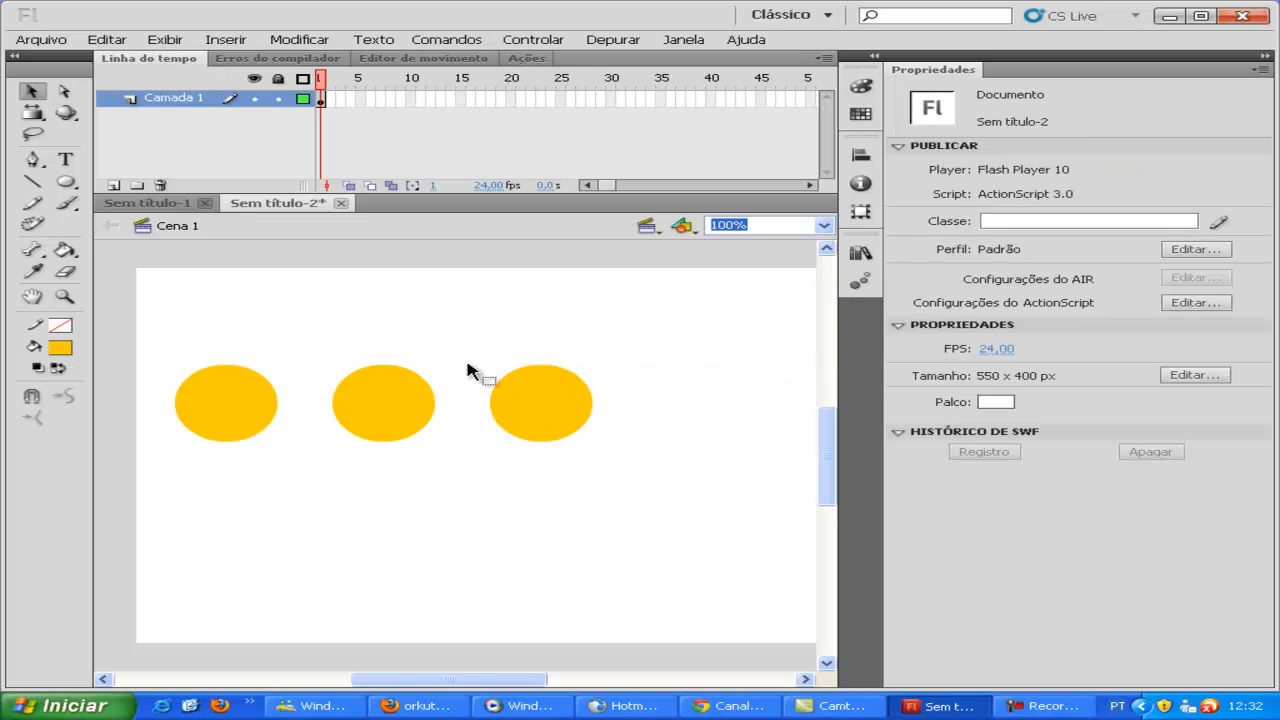
- Move the middle and rightmost ovals below the first one to form a loose vertical column
left_click_drag(368, 430, 280, 495)
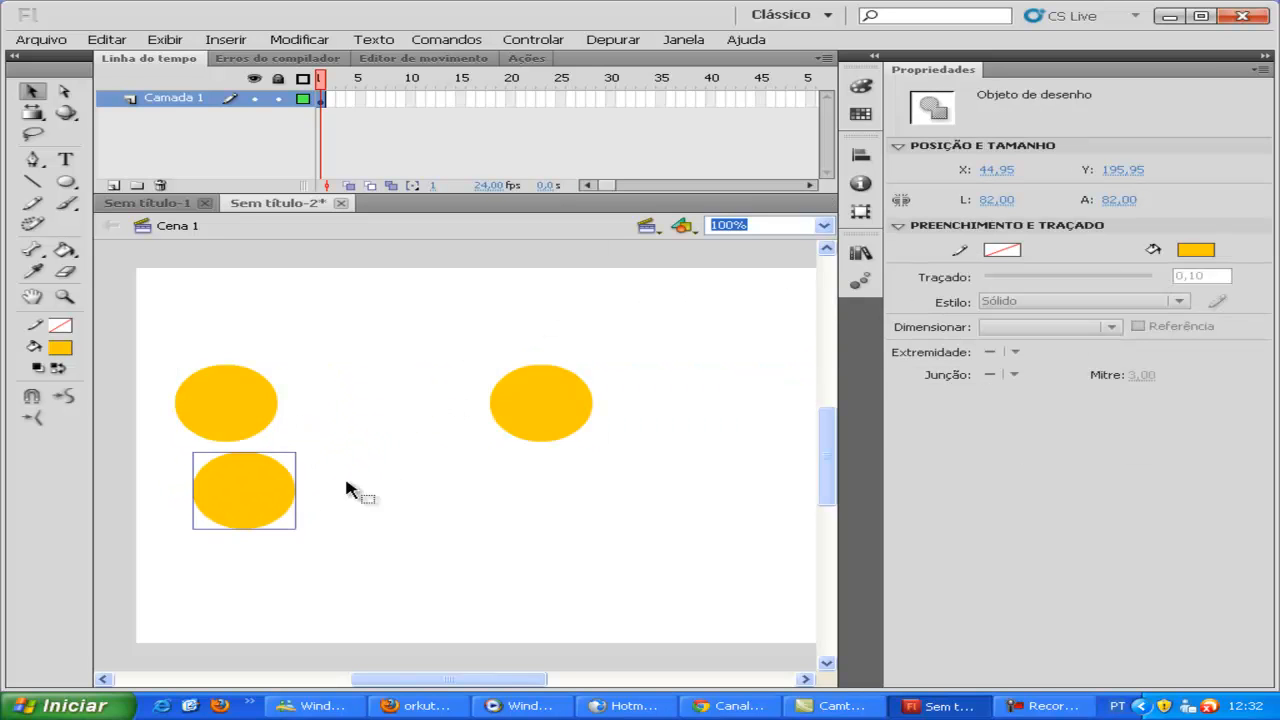
left_click_drag(506, 436, 194, 608)
left_click_drag(250, 558, 220, 572)
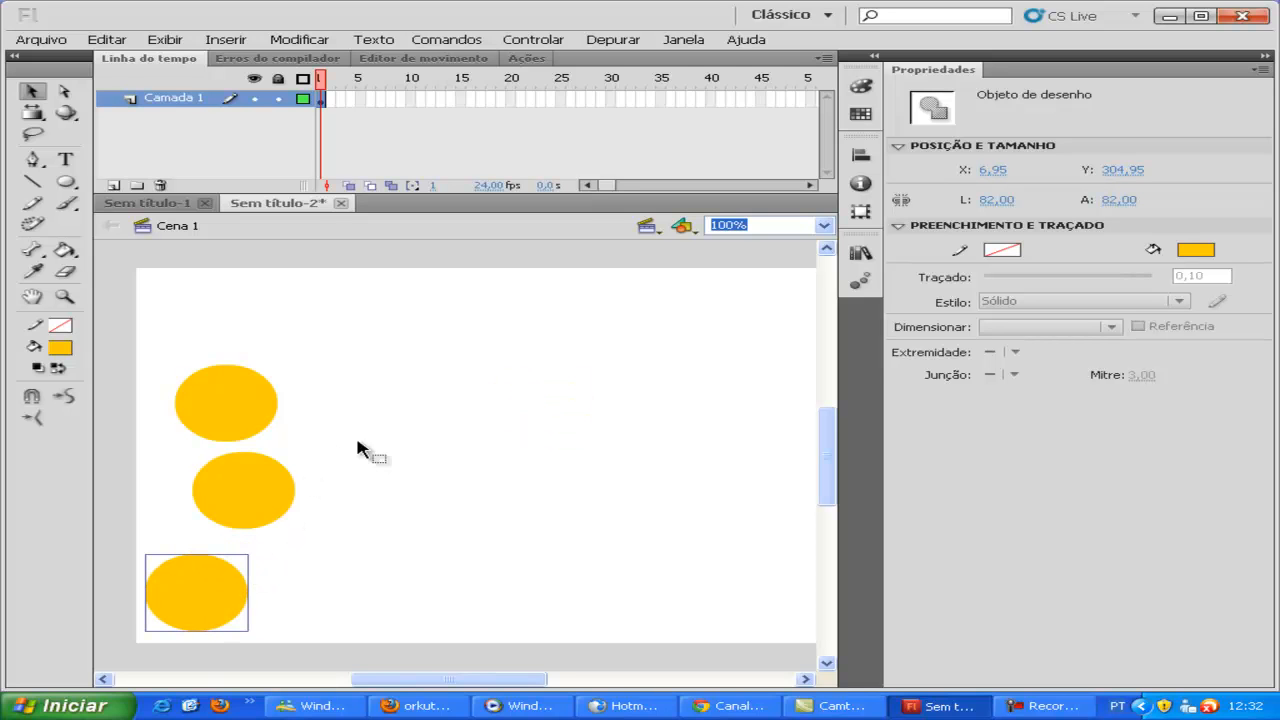
- Align the column of three ovals on their horizontal centres and distribute them evenly by their vertical centres
left_click_drag(390, 340, 118, 656)
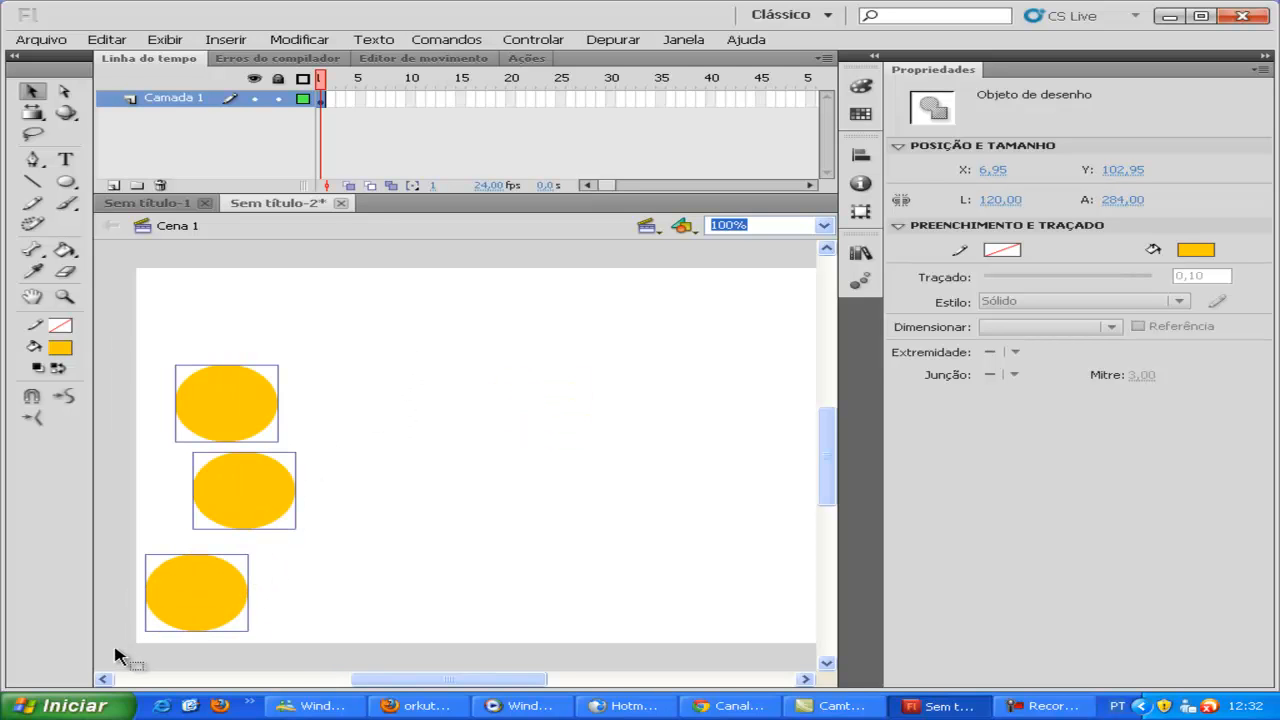
left_click(862, 153)
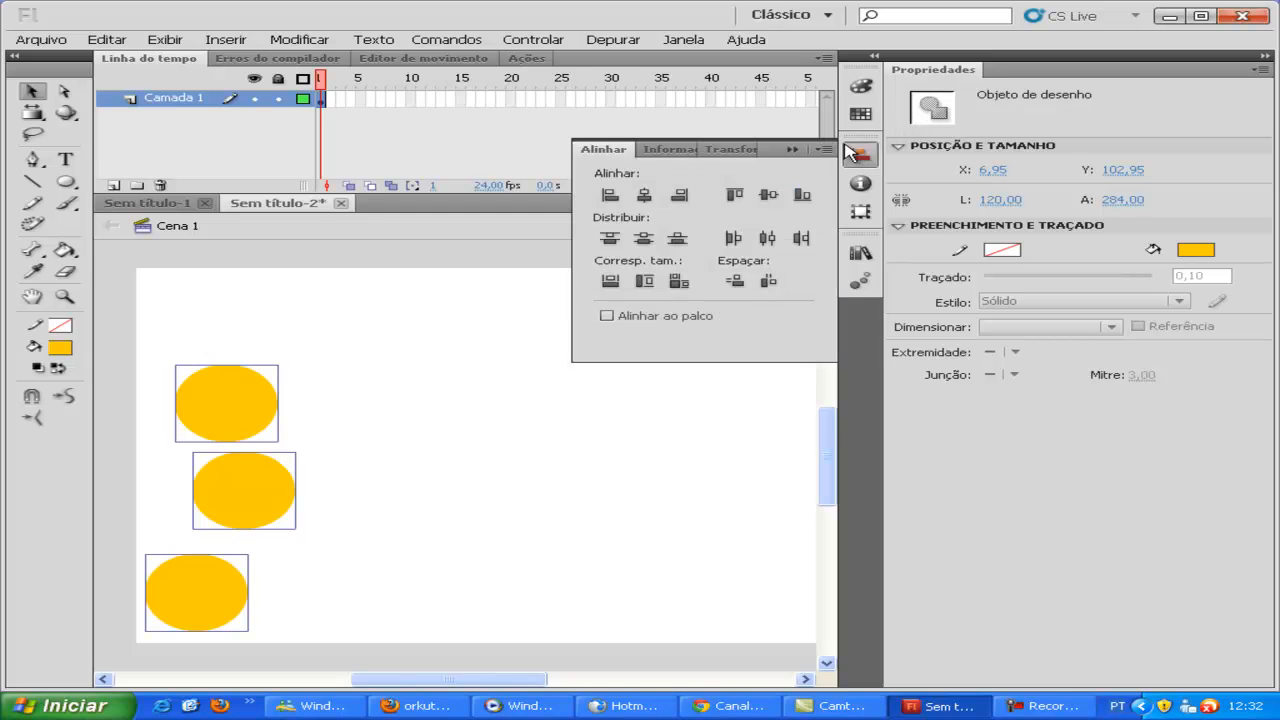
left_click(643, 197)
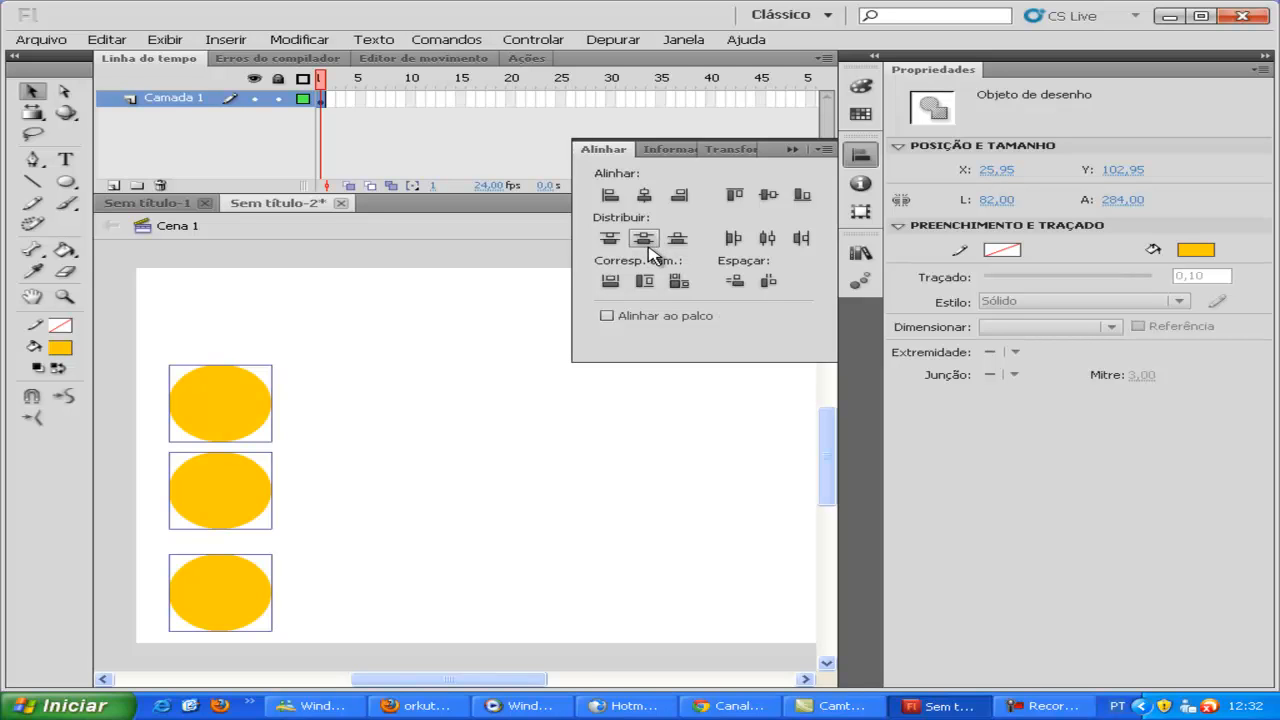
left_click(644, 239)
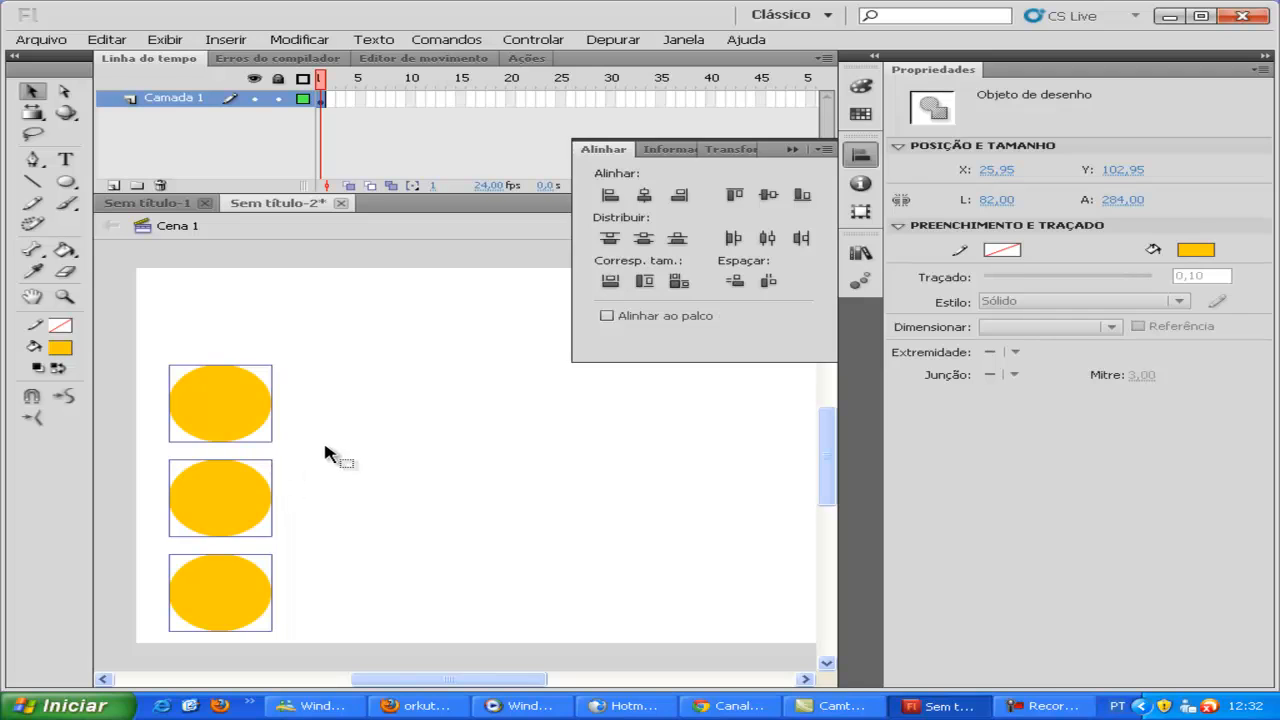
left_click(372, 425)
left_click_drag(381, 322, 203, 650)
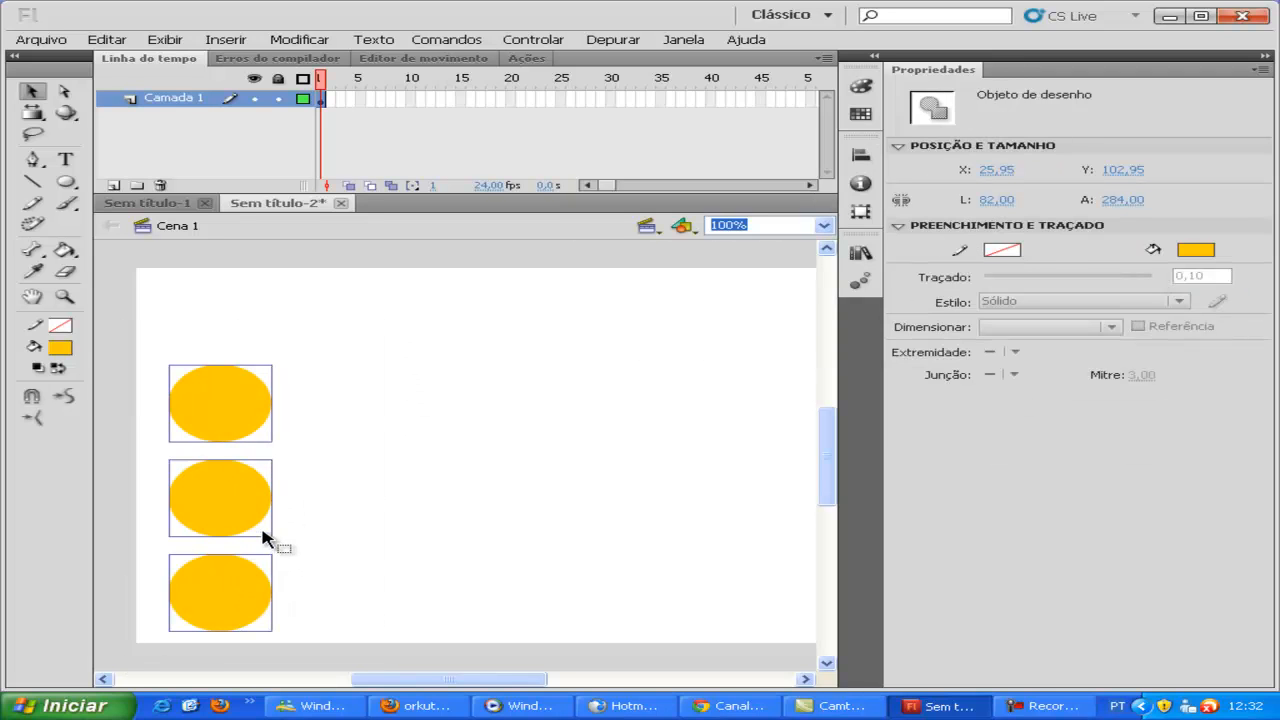
left_click(320, 471)
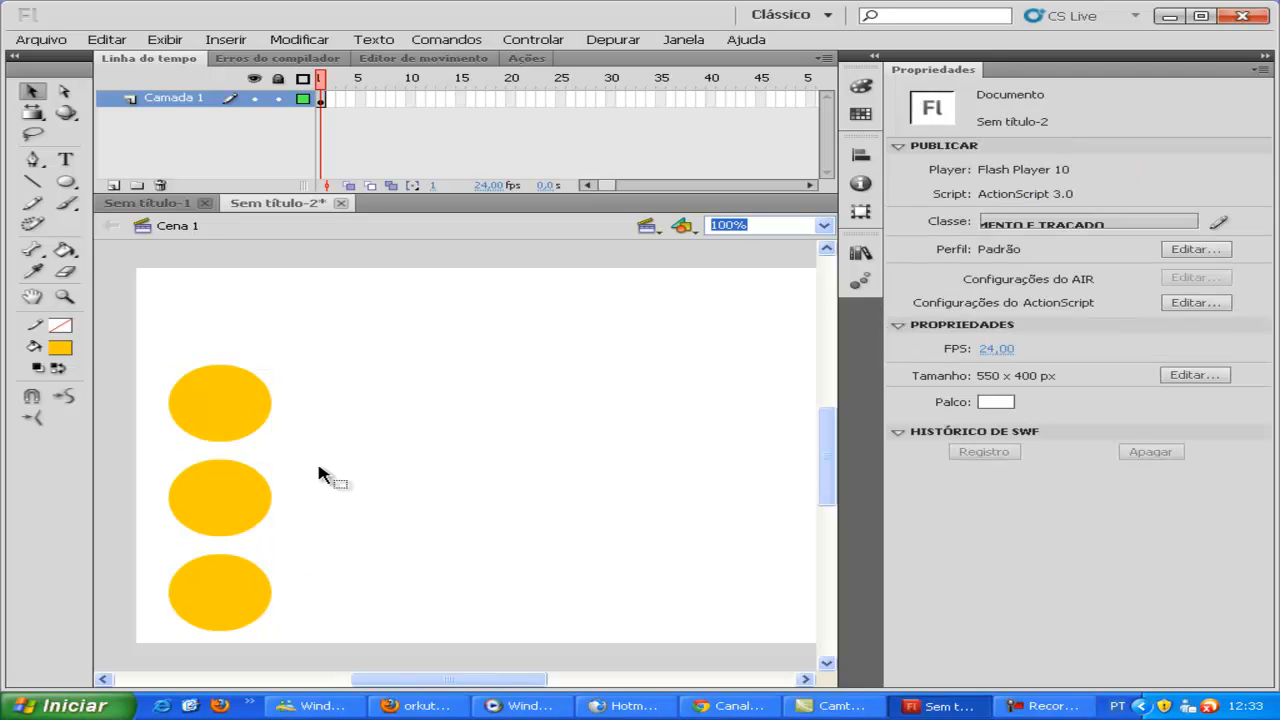
- Move the lower two ovals of the column up beside the top one to form a loose horizontal row
left_click_drag(229, 506, 384, 414)
left_click_drag(266, 586, 571, 440)
left_click_drag(562, 443, 573, 440)
- Line up the rearranged row of ovals on their vertical centres and space their horizontal centres evenly
left_click_drag(742, 294, 150, 602)
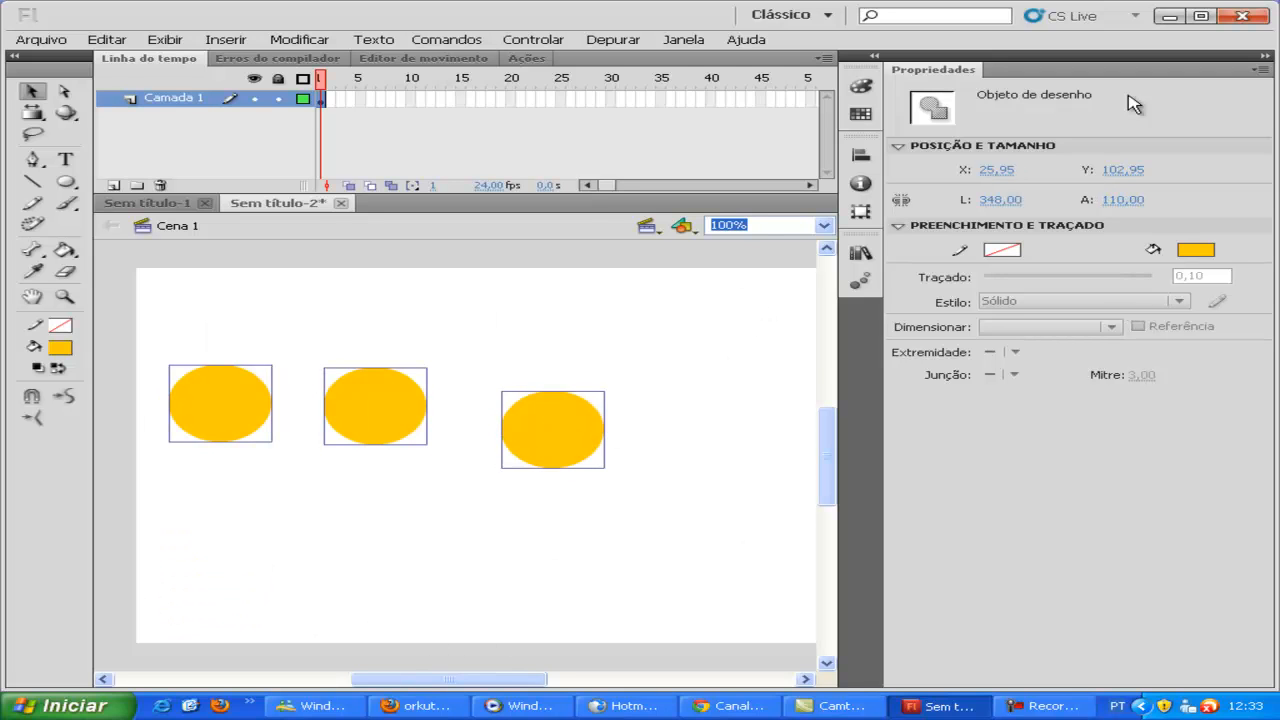
left_click(860, 154)
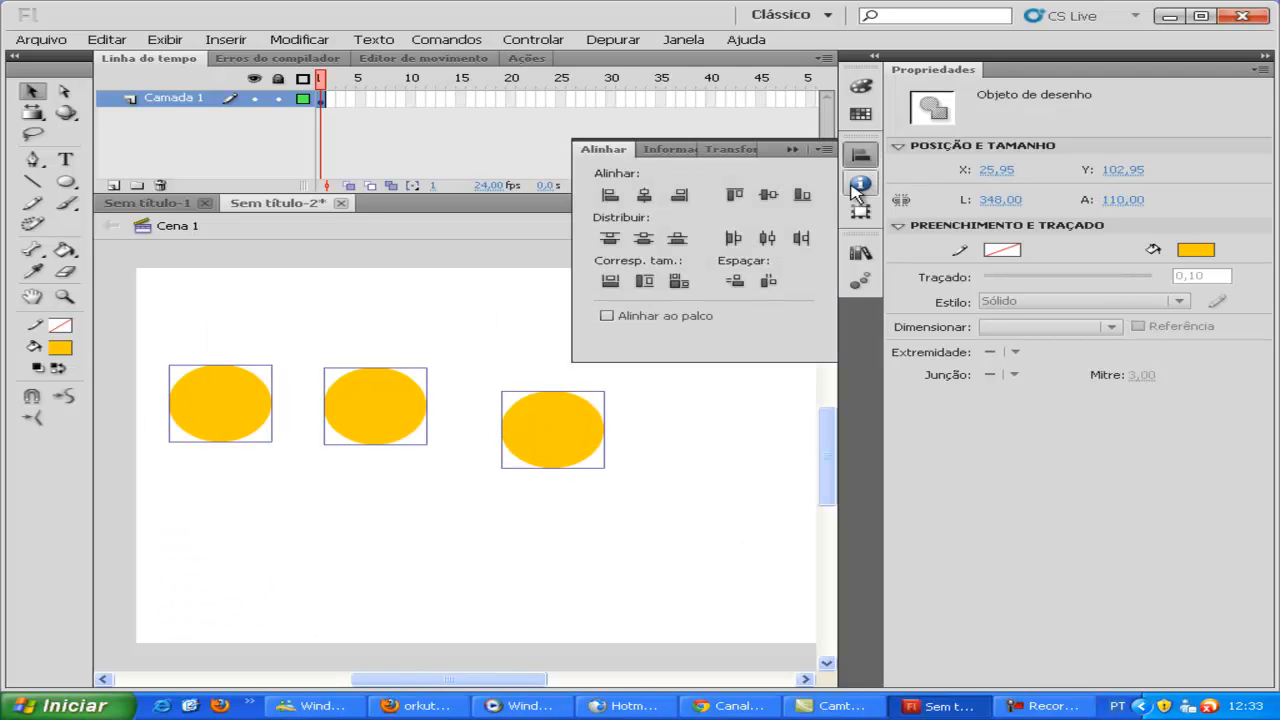
left_click(768, 194)
left_click(767, 238)
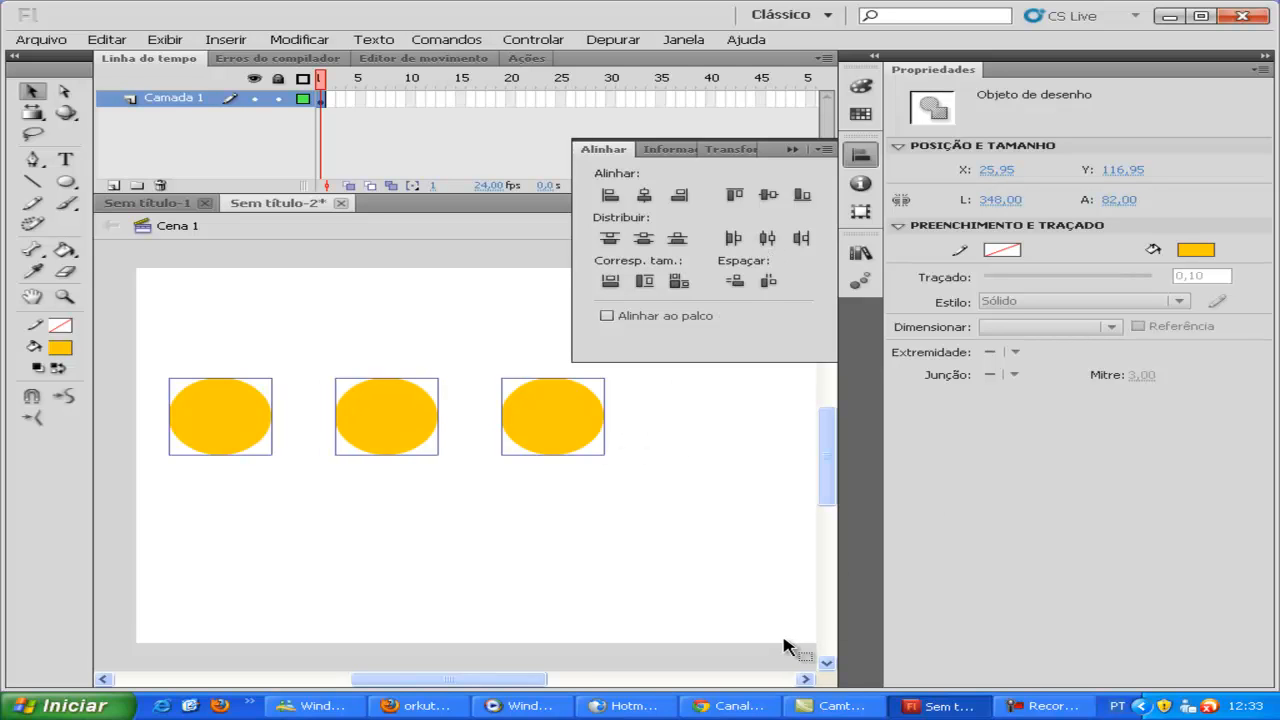
- Turn on alignment to the stage, try centring the three separate ovals horizontally, and undo that alignment
key("ctrl+2")
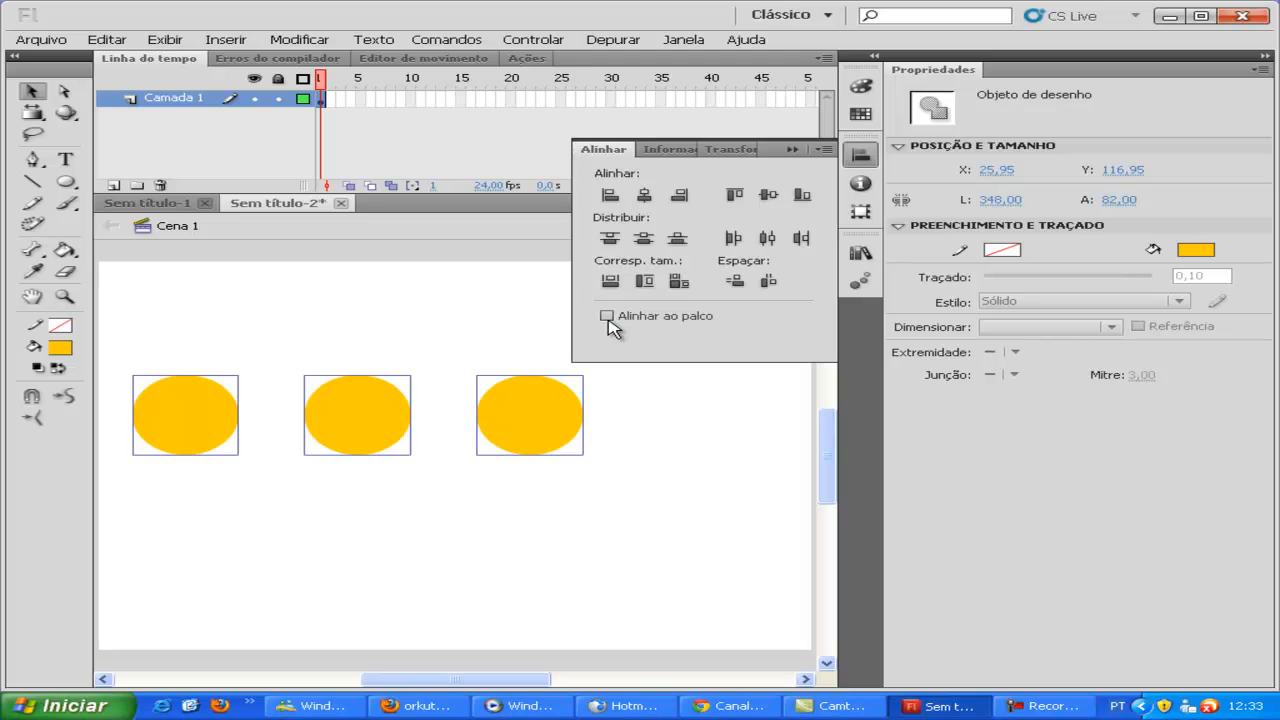
left_click(645, 197)
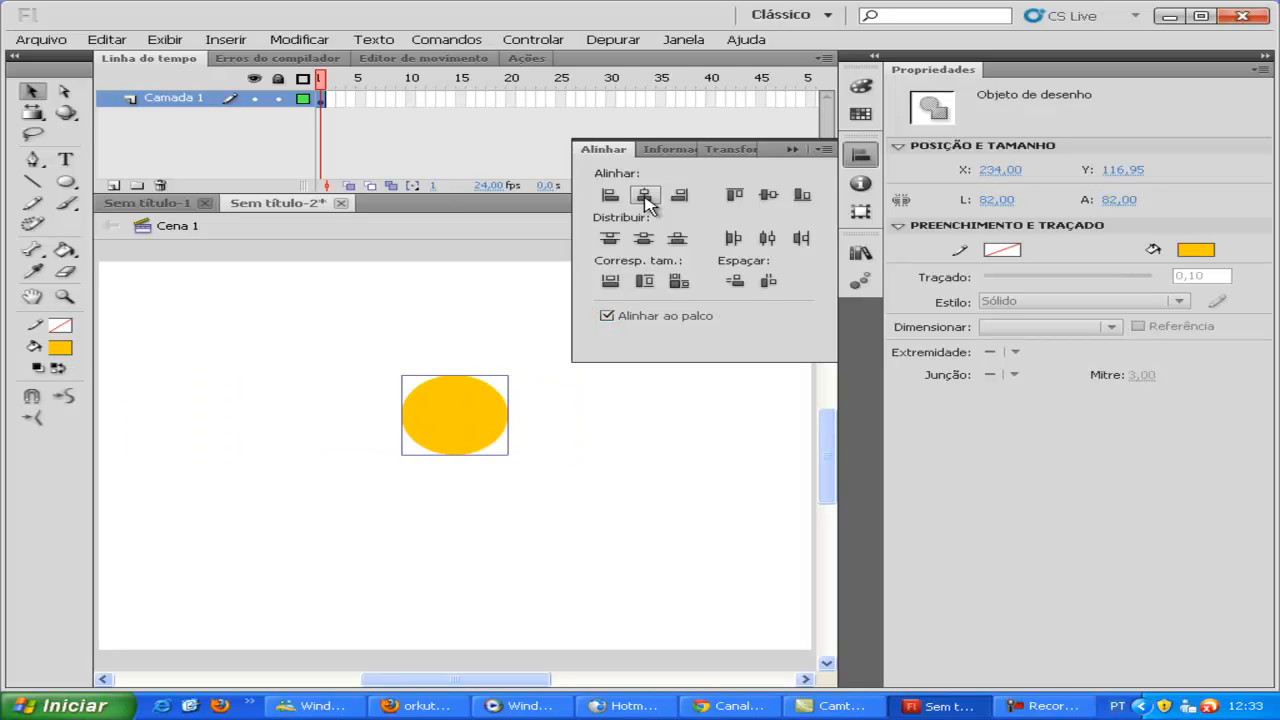
key("ctrl+z")
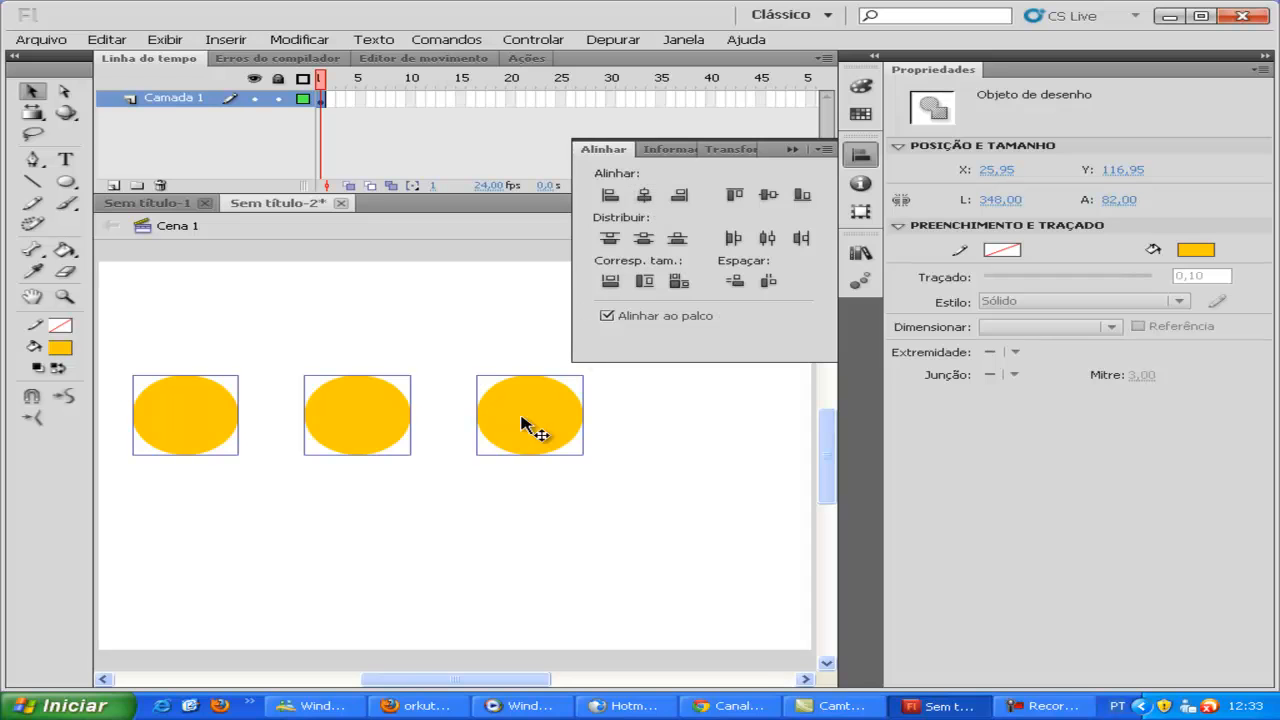
- Group the three ovals and centre the group horizontally and vertically on the stage
key("ctrl+g")
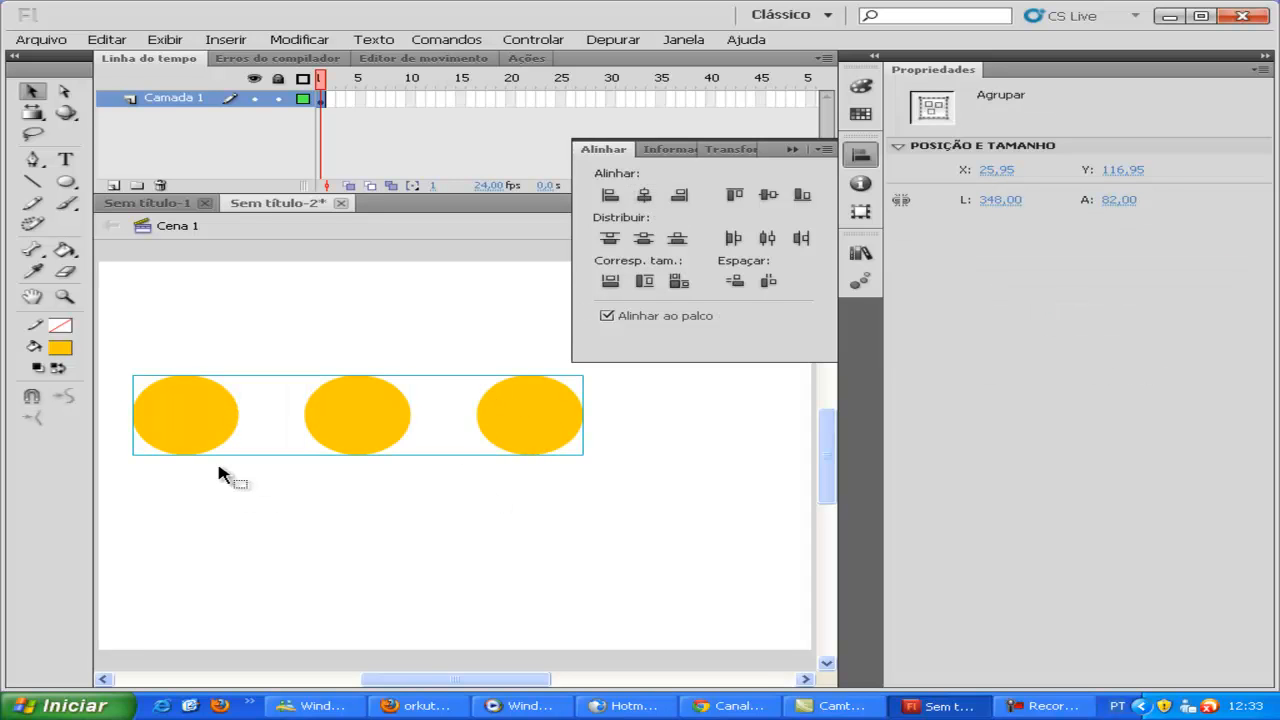
left_click(645, 196)
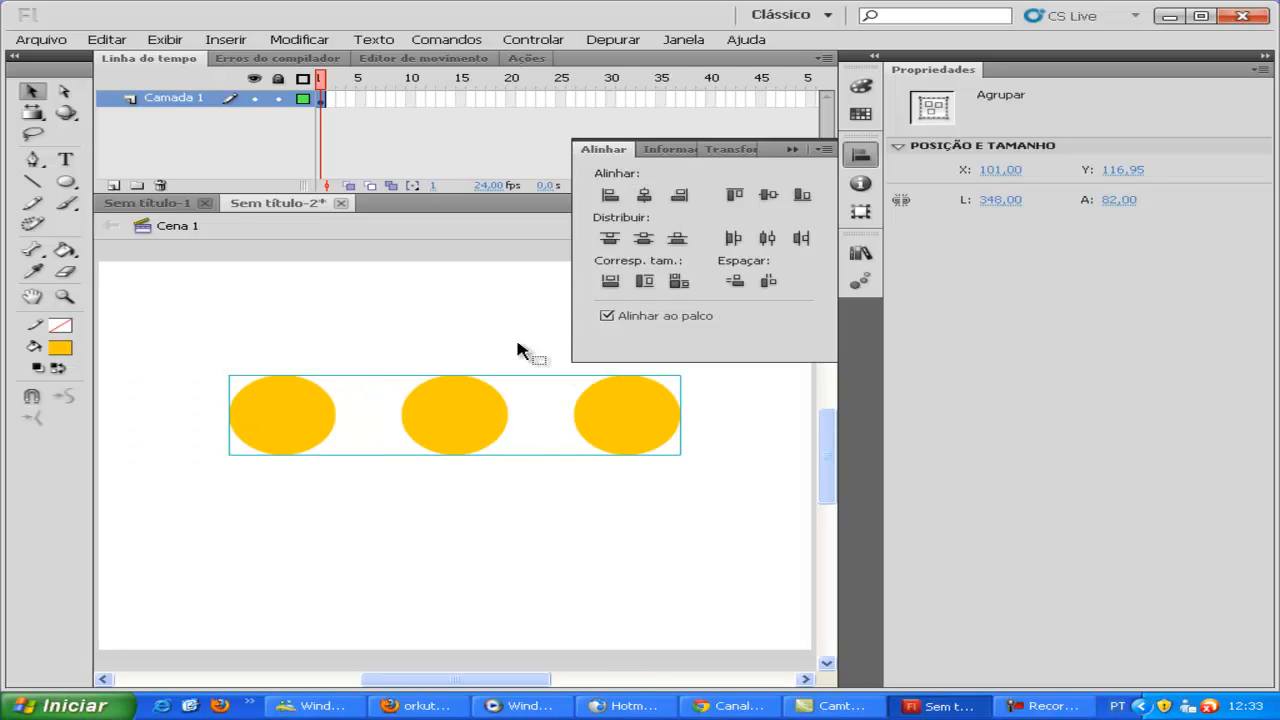
left_click(769, 197)
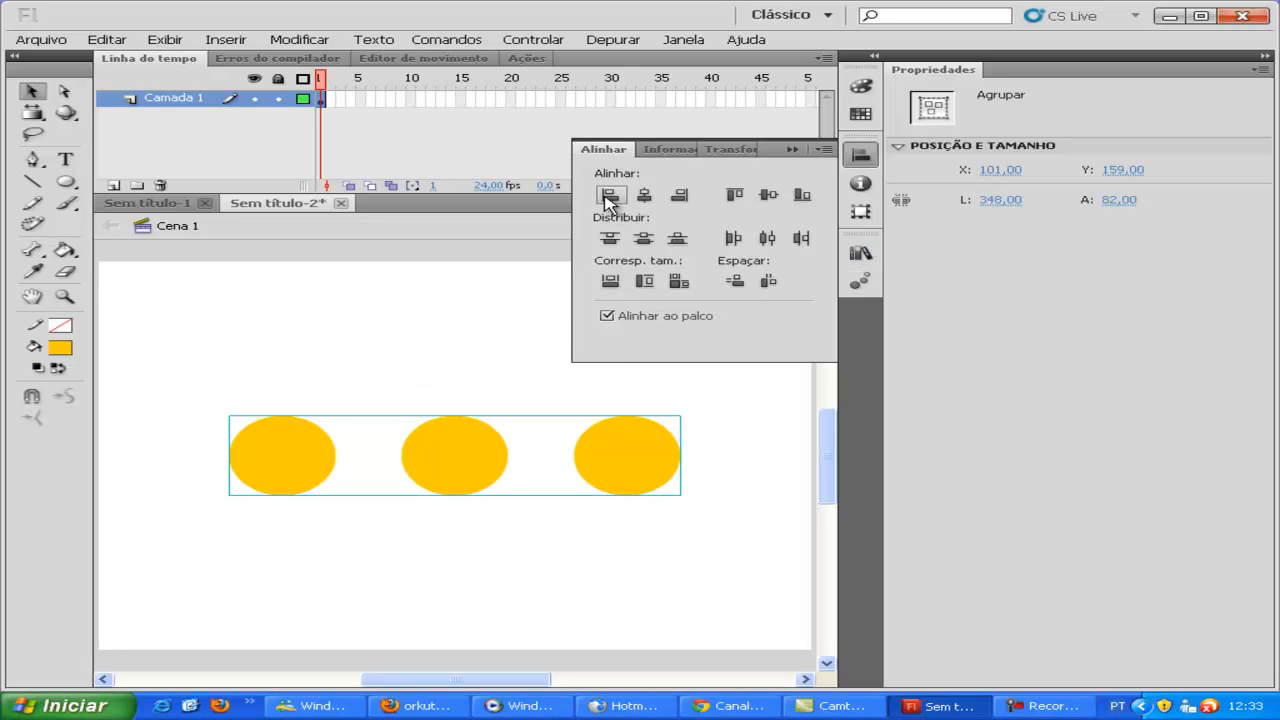
- Try aligning the group to the stage's top, bottom and left edges, and centre it on the stage again
left_click(731, 197)
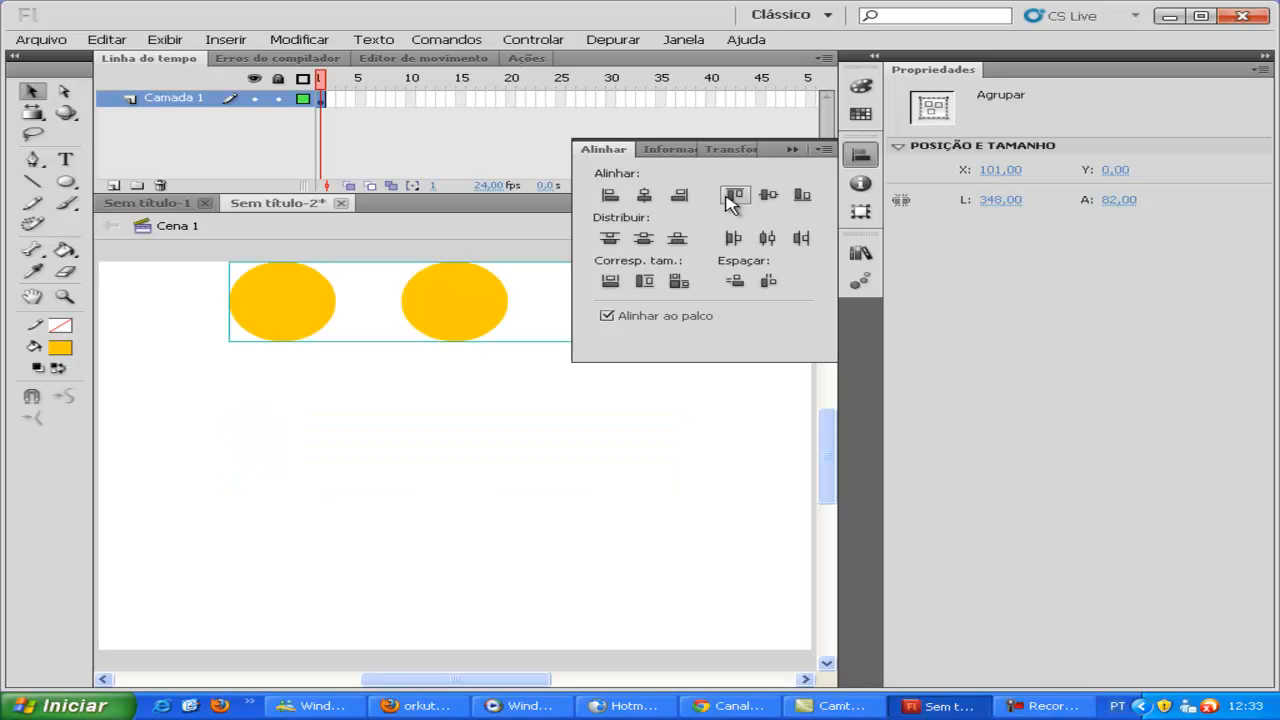
left_click(803, 196)
left_click(610, 195)
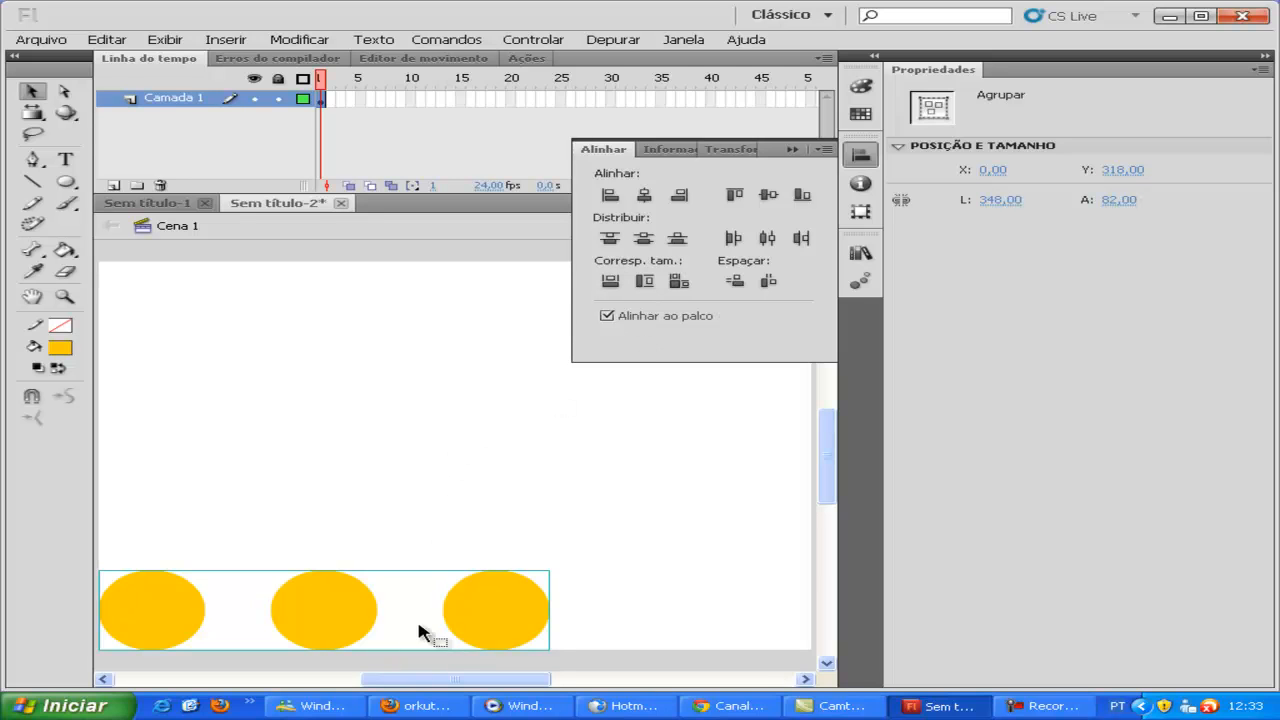
left_click(644, 195)
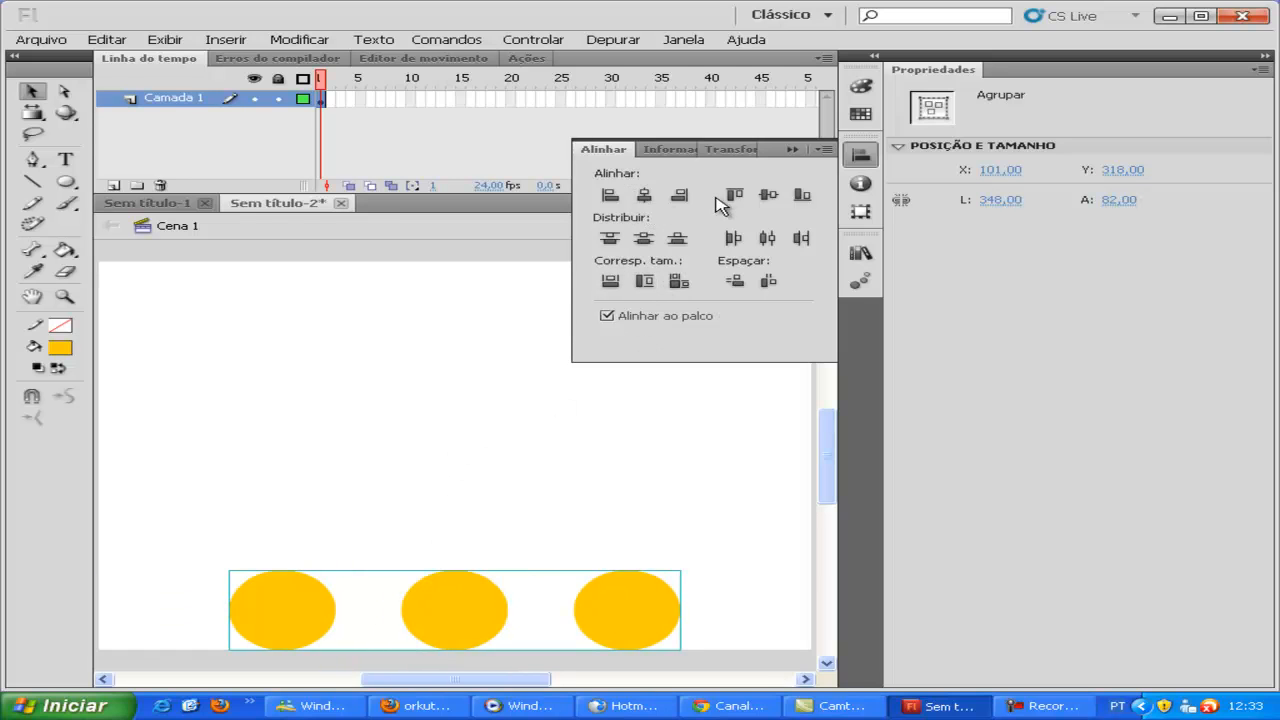
left_click(768, 195)
- Break the centred group apart and delete all three ovals from the stage
right_click(471, 470)
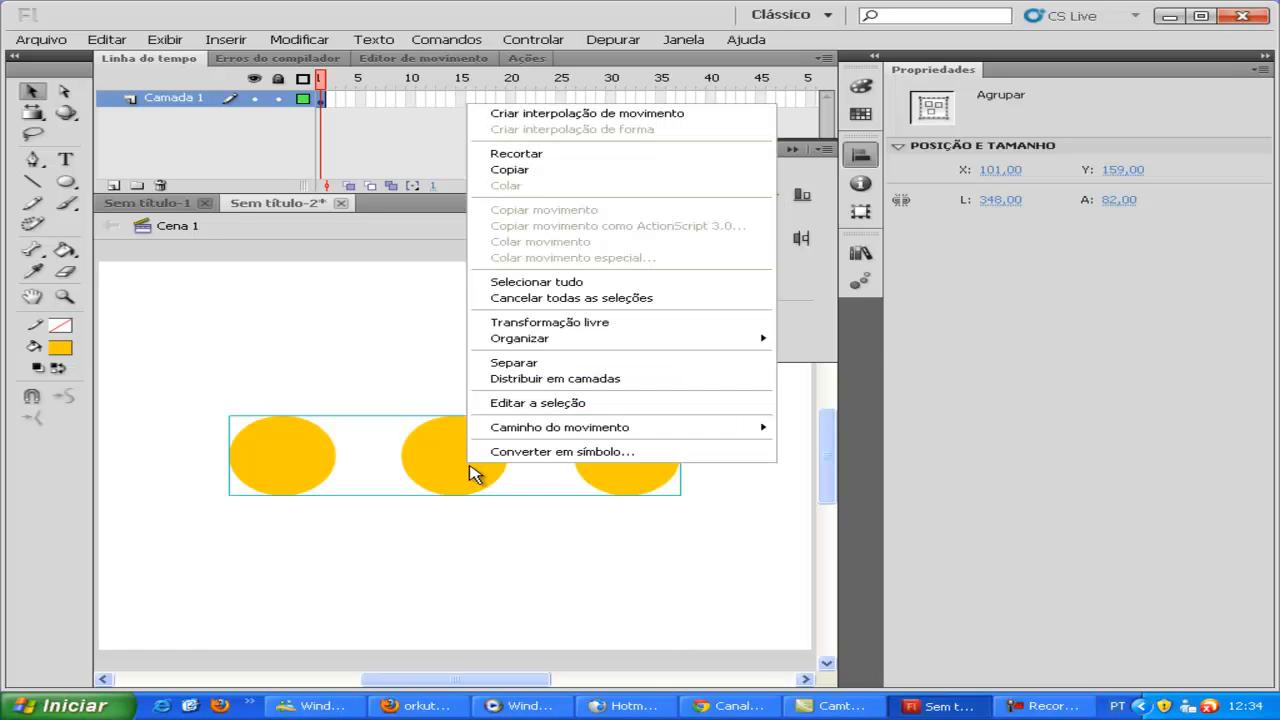
left_click(518, 365)
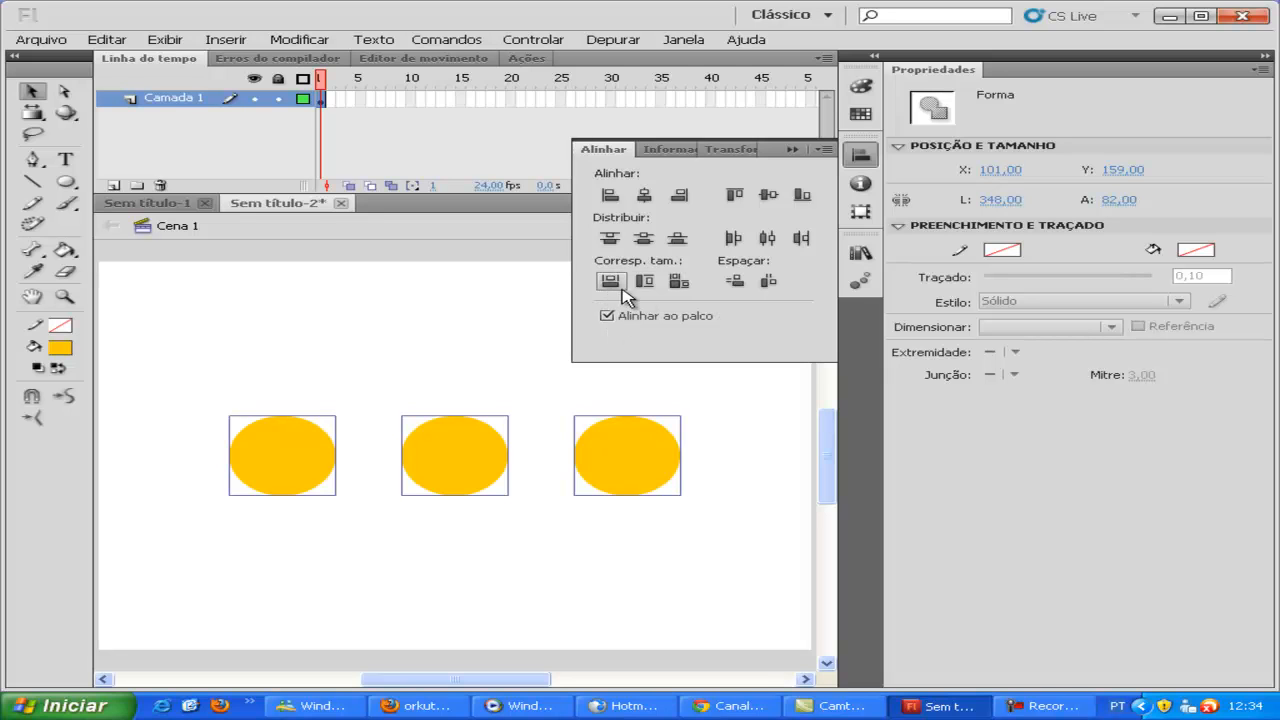
left_click_drag(746, 399, 200, 572)
key("Delete")
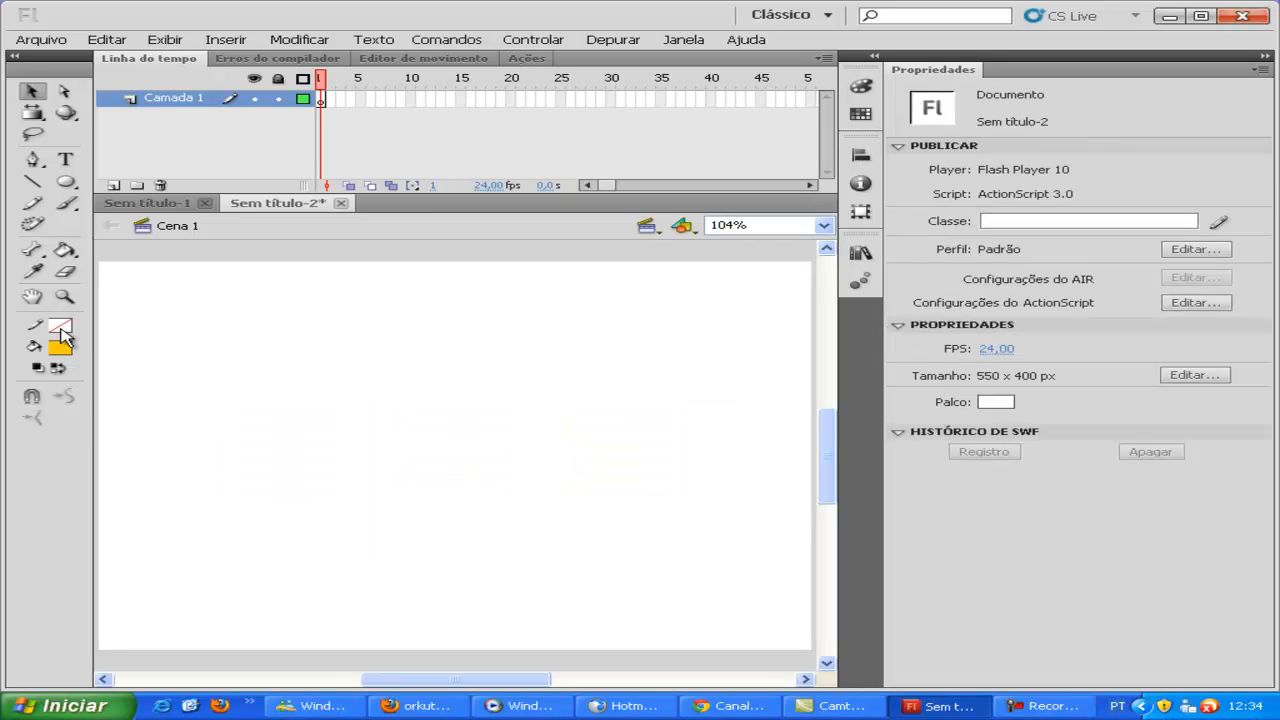
- Draw a borderless orange rectangle about 147 by 50 px near the stage's upper-left corner and select it
left_click(66, 181)
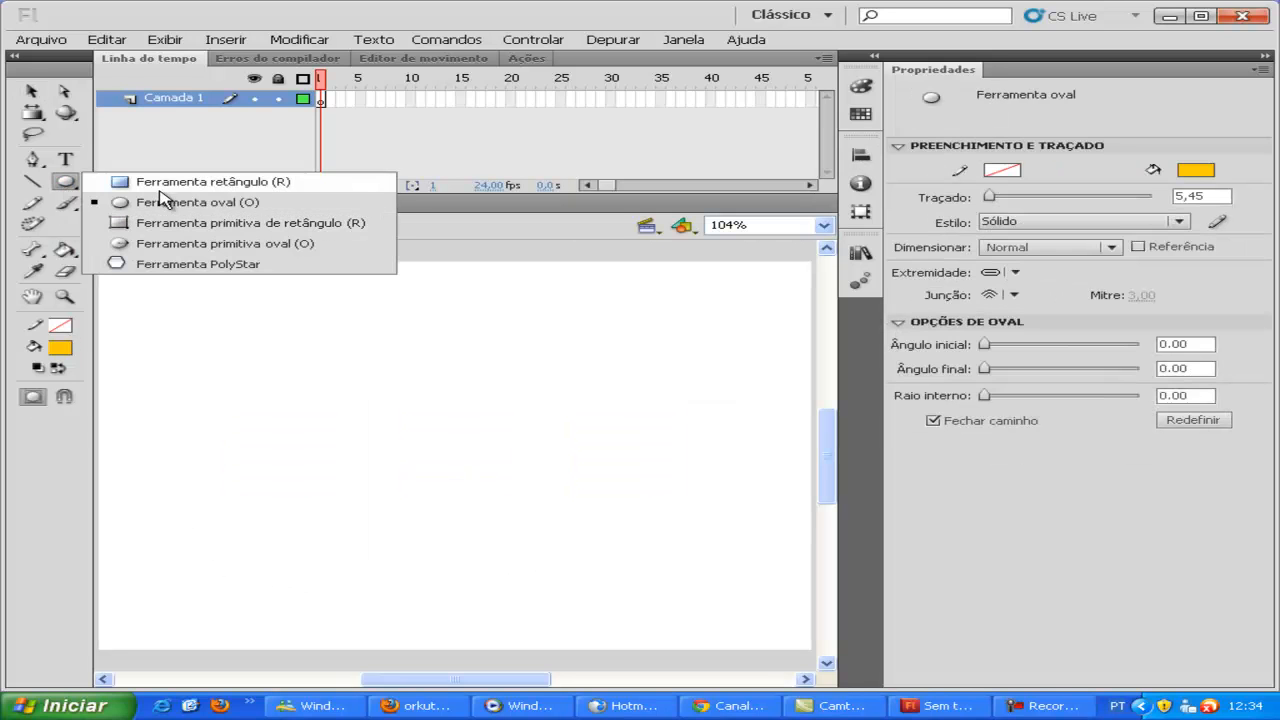
key("r")
left_click_drag(175, 328, 296, 340)
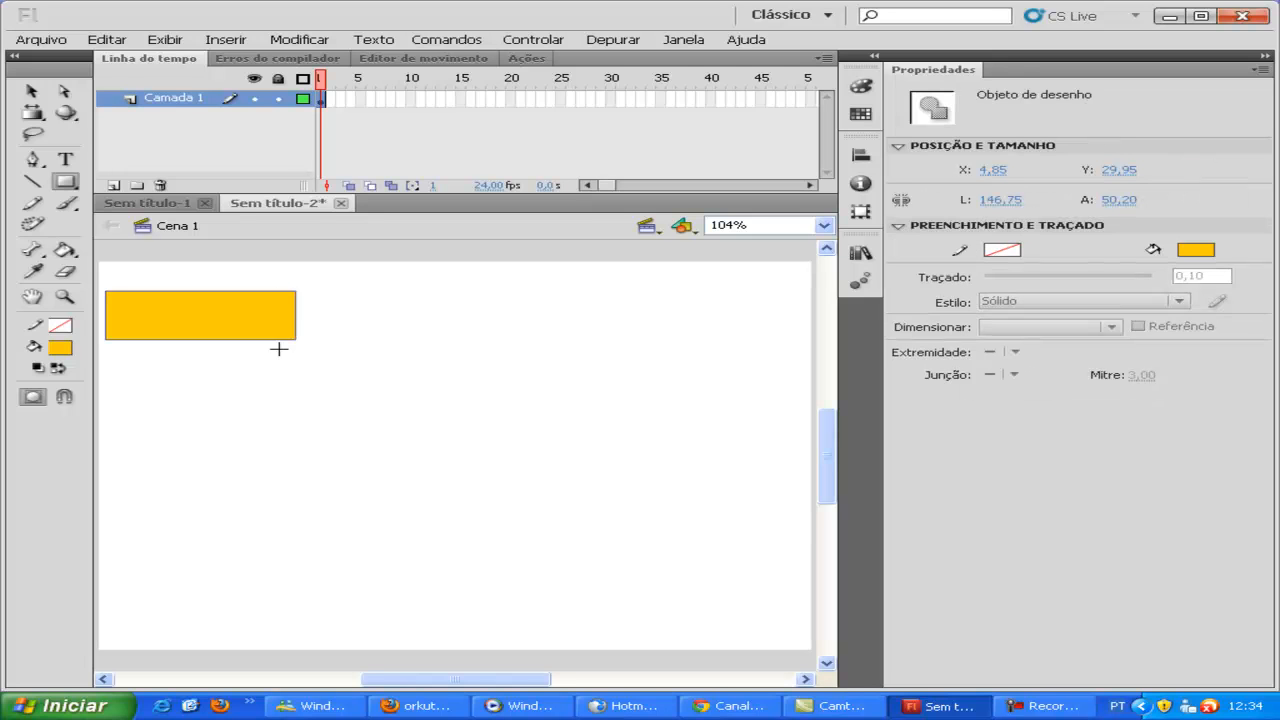
left_click(31, 91)
left_click_drag(331, 271, 94, 400)
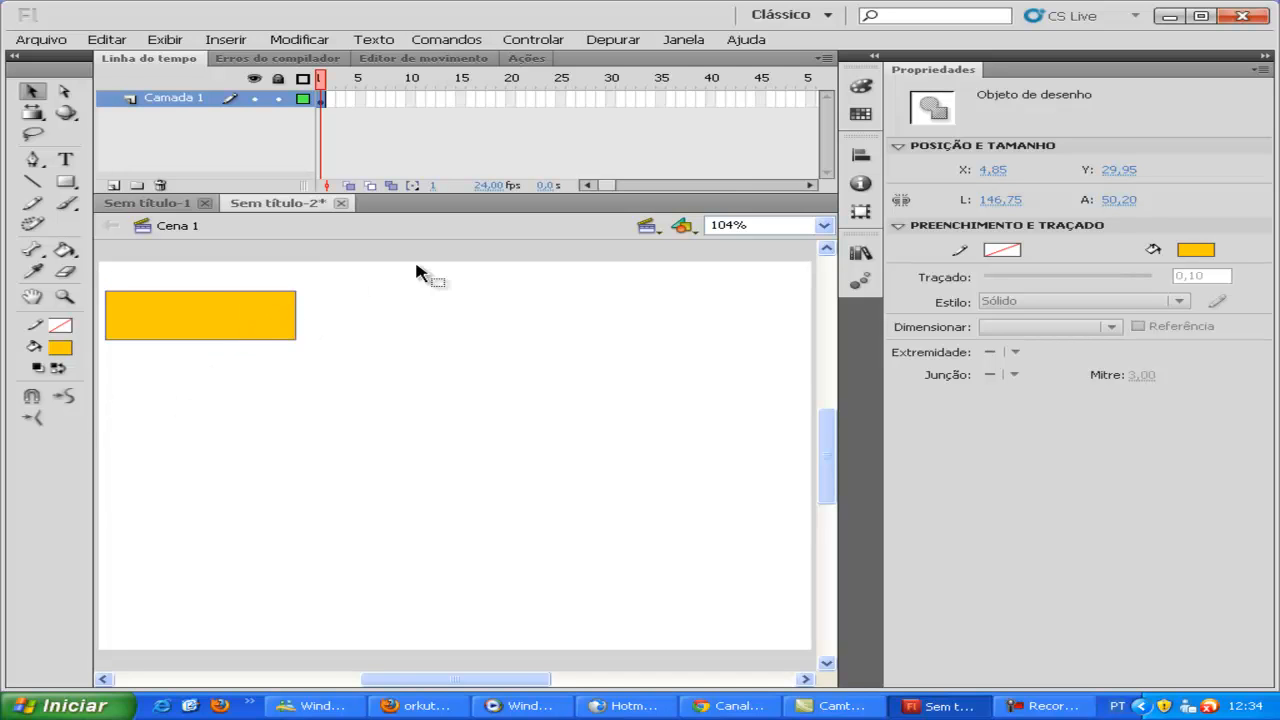
- Match the rectangle's width to the stage and centre it horizontally on the stage
left_click(860, 155)
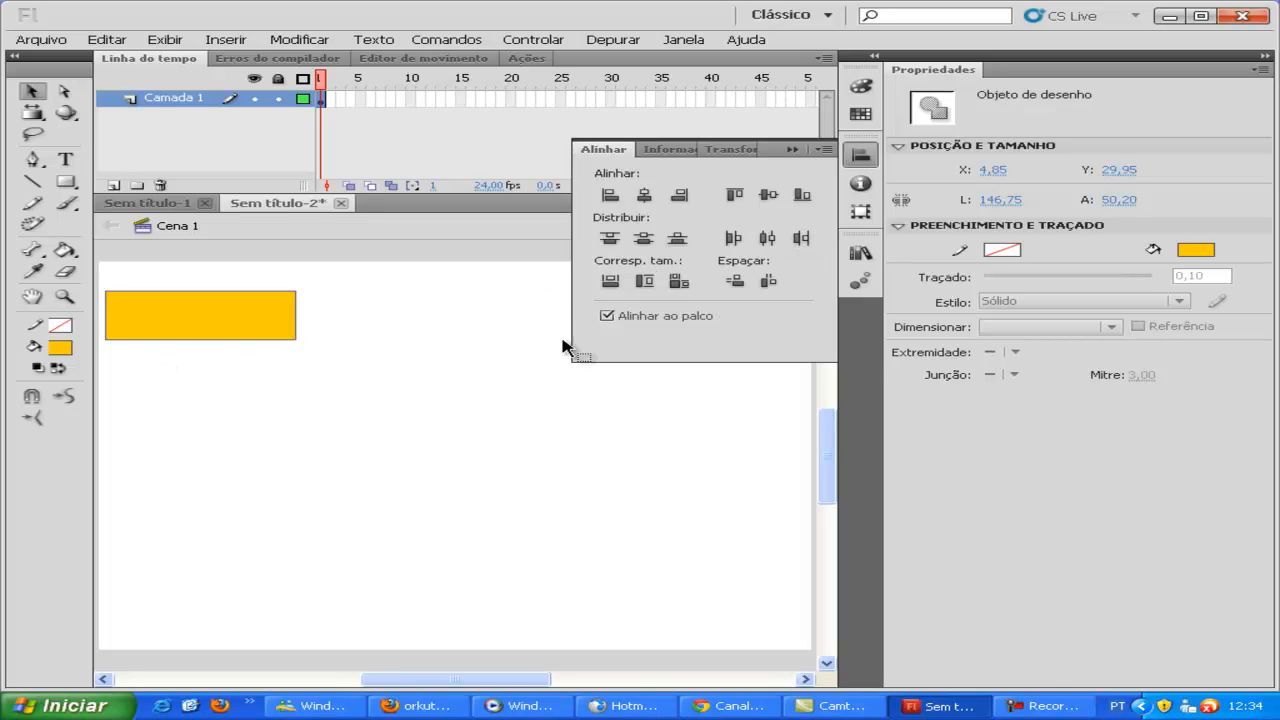
left_click(620, 283)
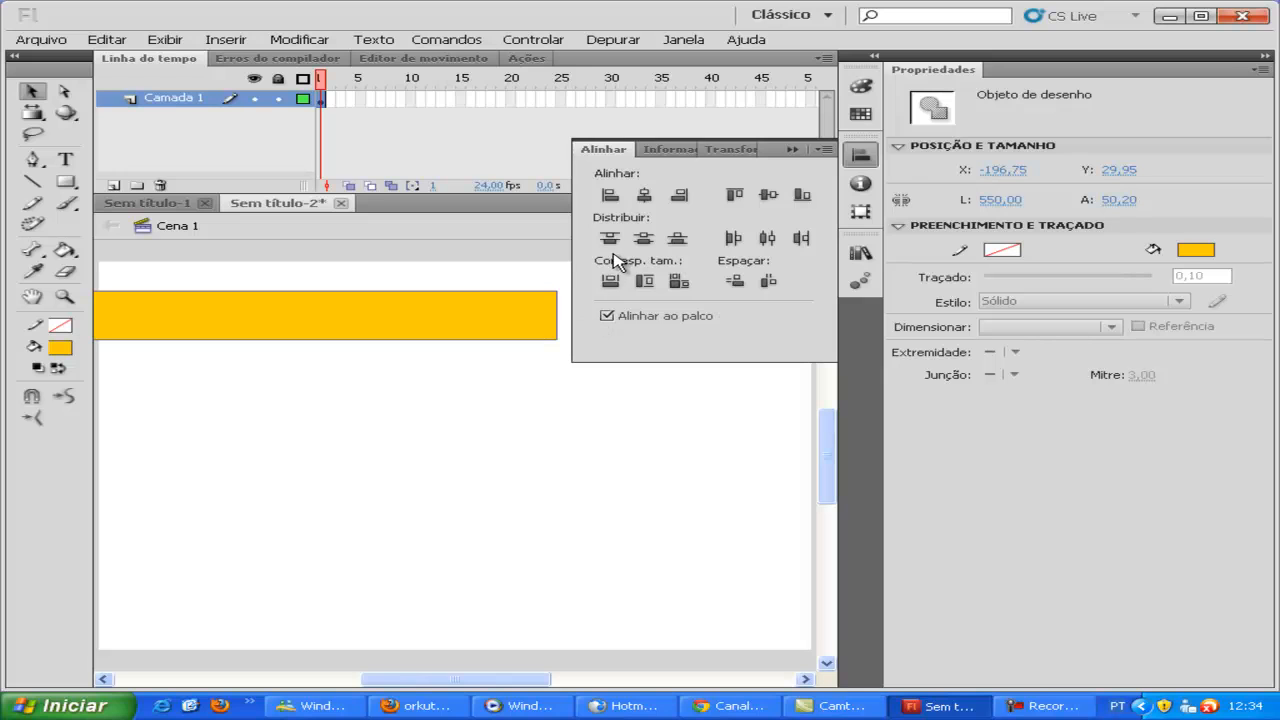
left_click(646, 197)
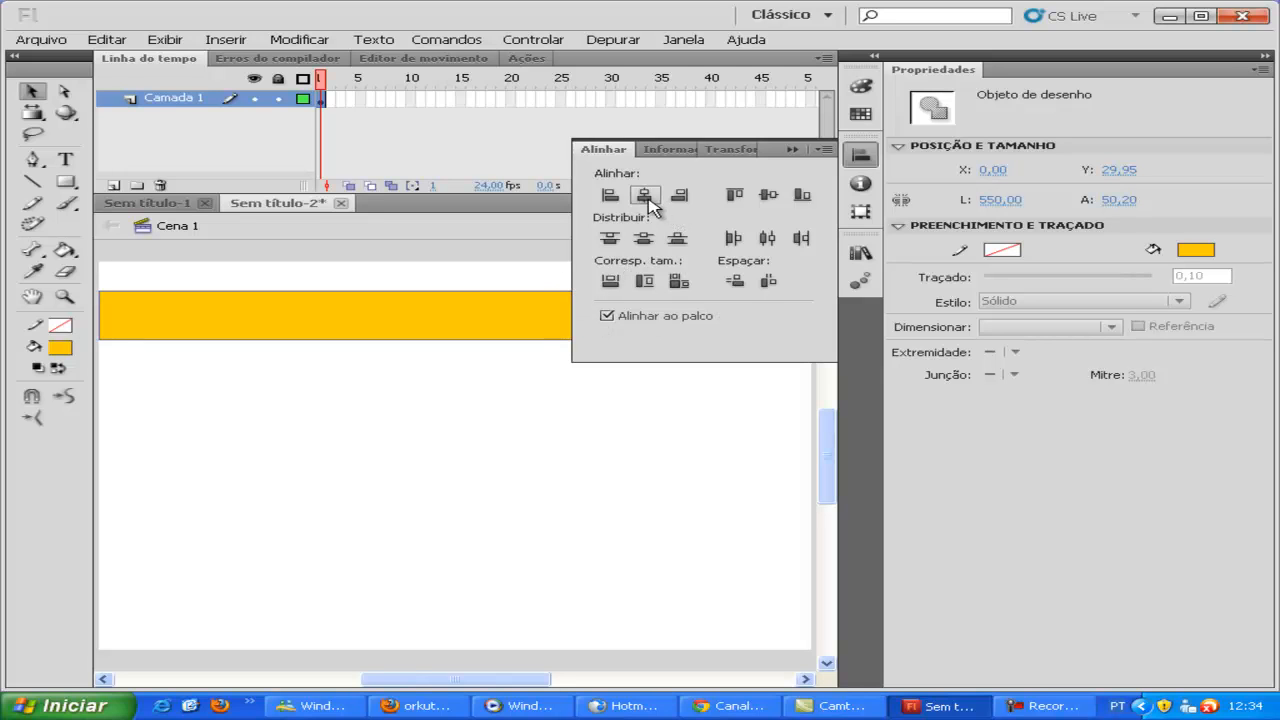
left_click(790, 150)
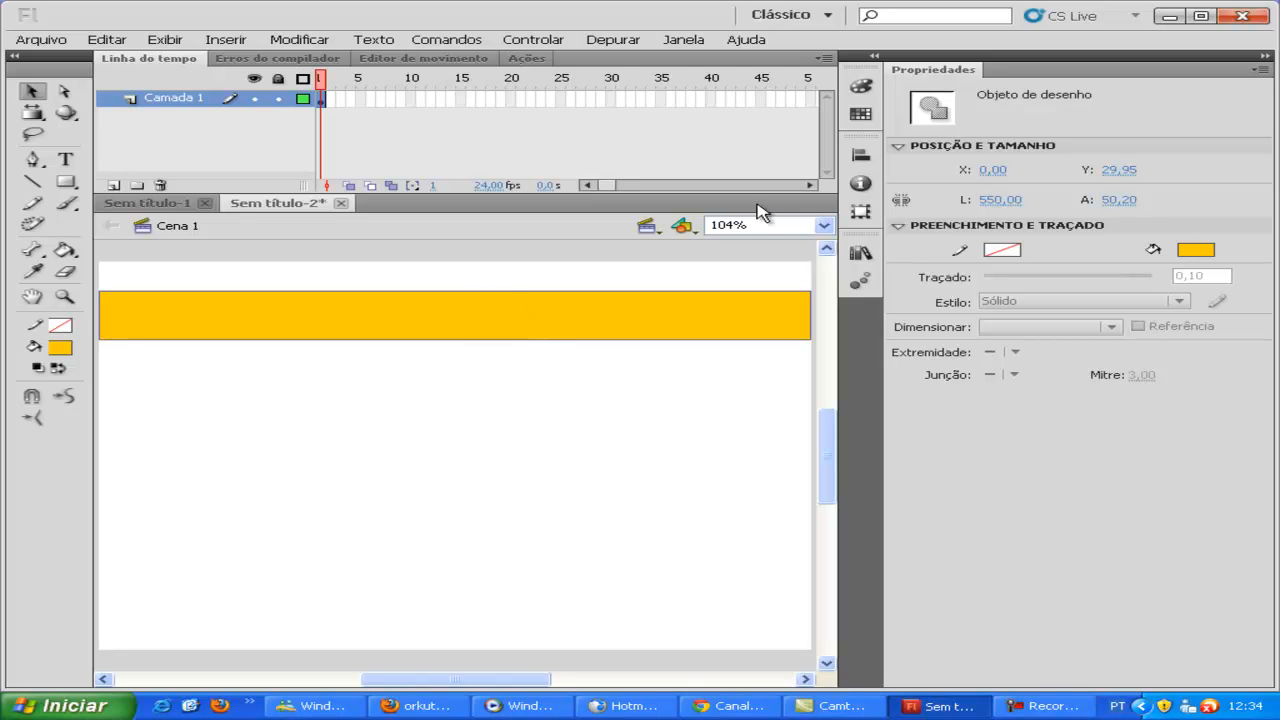
- Try aligning the widened rectangle to the stage's top and bottom edges, ending at the top edge
left_click(862, 158)
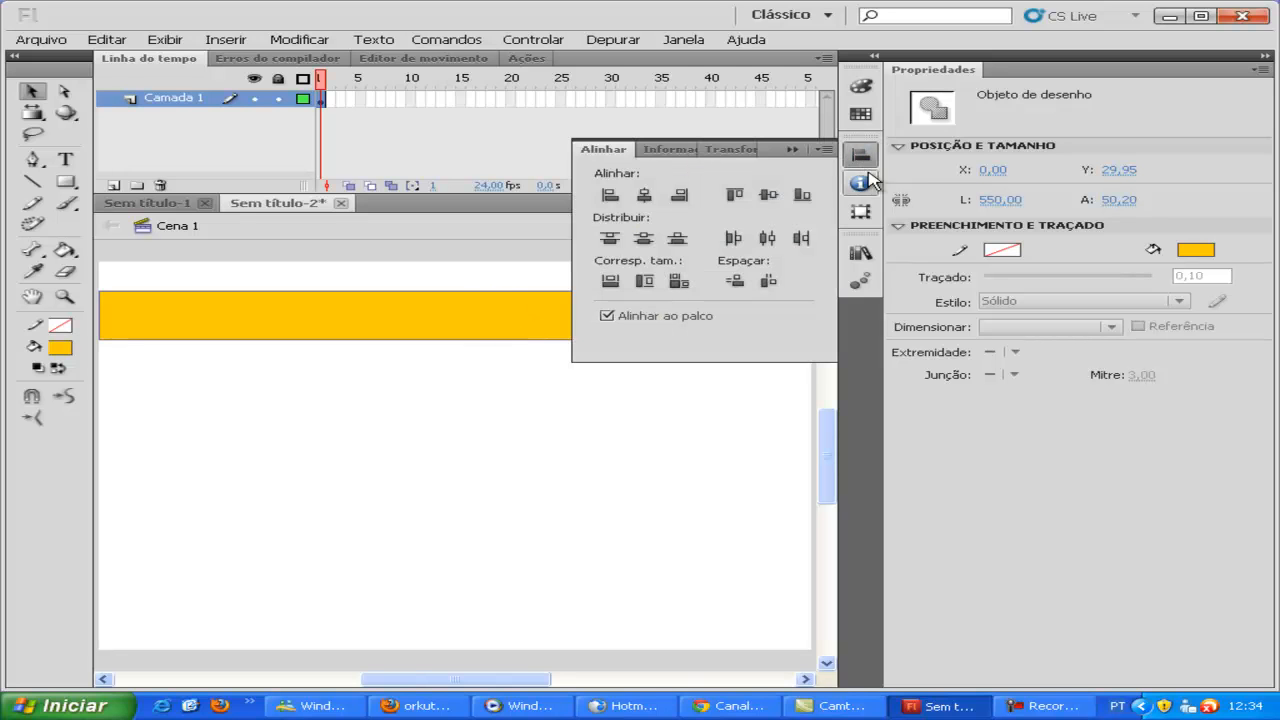
left_click(735, 195)
left_click(803, 195)
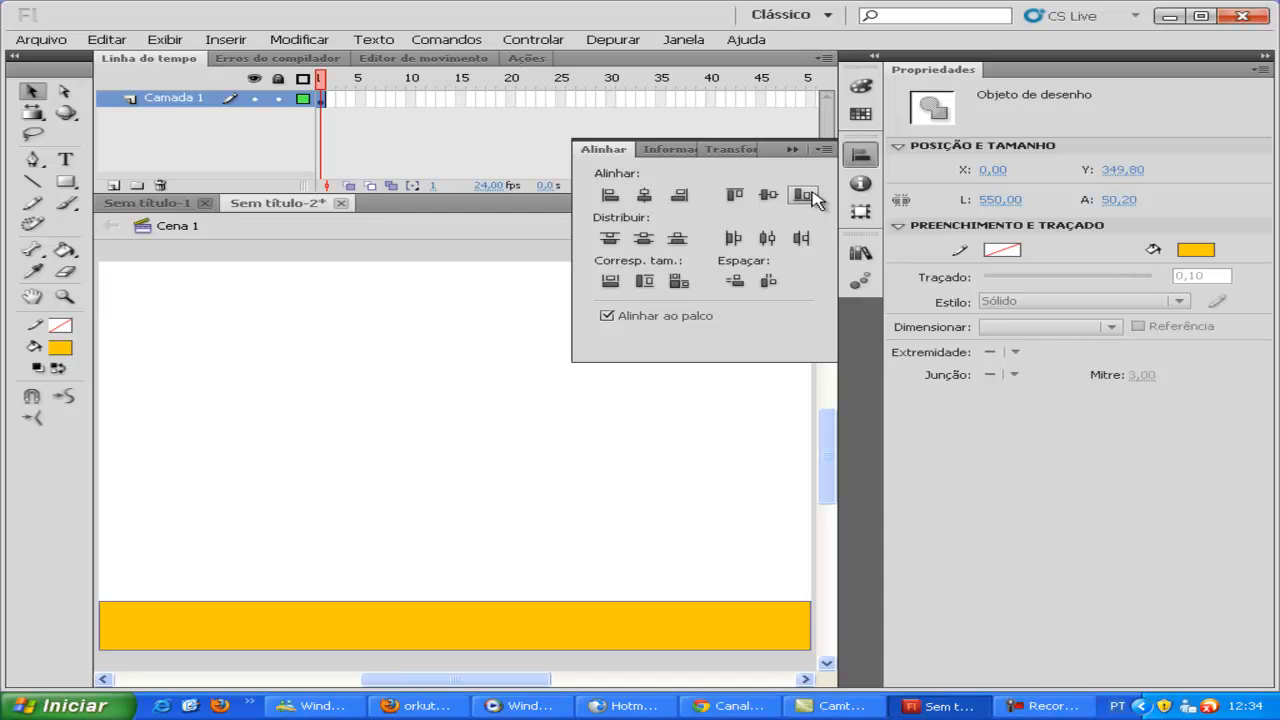
left_click(735, 195)
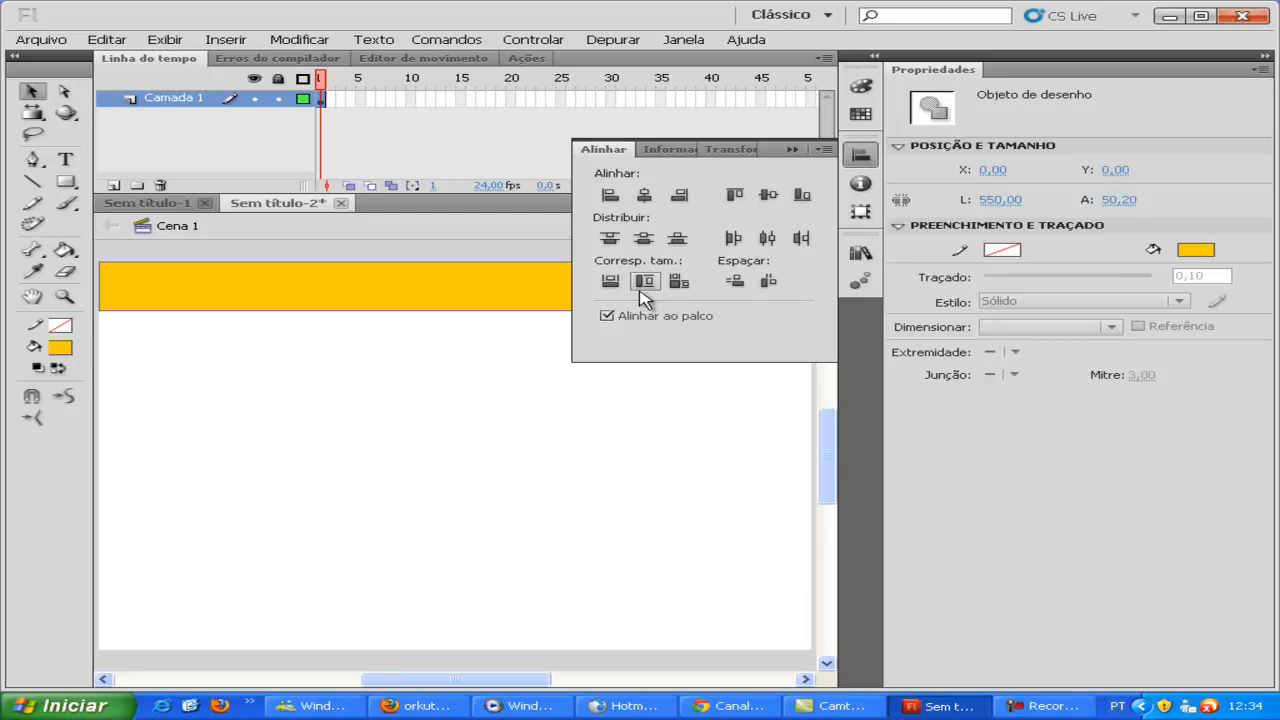
- Undo the rectangle's edge alignments, horizontal centring and width match
key("ctrl+z")
key("ctrl+z")
key("ctrl+z")
key("ctrl+z")
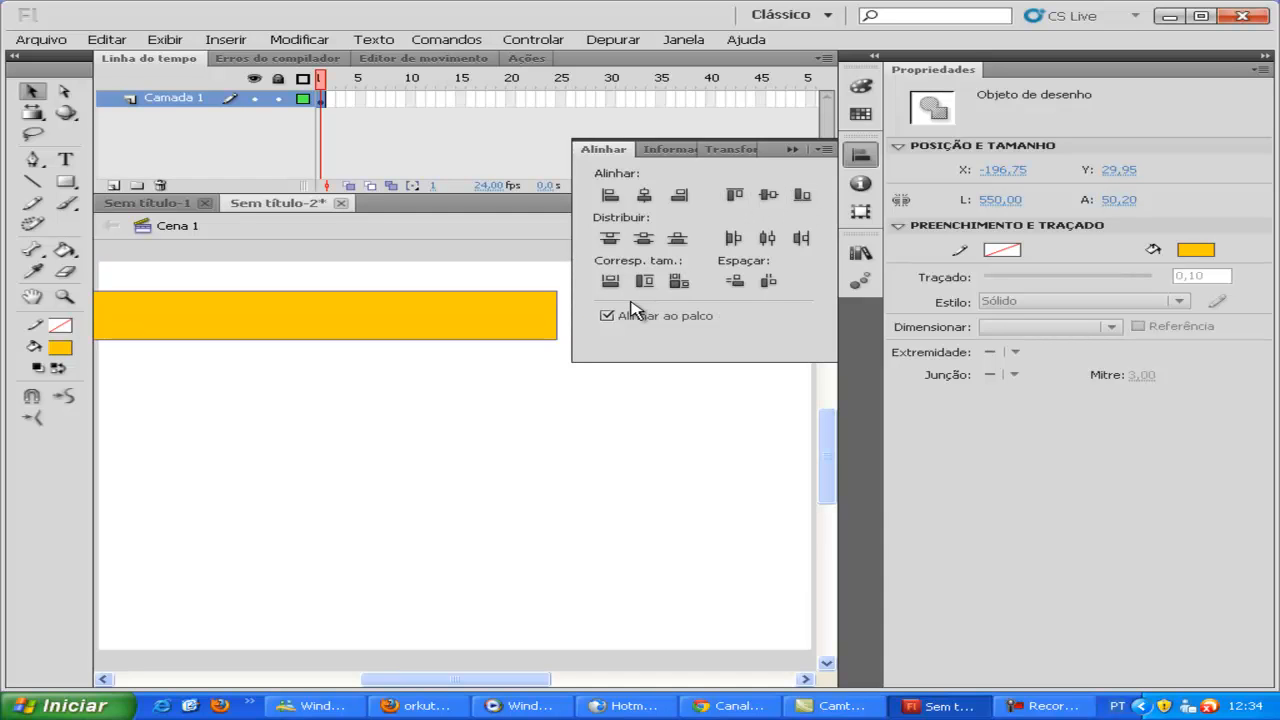
key("ctrl+z")
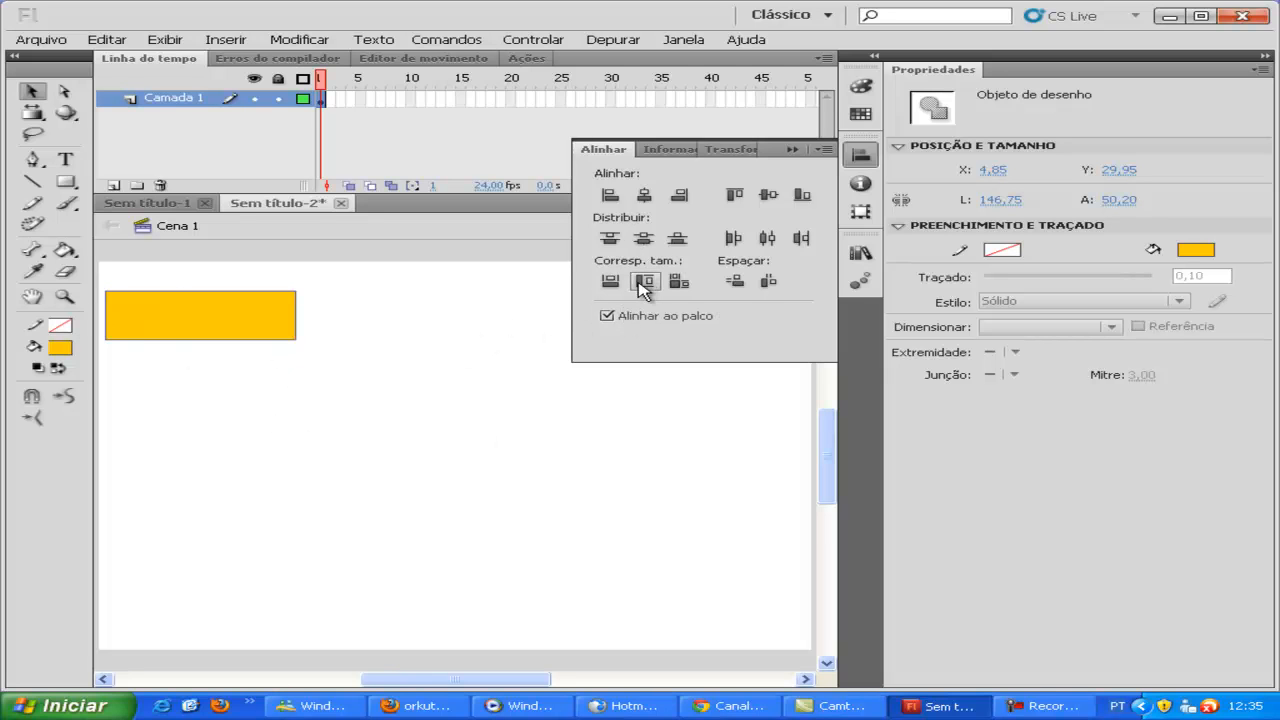
- Match the rectangle's height to the stage and centre it horizontally and vertically on the stage
left_click(644, 283)
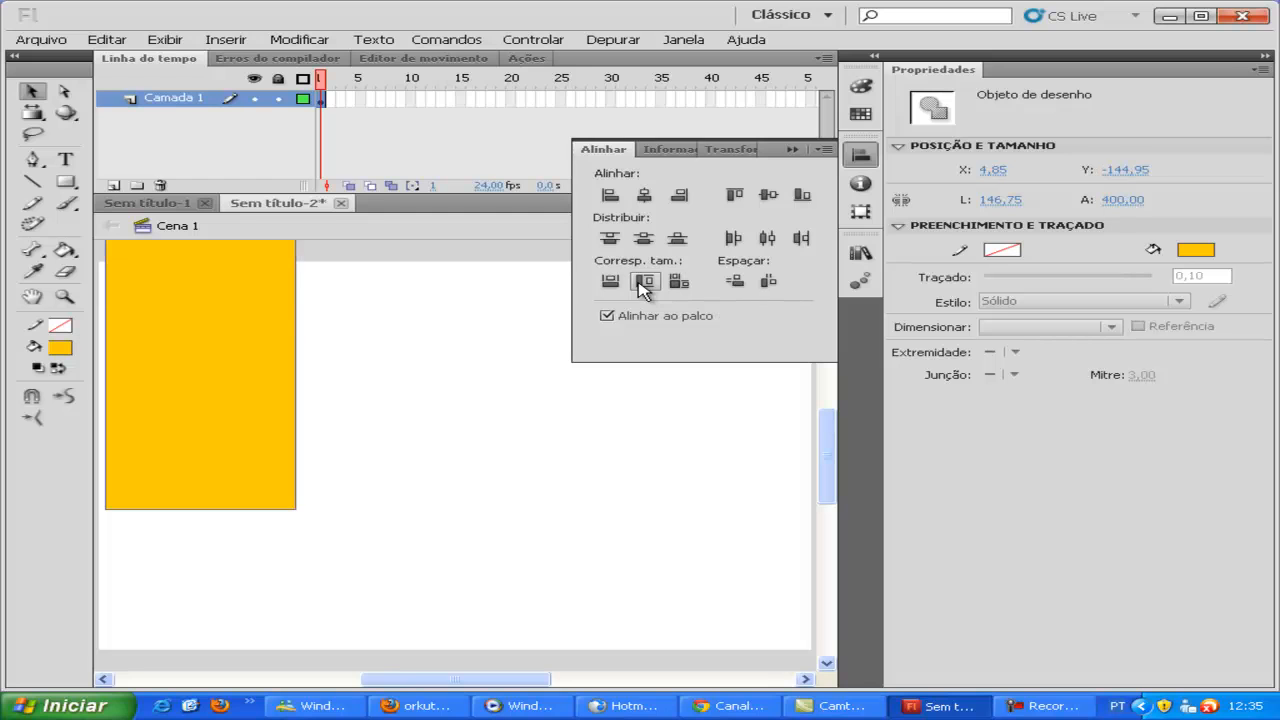
left_click(644, 195)
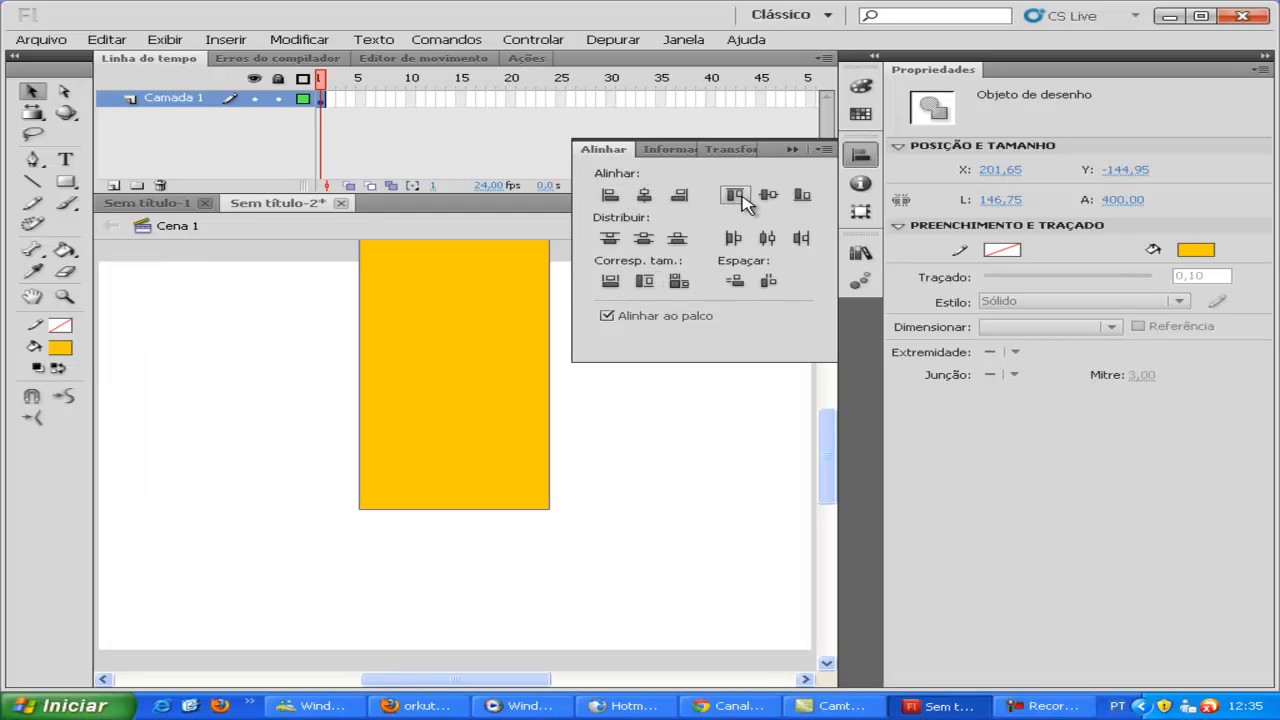
left_click(767, 195)
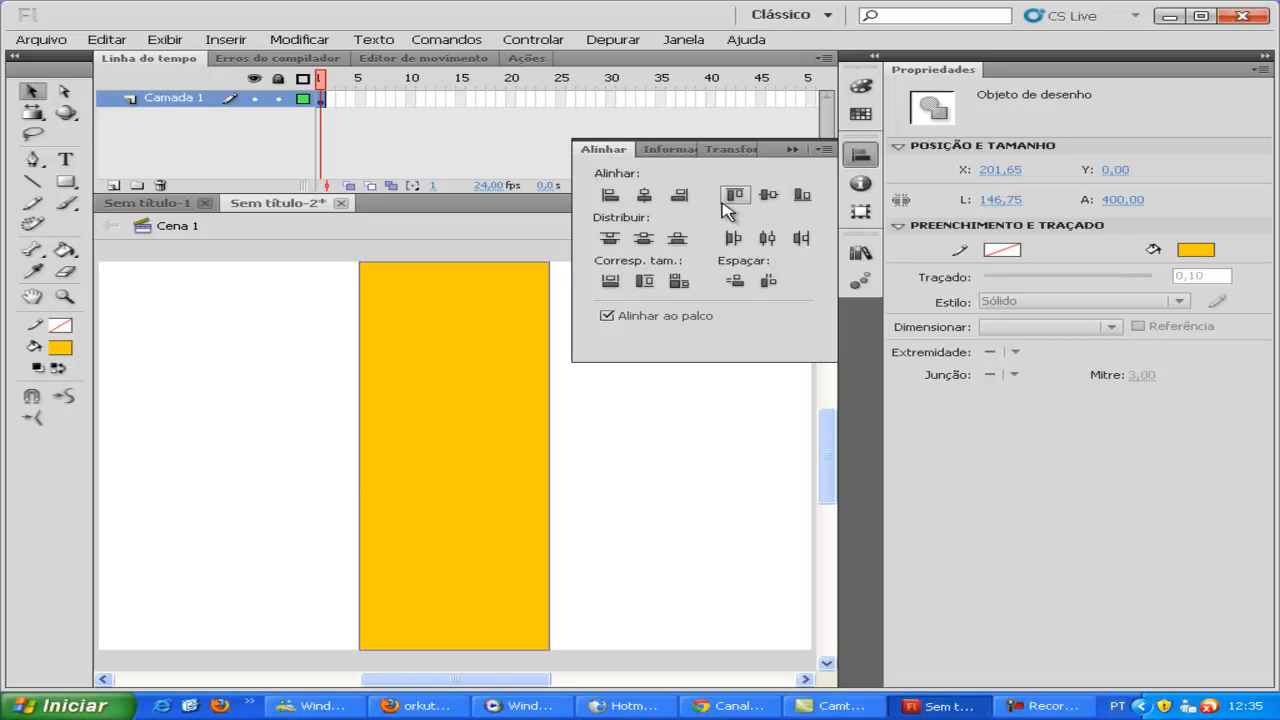
- Try aligning the full-height rectangle to the stage's left and right edges, ending at the left edge
left_click(610, 195)
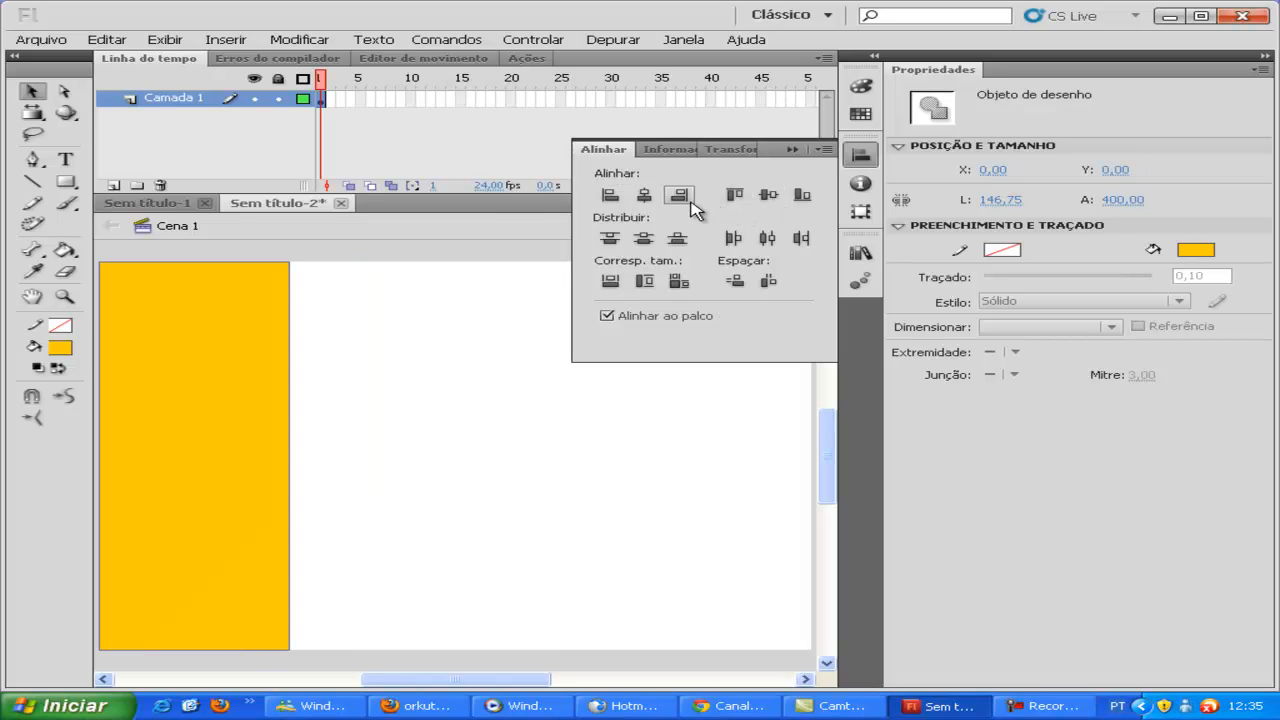
left_click(680, 196)
left_click(610, 195)
- Match both the rectangle's width and height to the stage and centre it horizontally so it covers the stage
left_click(687, 287)
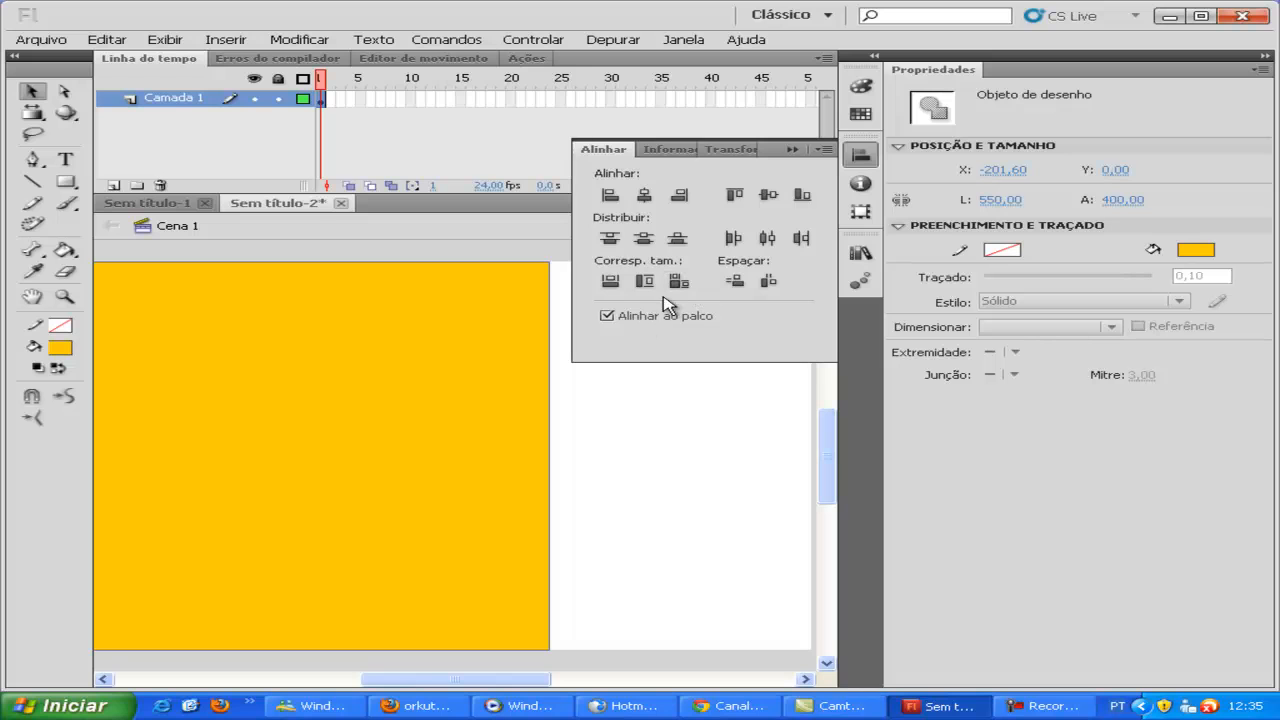
left_click(640, 199)
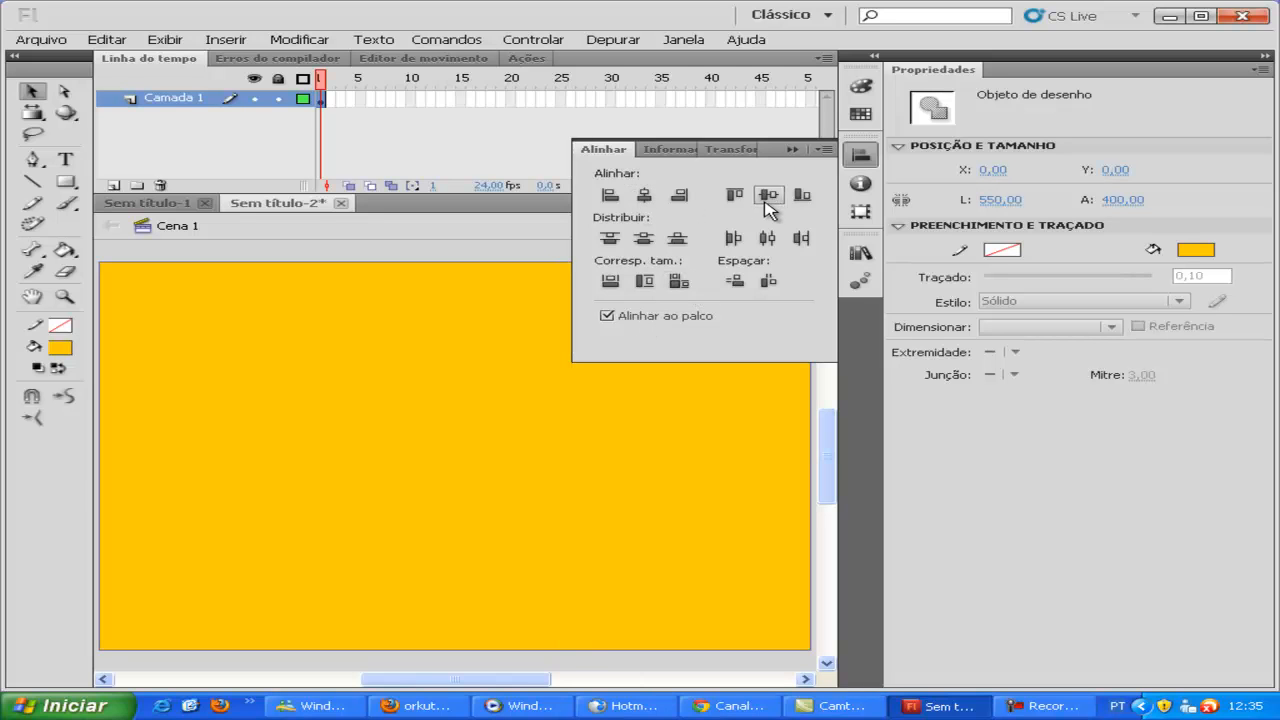